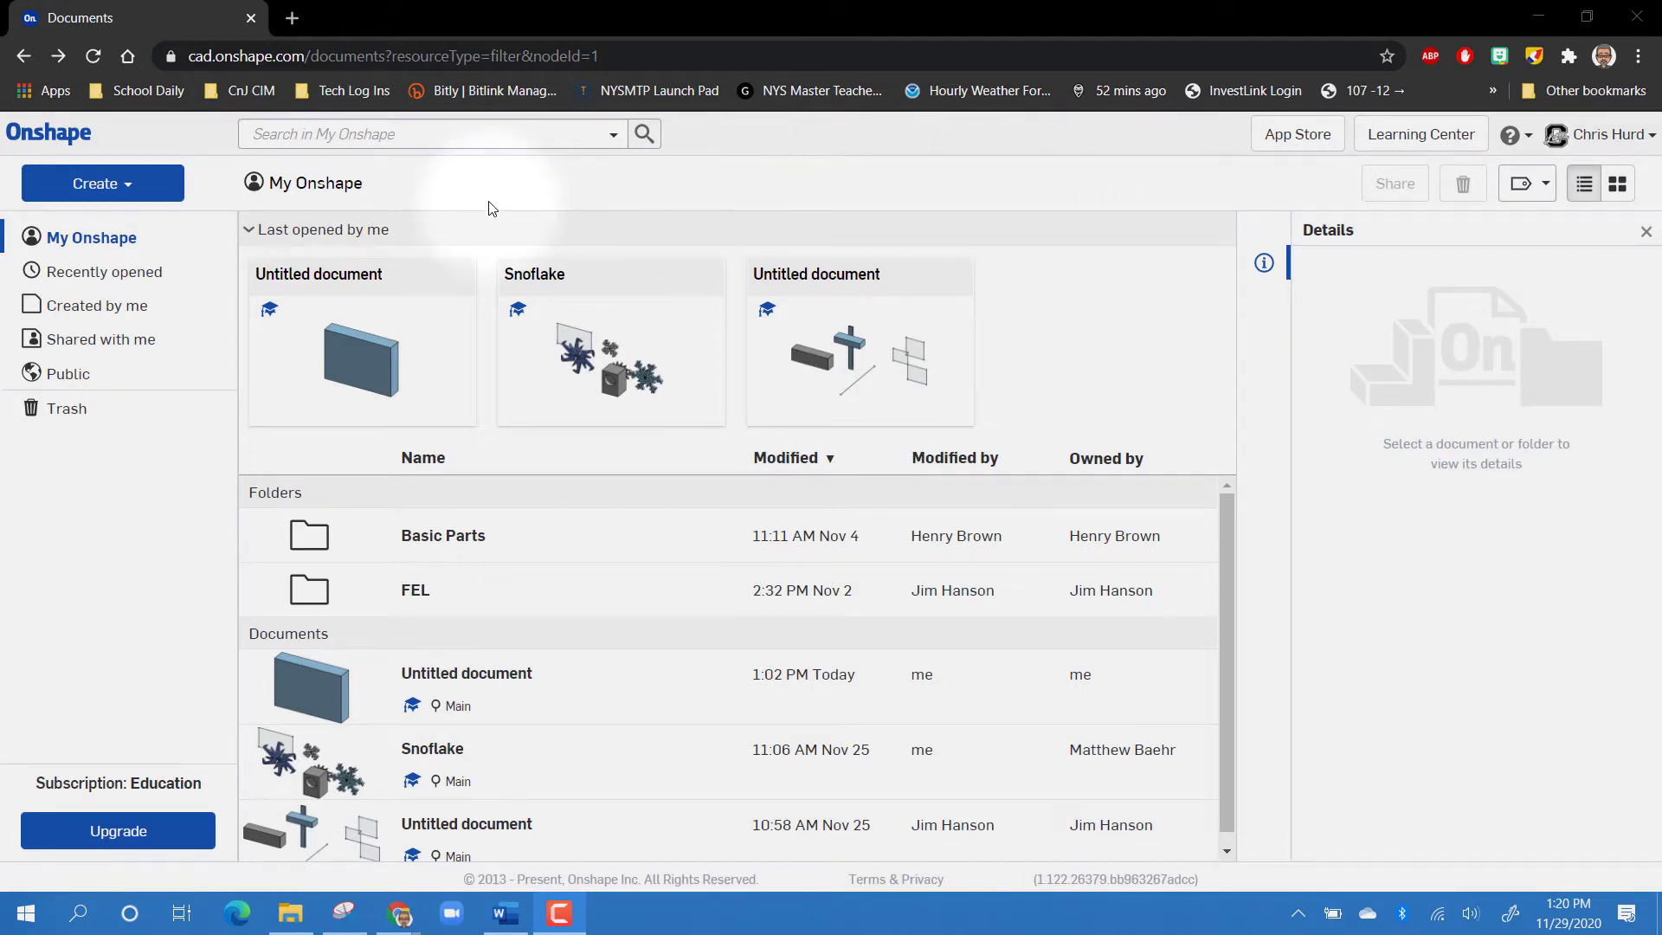
# Step: Create a new folder named MASS STEM Hub in My Onshape
pyautogui.click(79, 187)
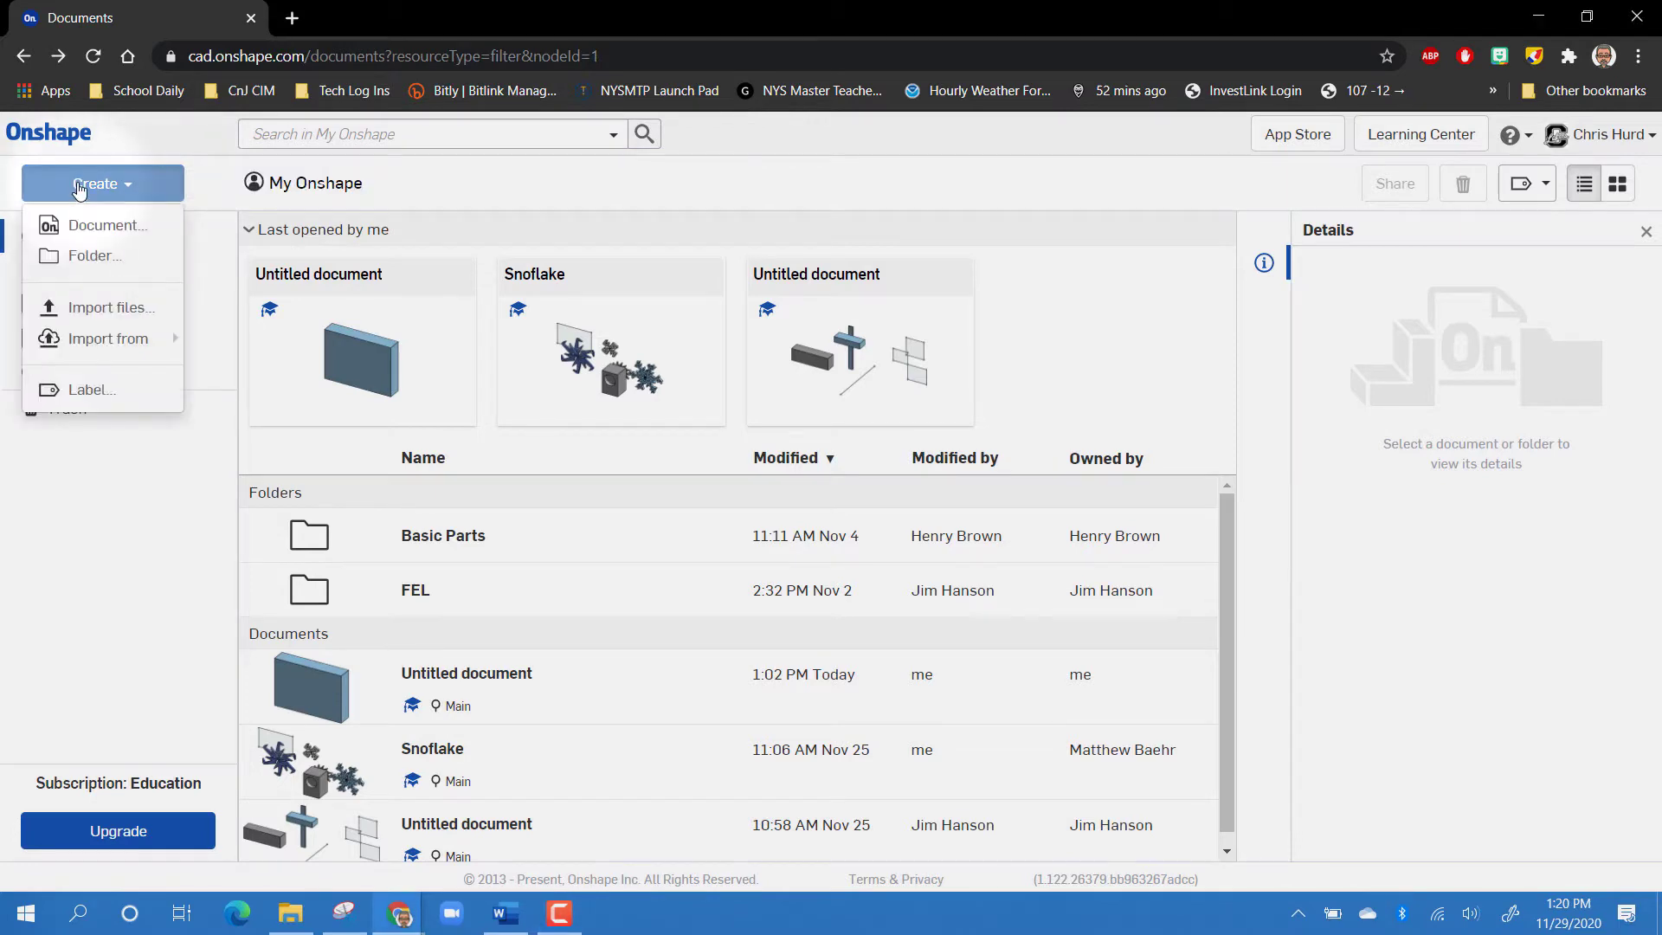
pyautogui.click(86, 253)
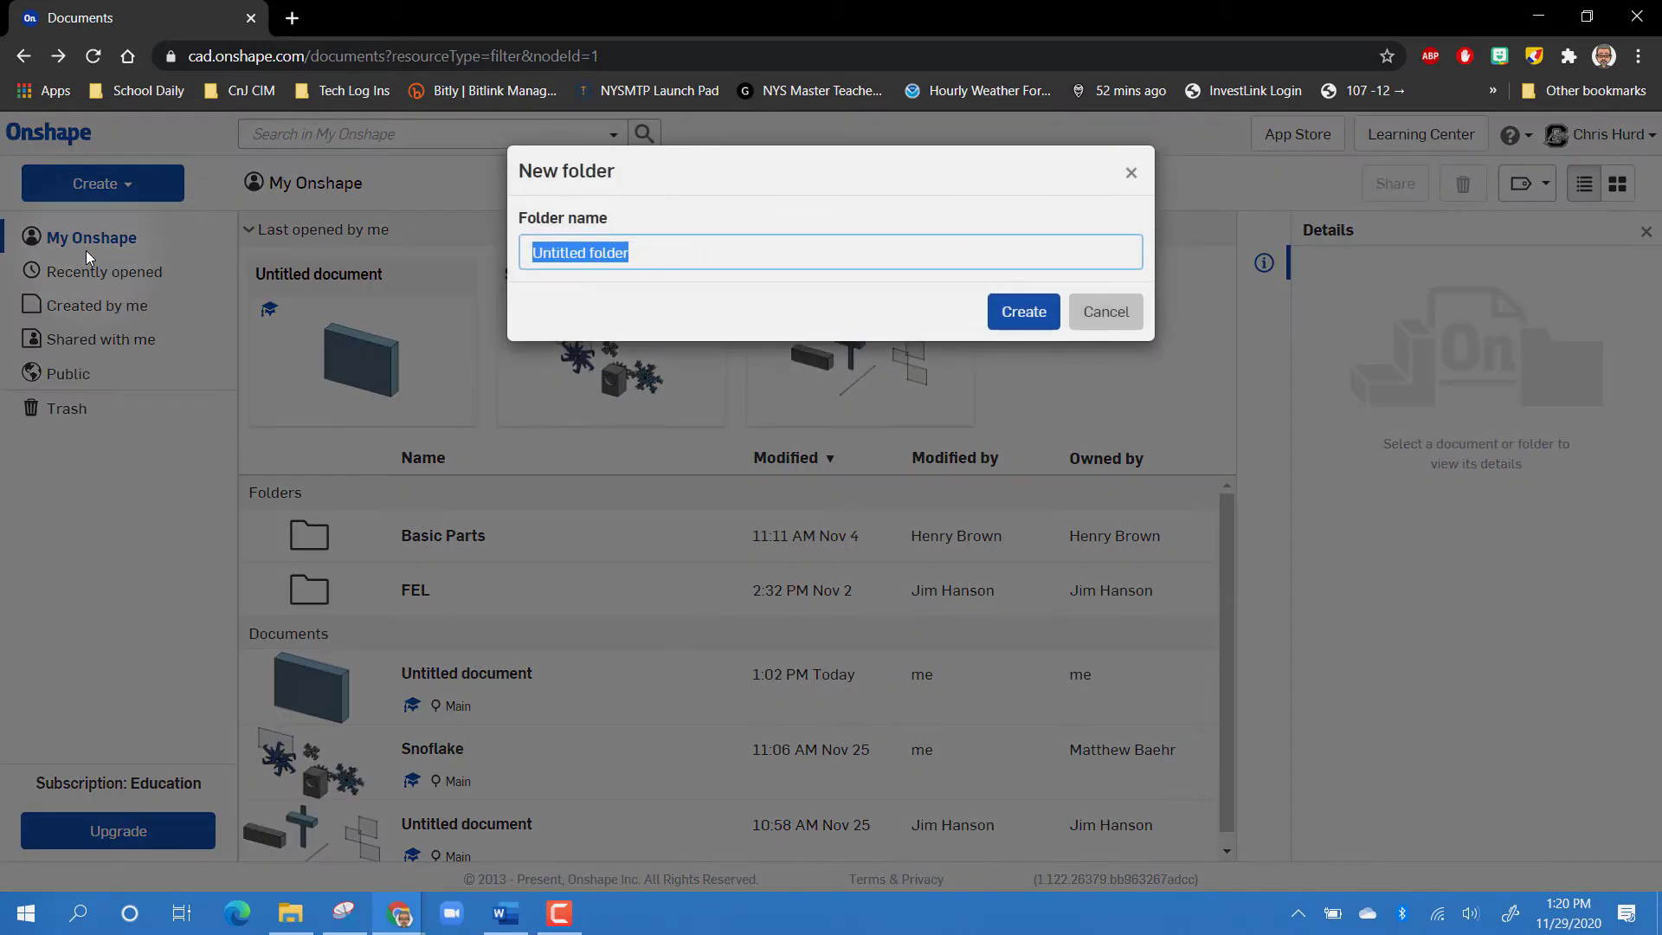
pyautogui.write('MASS')
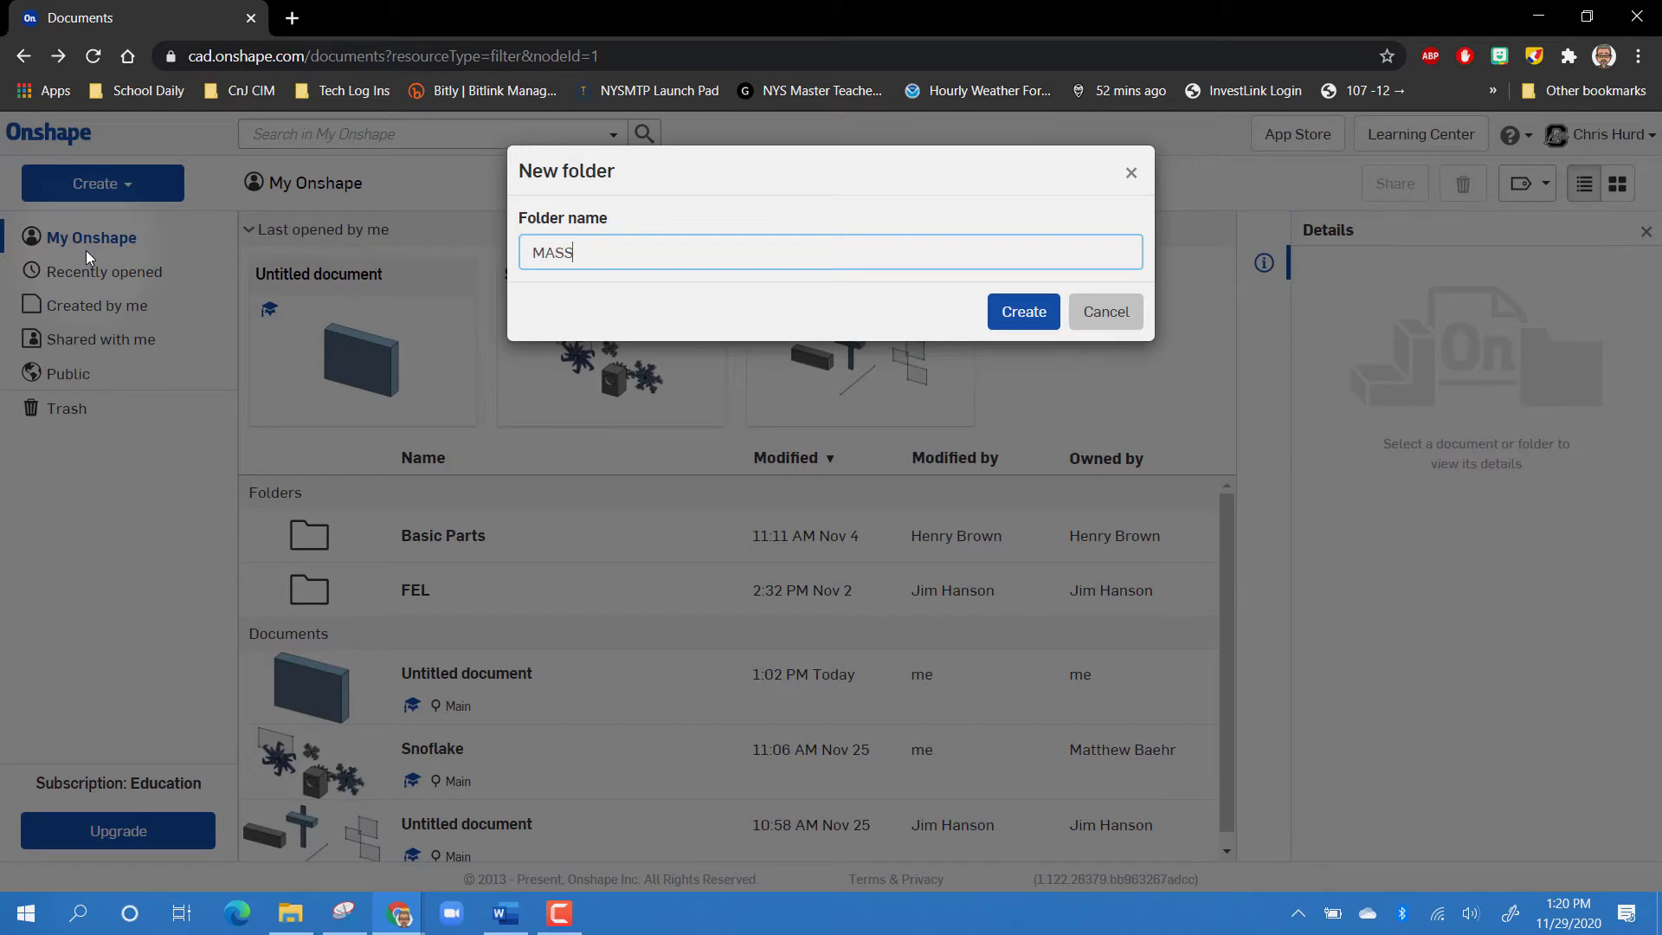
pyautogui.write(' SteM Hub')
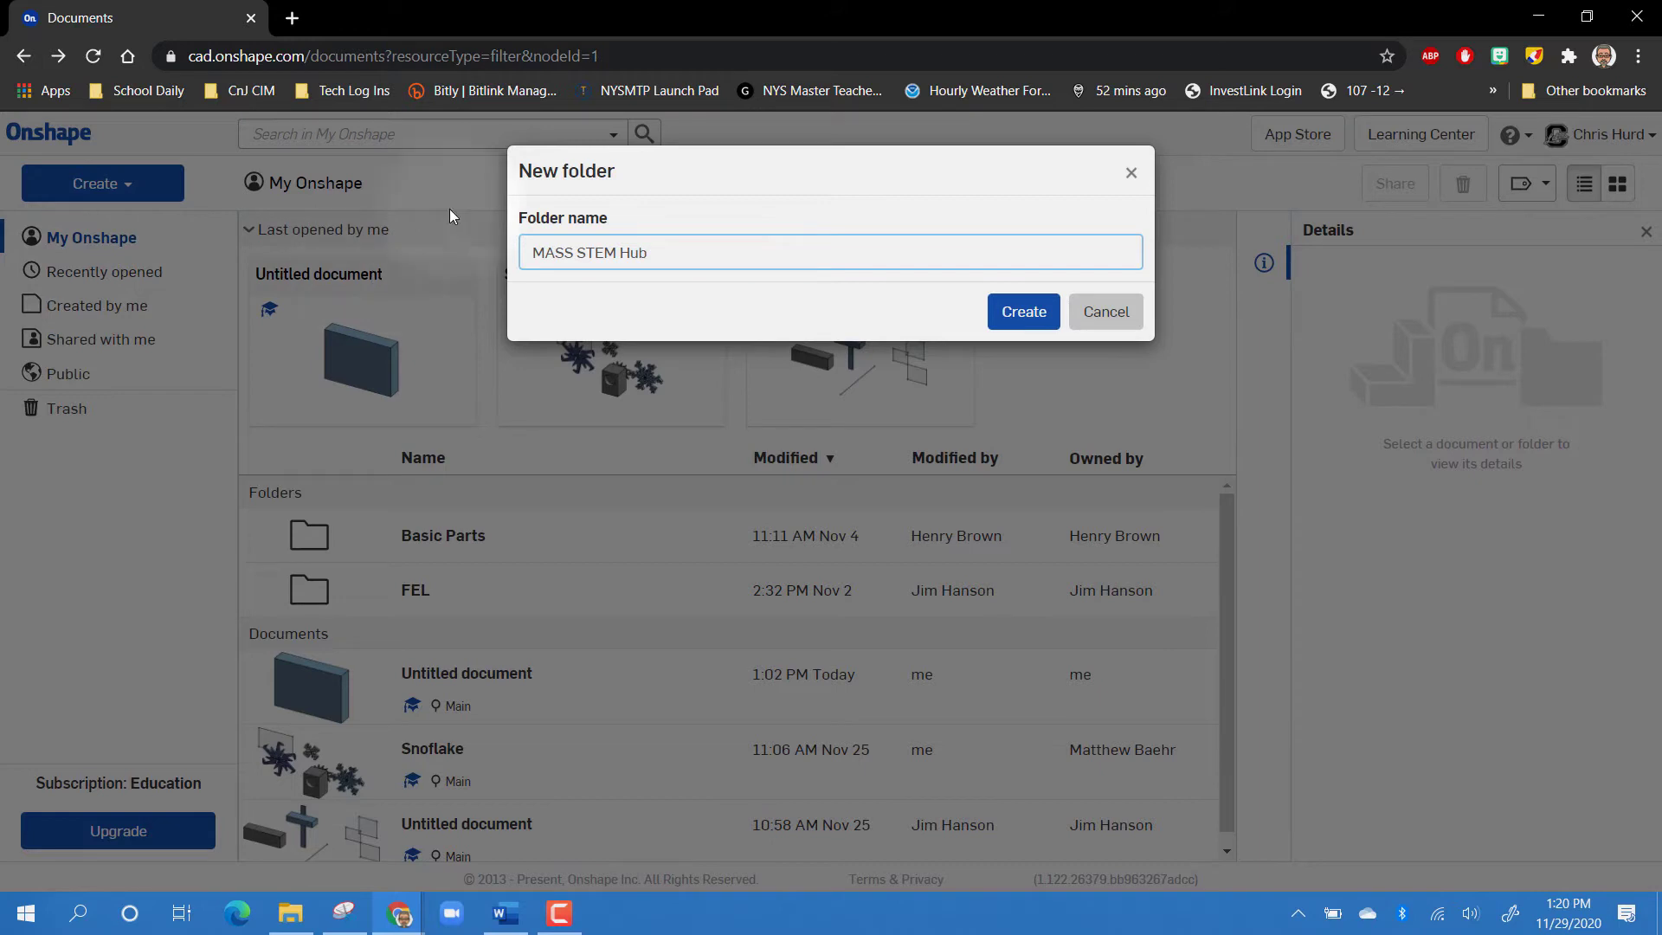
pyautogui.click(1023, 311)
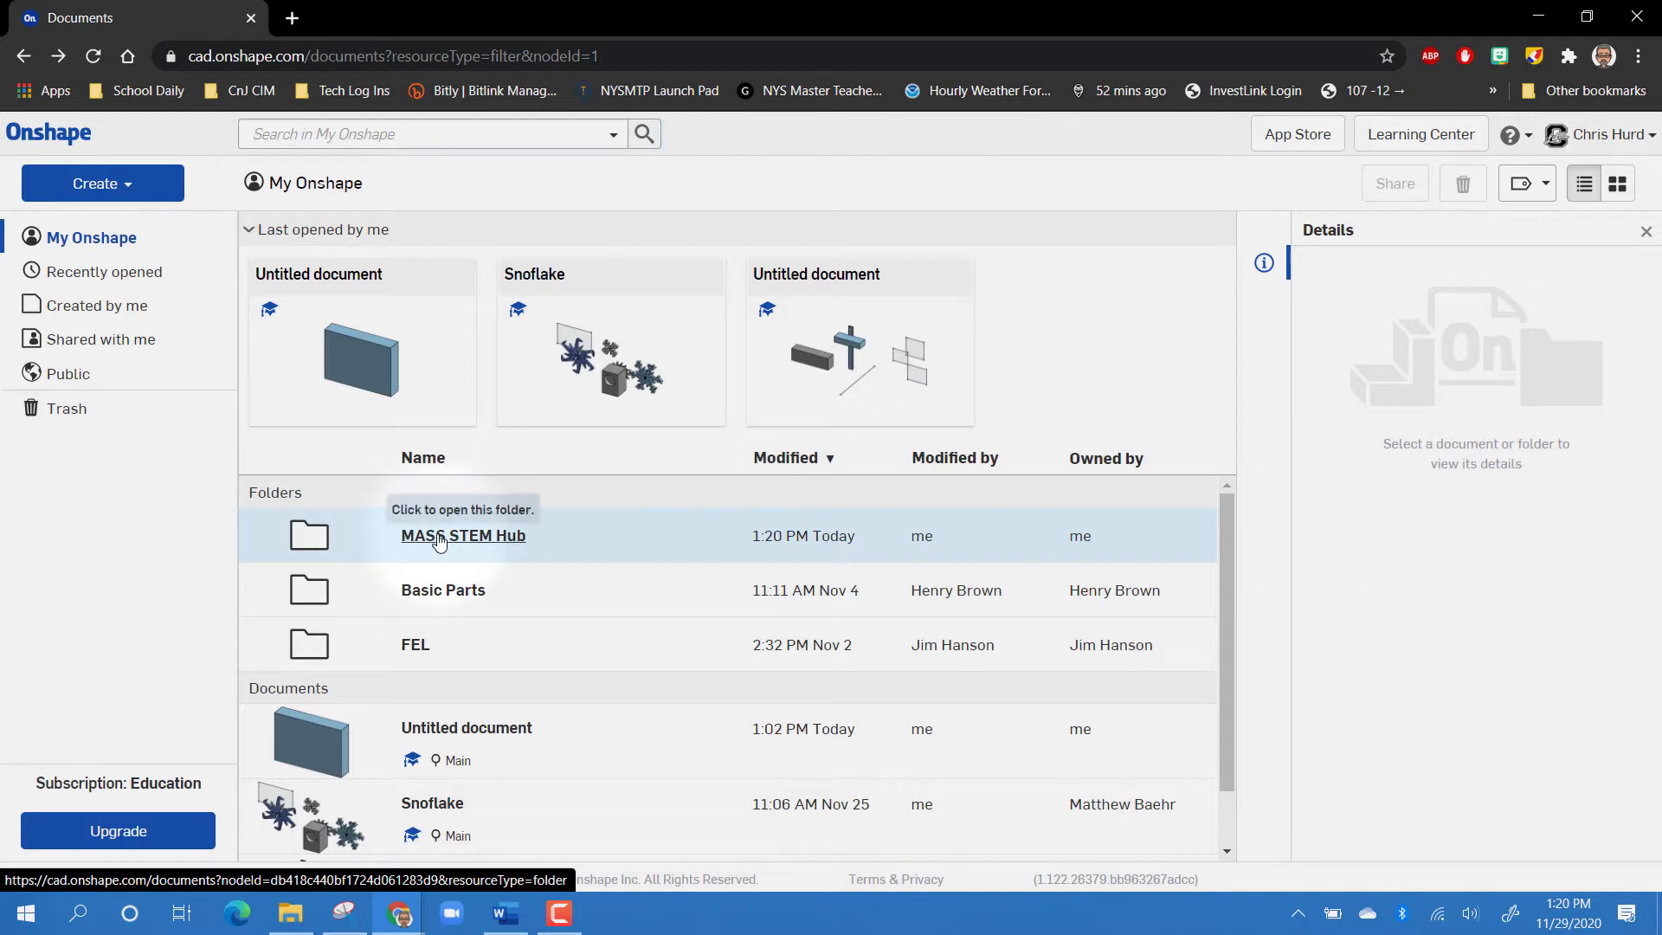
# Step: Open the MASS STEM Hub folder and create a new document in it named Rachet
pyautogui.click(439, 535)
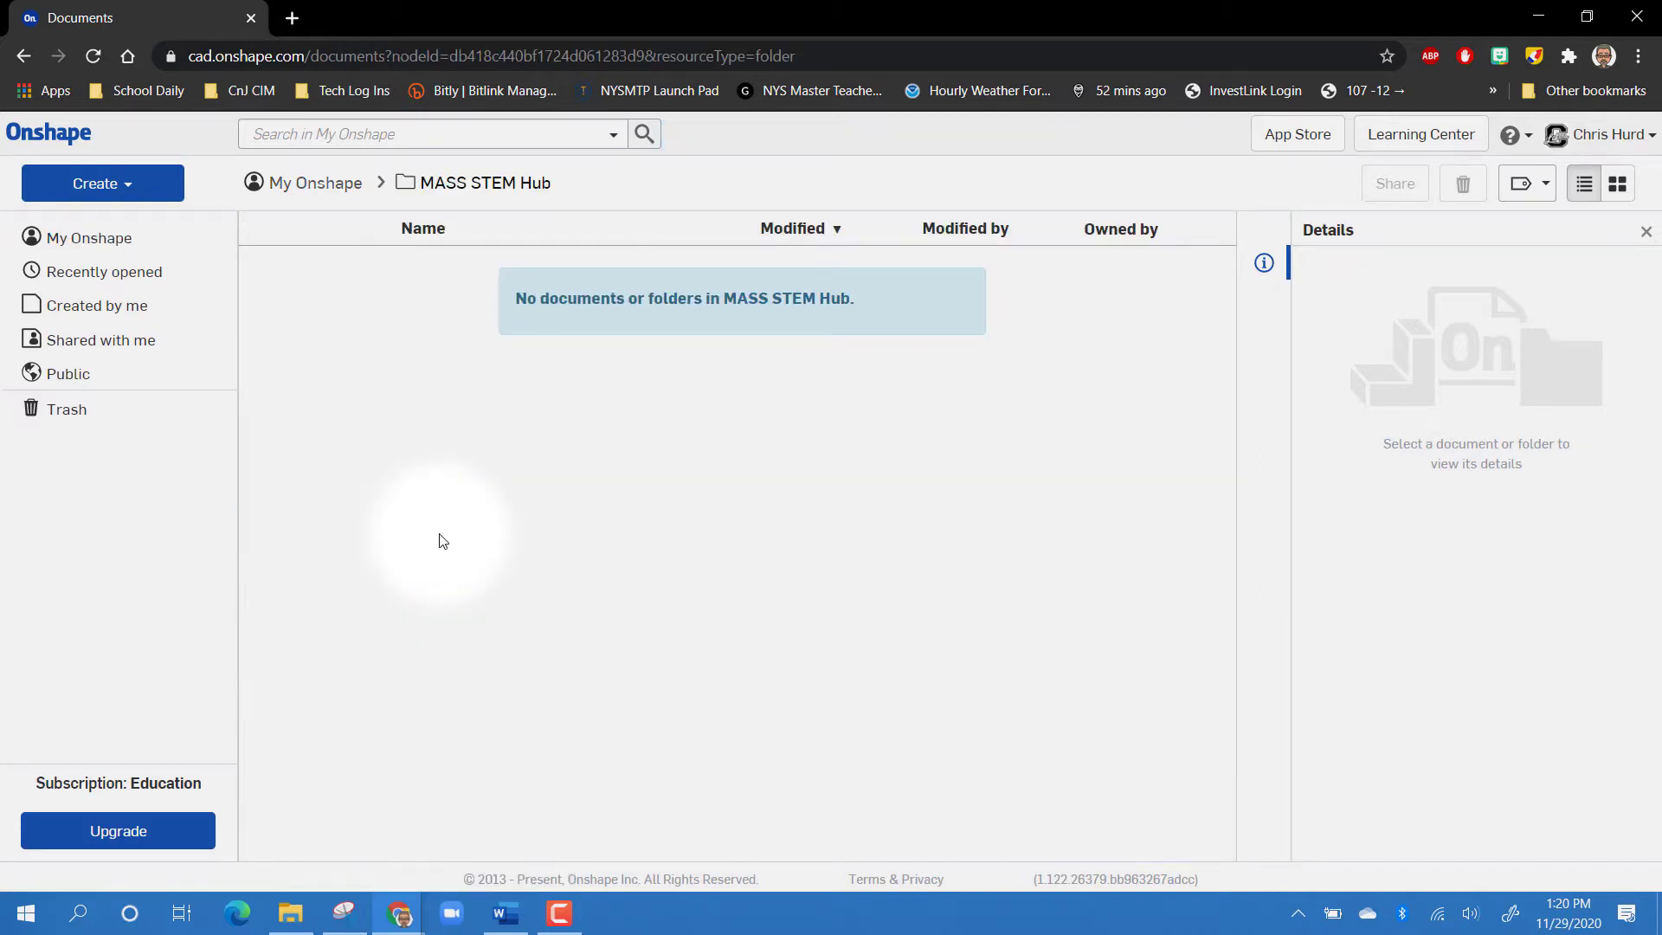
pyautogui.click(143, 191)
pyautogui.click(132, 232)
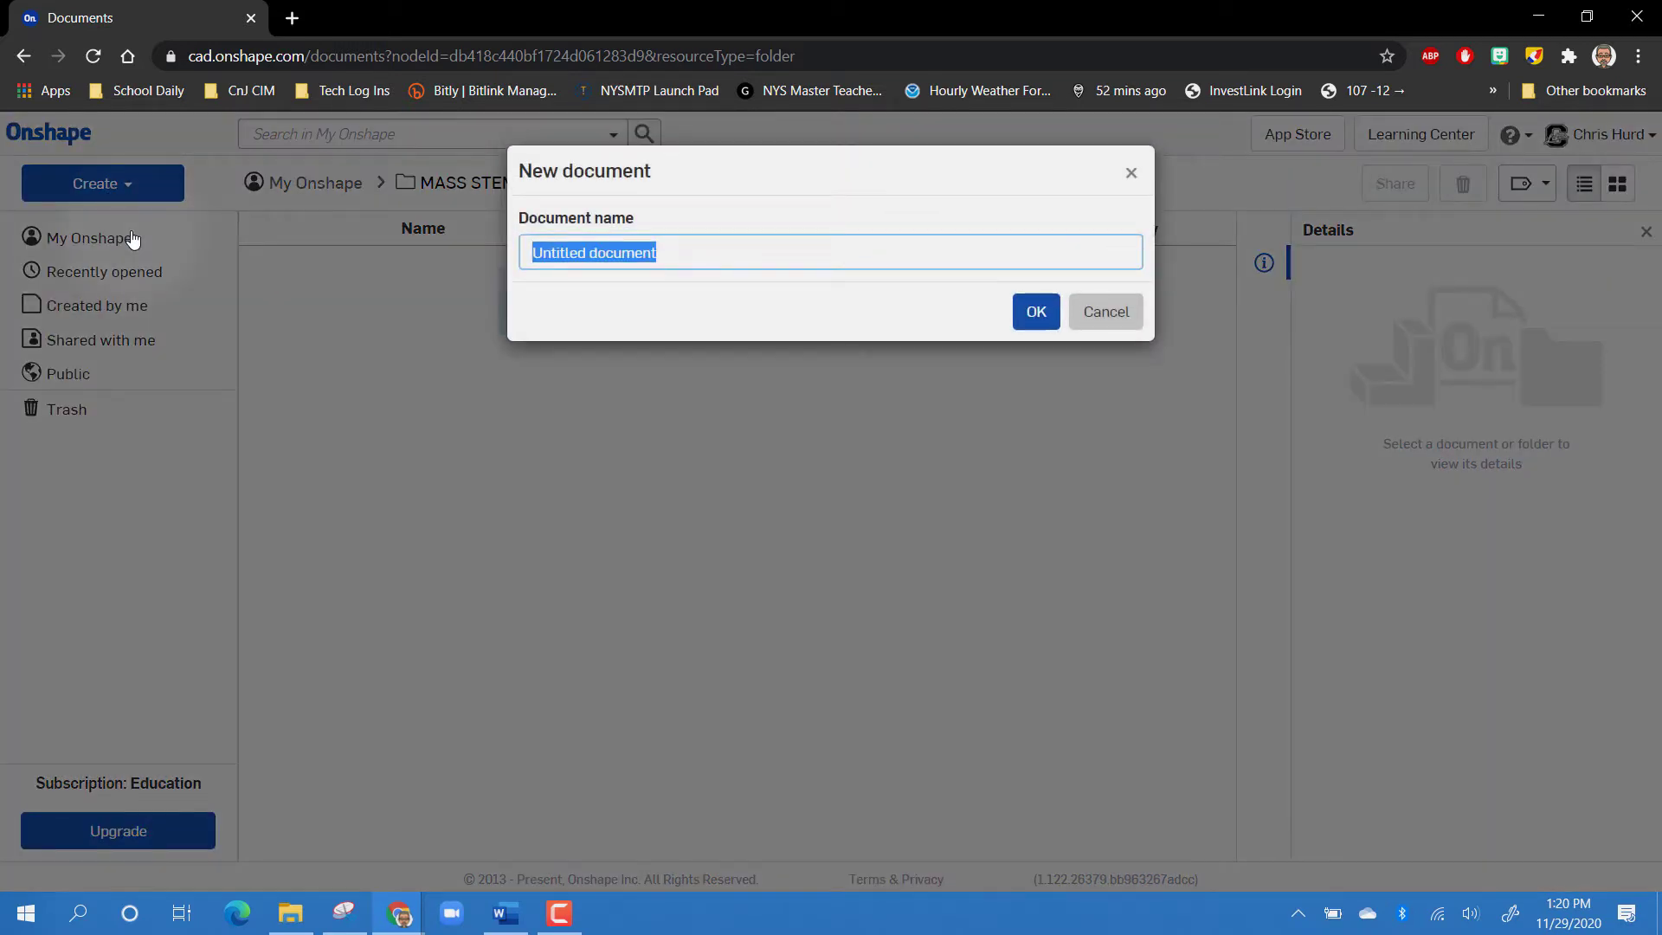
pyautogui.write('Rachet')
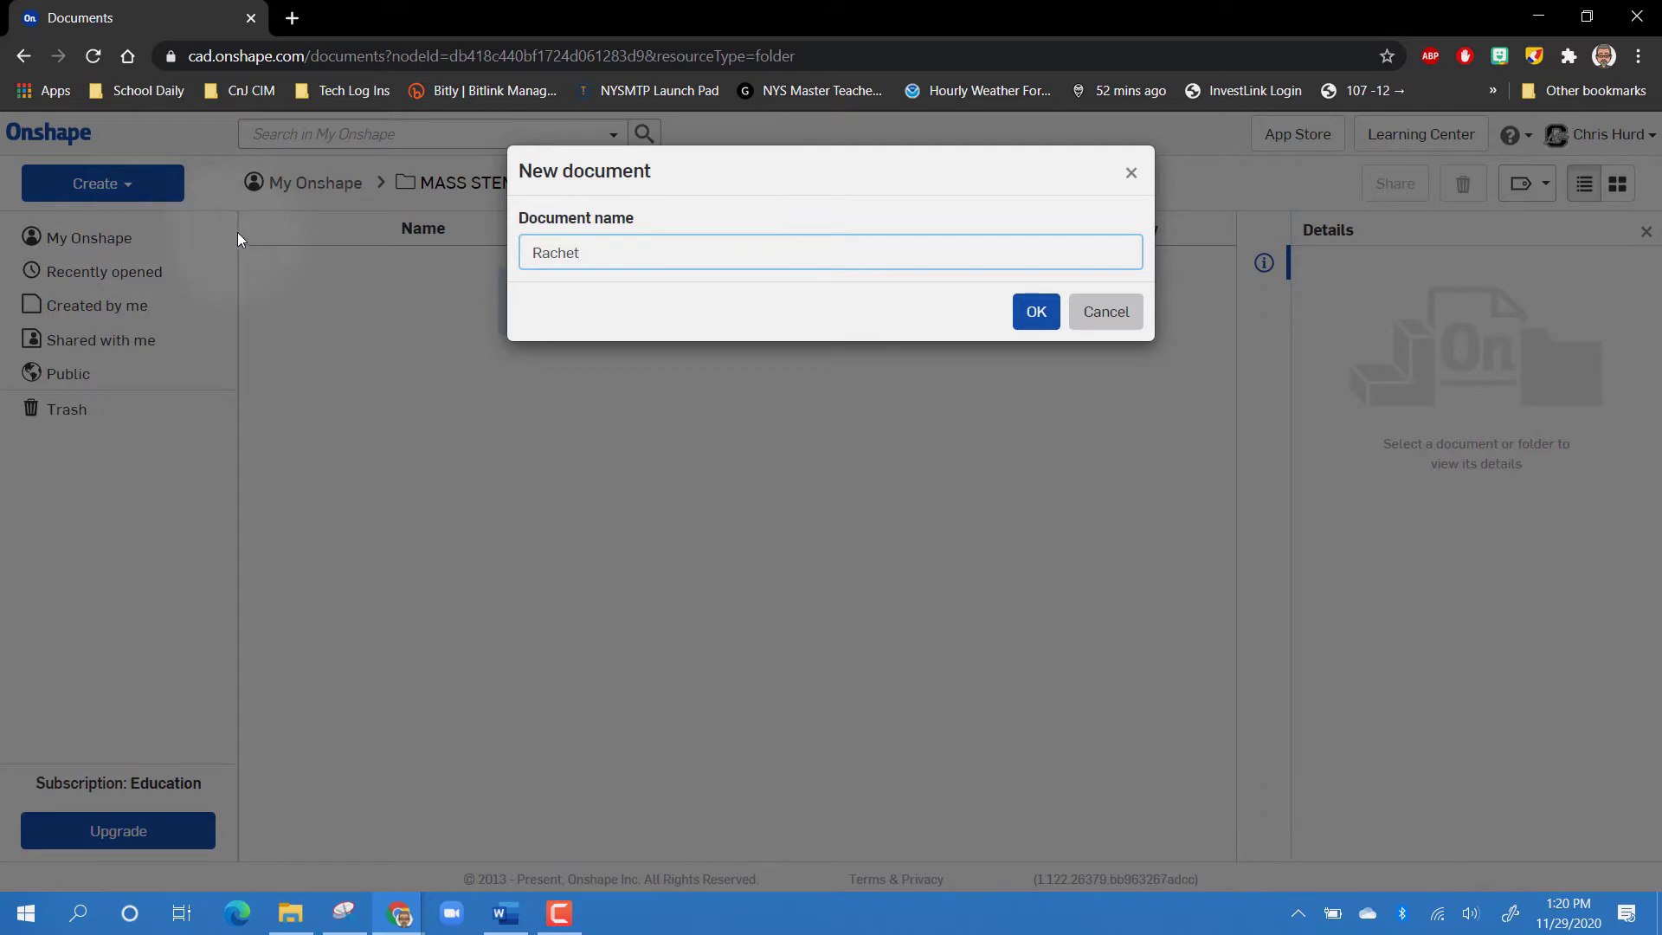
pyautogui.click(1033, 311)
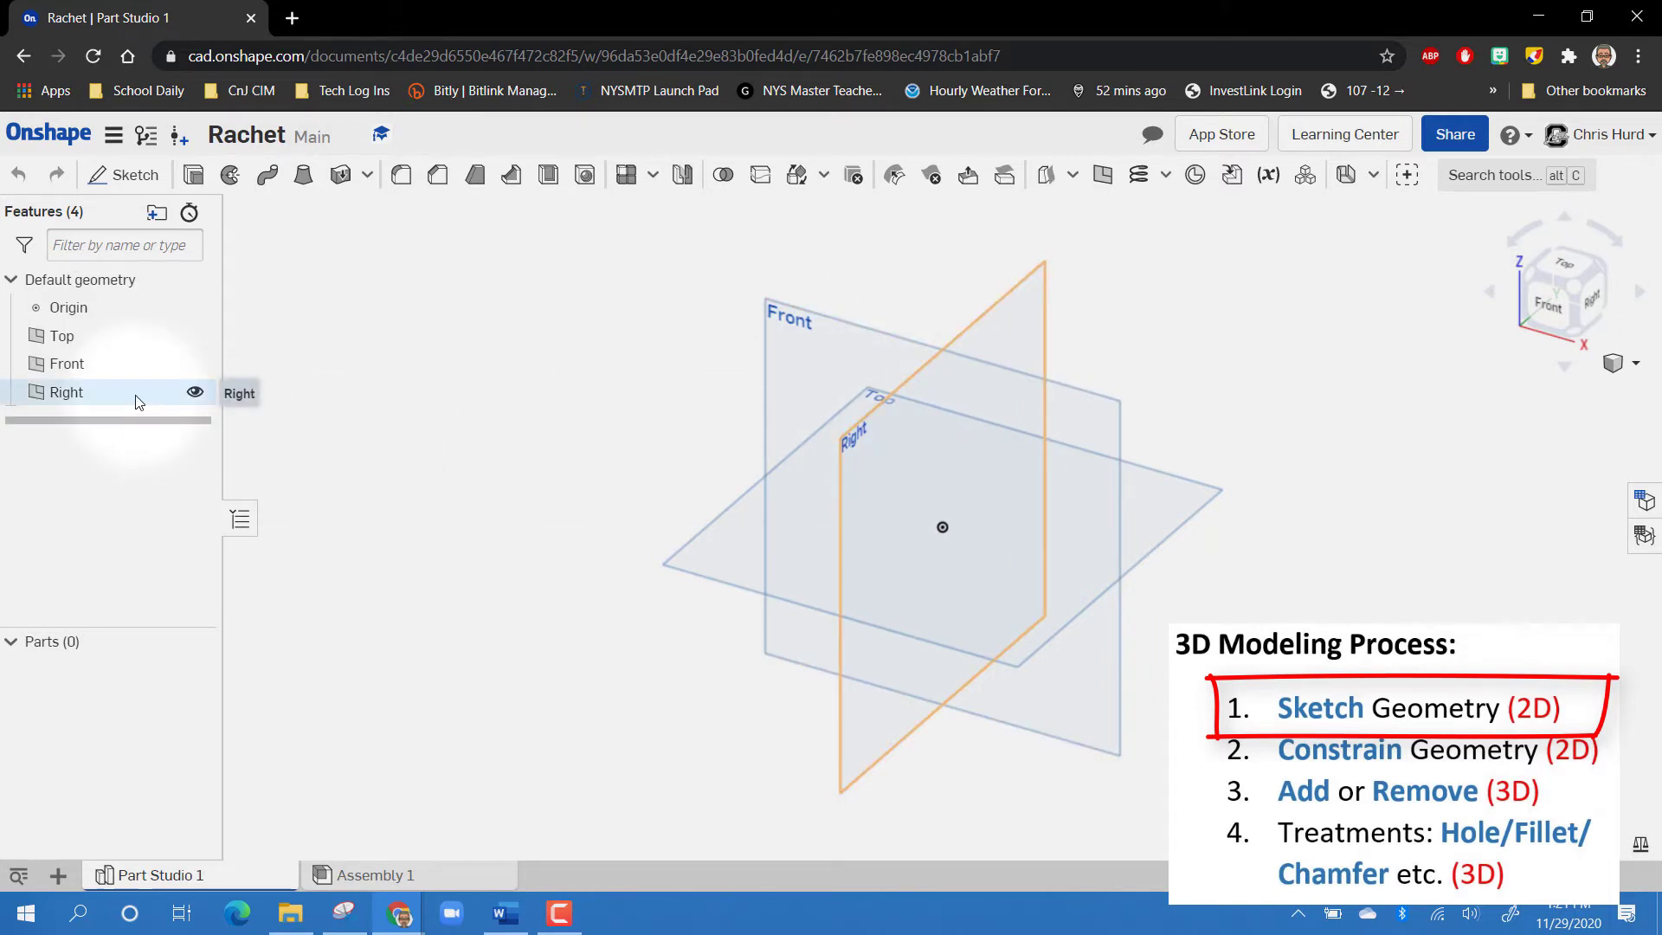
# Step: Hide the Top and Right planes and start a new sketch on the Front plane
pyautogui.click(194, 337)
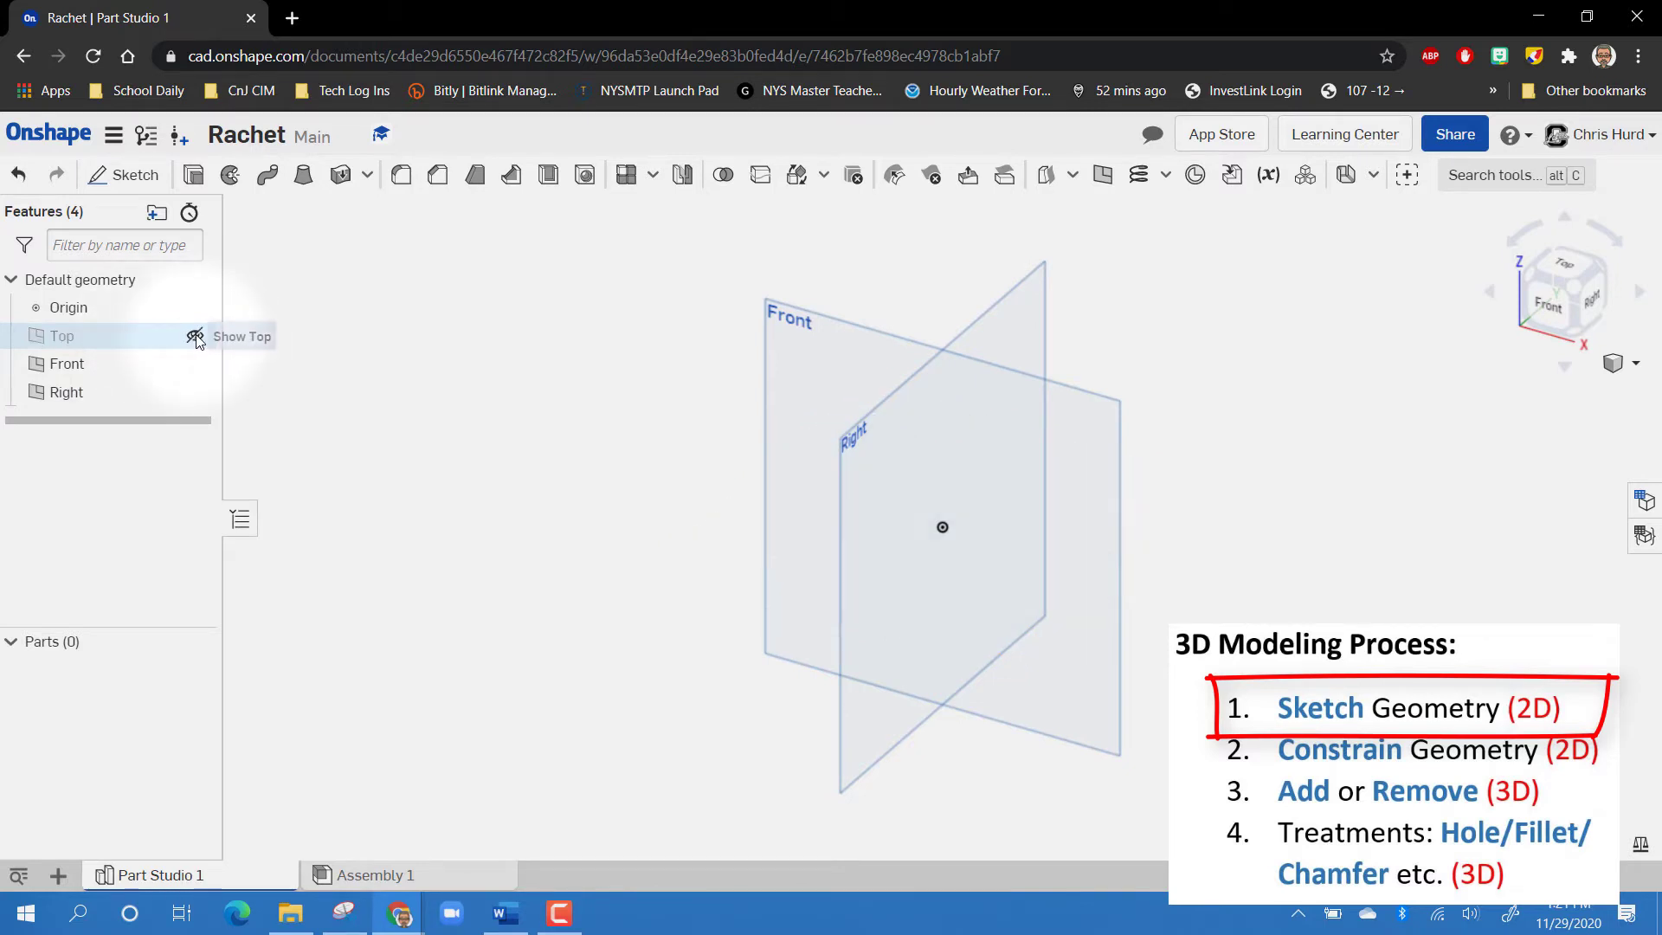
pyautogui.click(194, 394)
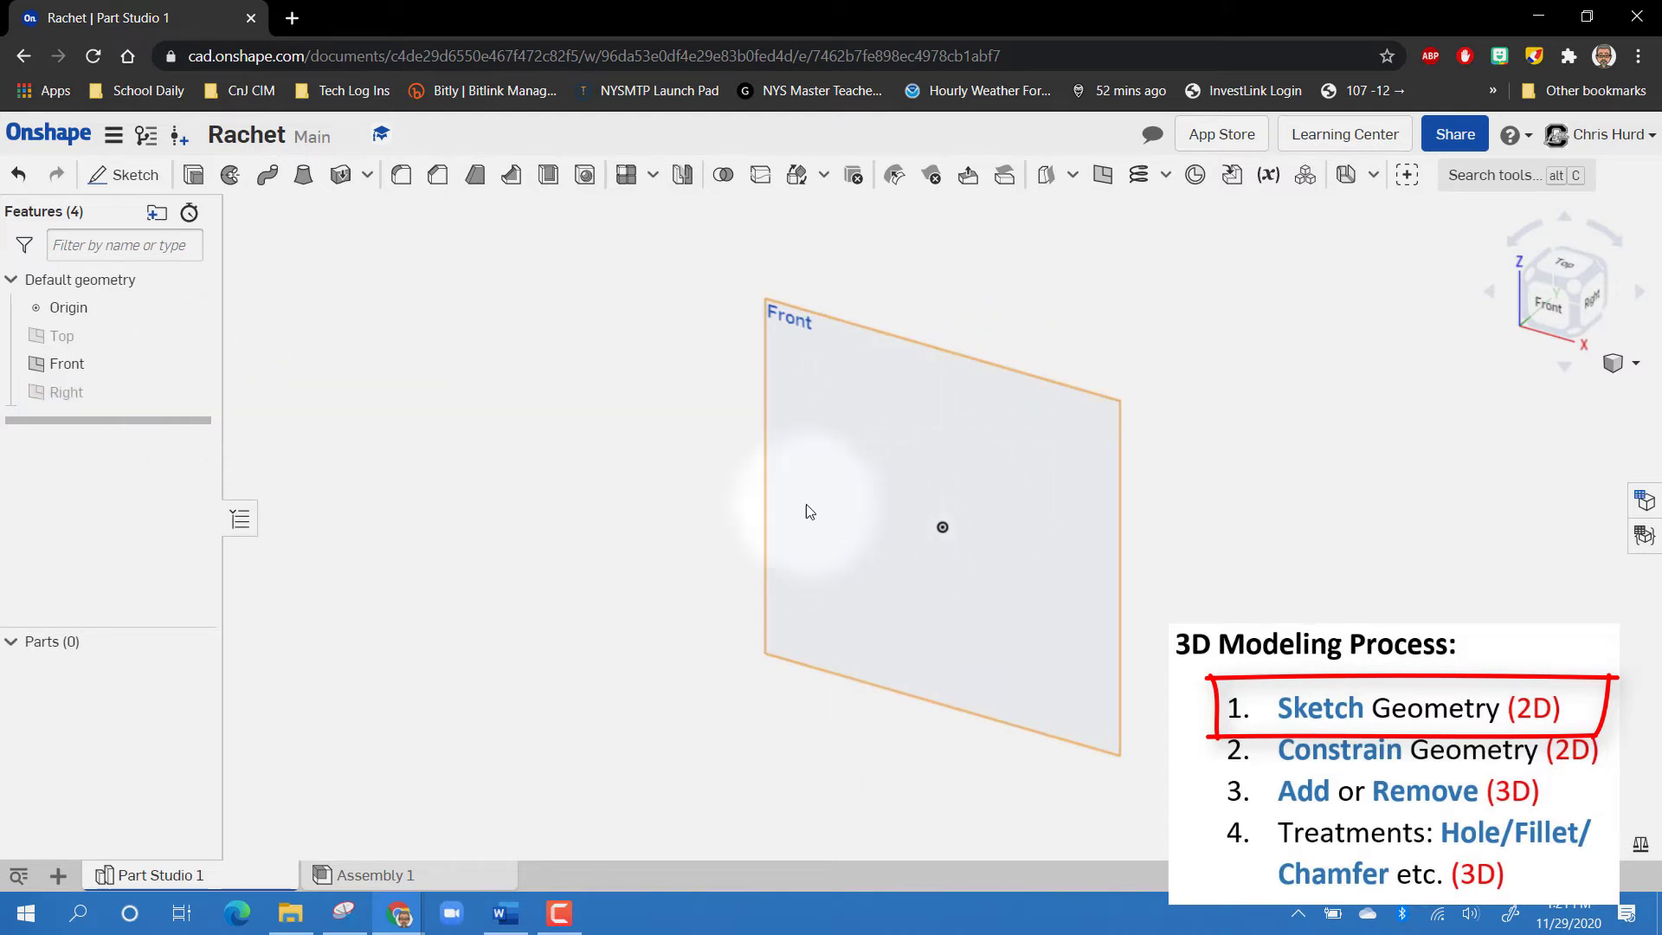
pyautogui.click(135, 175)
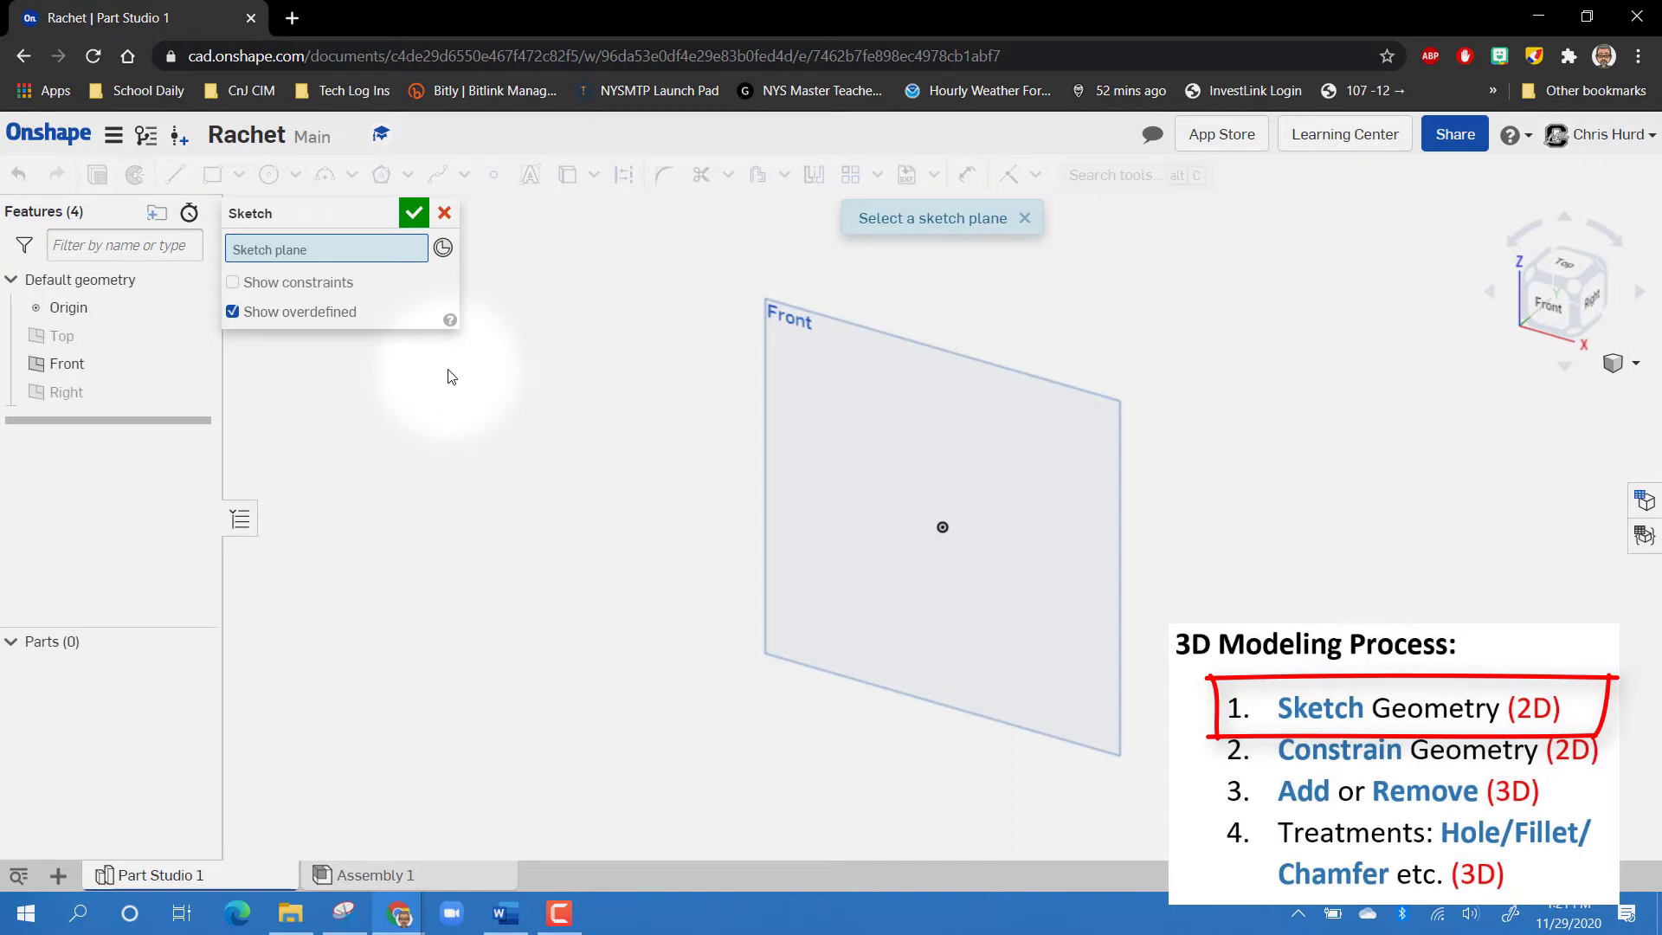
pyautogui.click(926, 426)
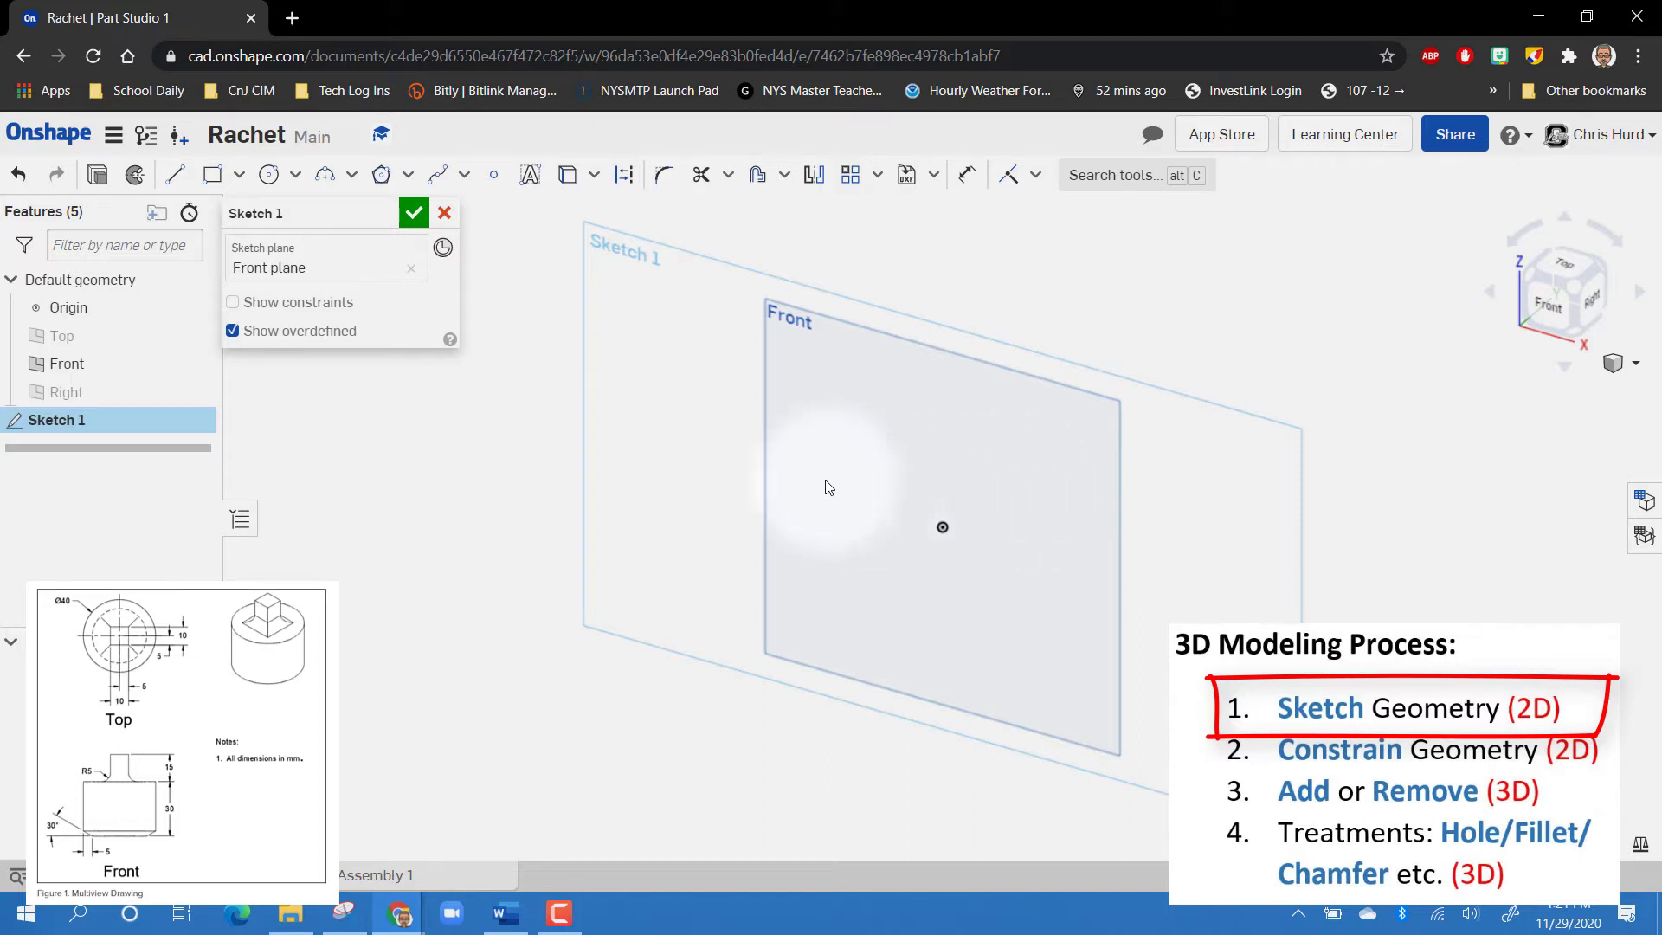
# Step: Set the workspace's default length unit to Millimeter
pyautogui.click(115, 137)
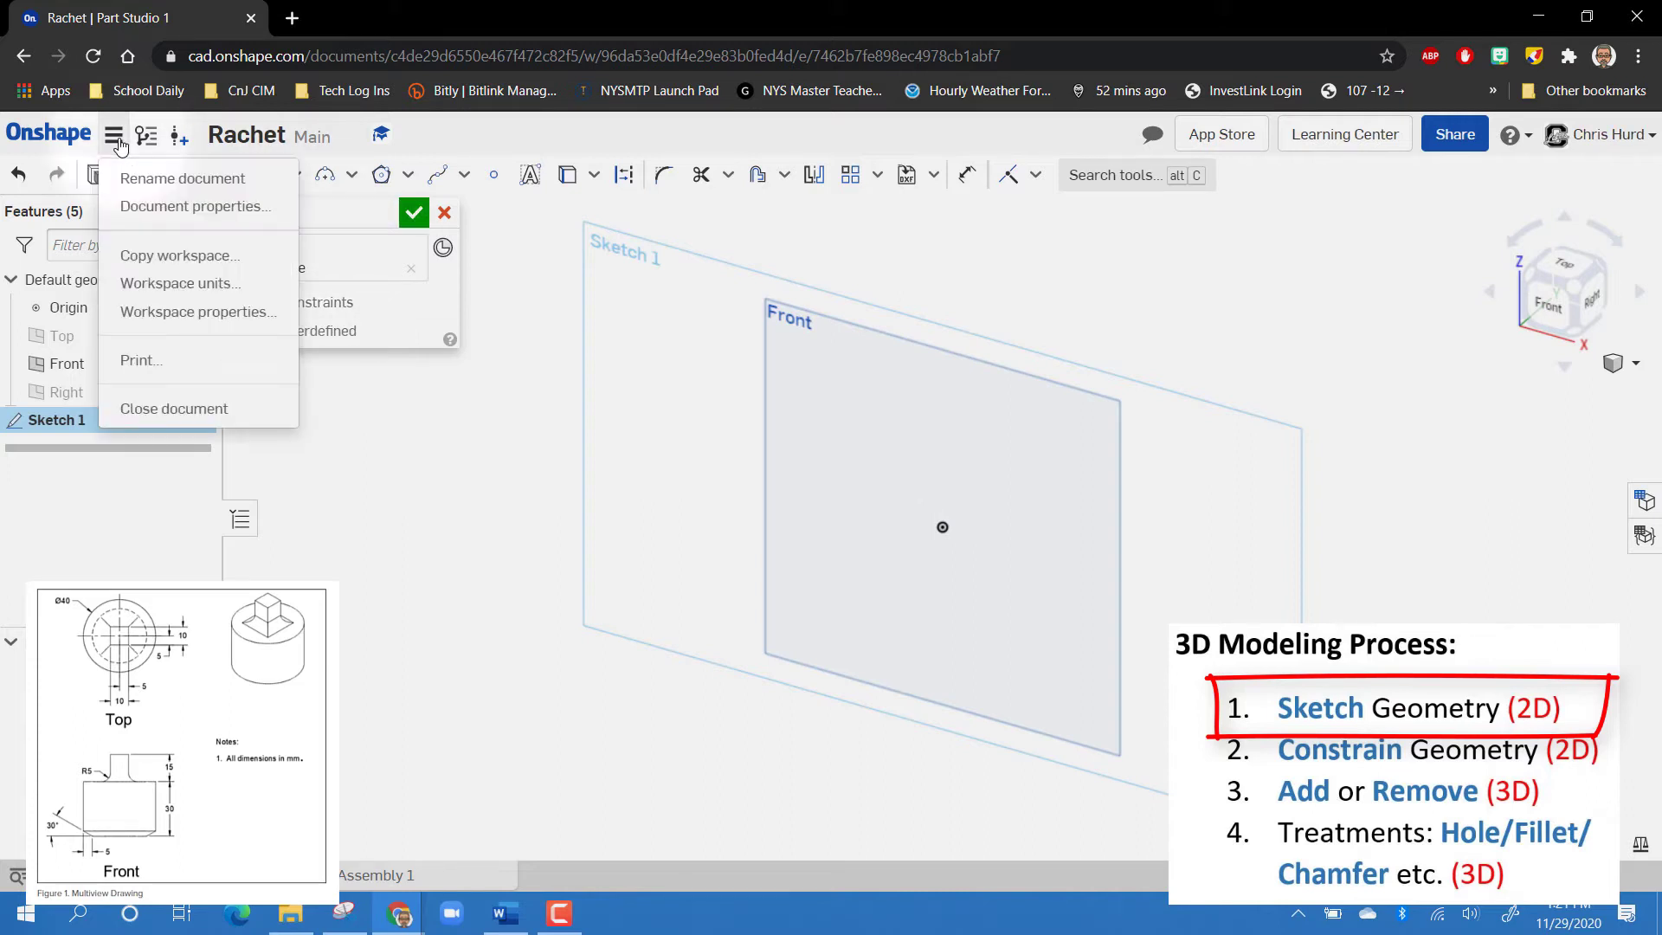
pyautogui.click(157, 297)
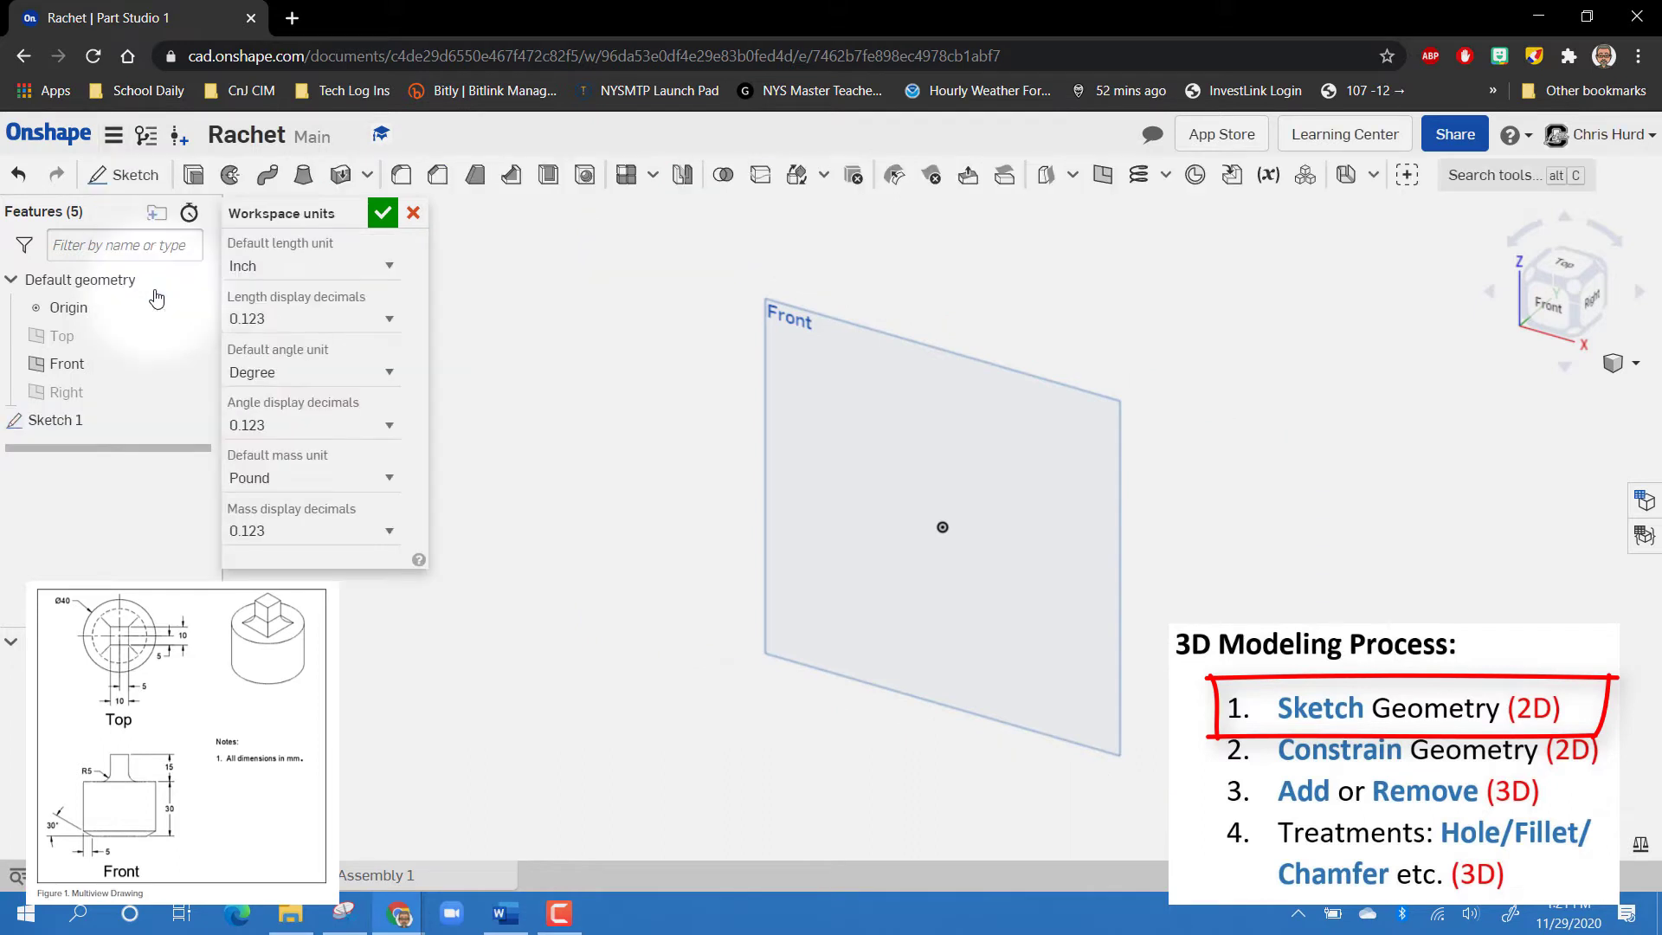
pyautogui.click(390, 268)
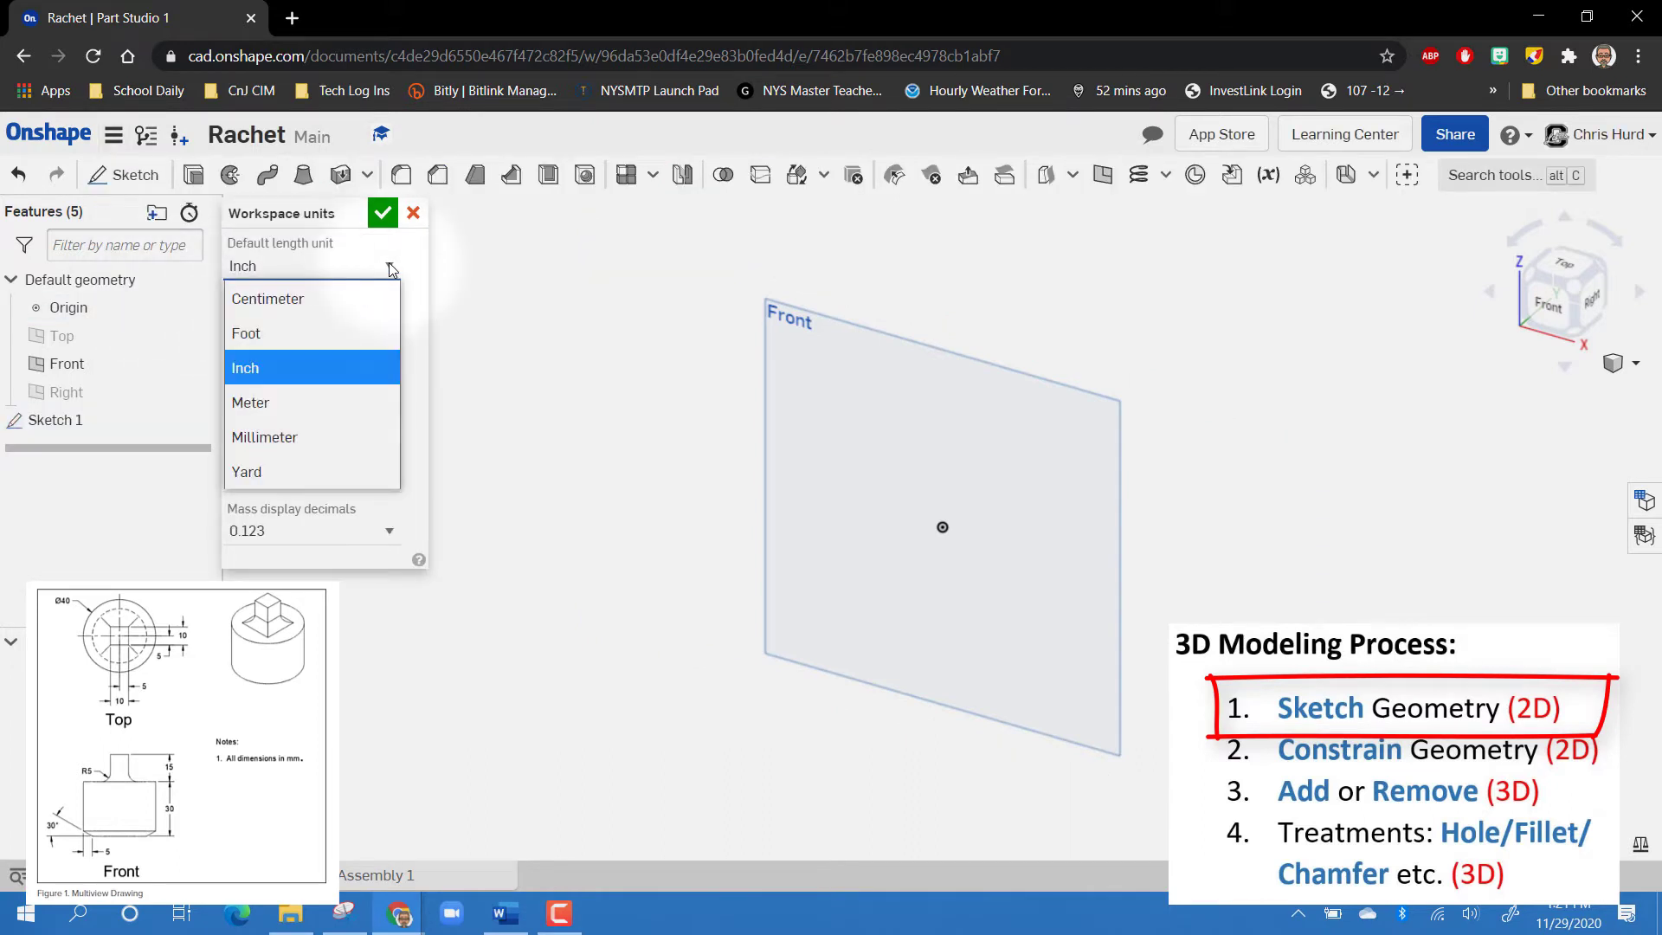
pyautogui.click(304, 434)
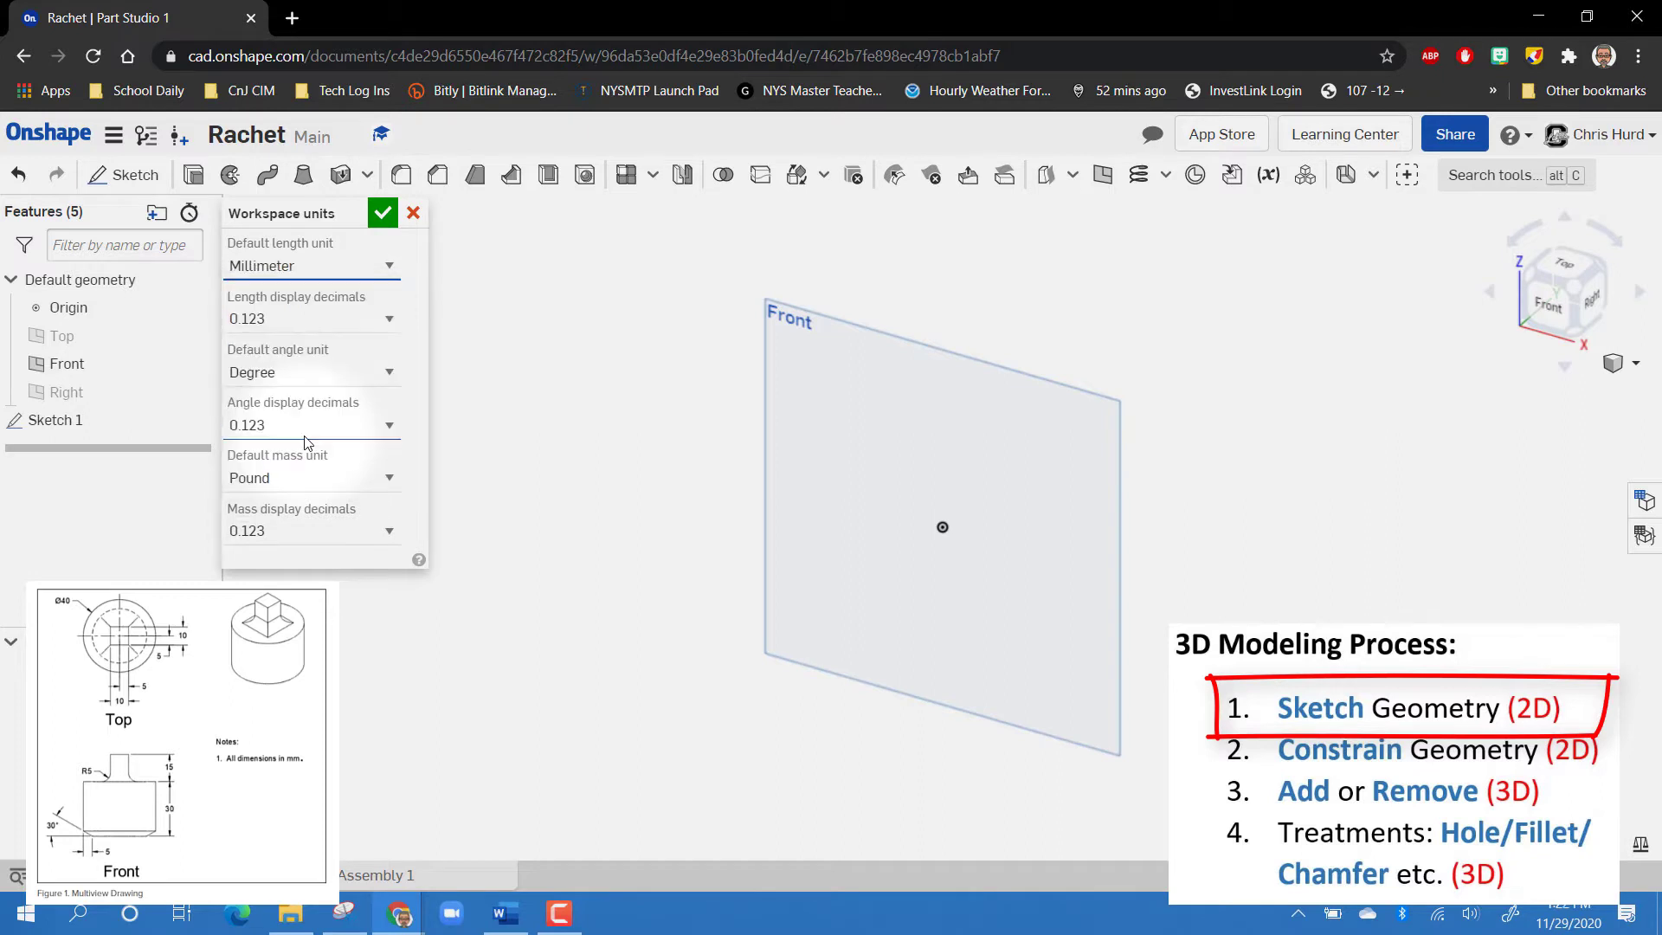
pyautogui.click(384, 216)
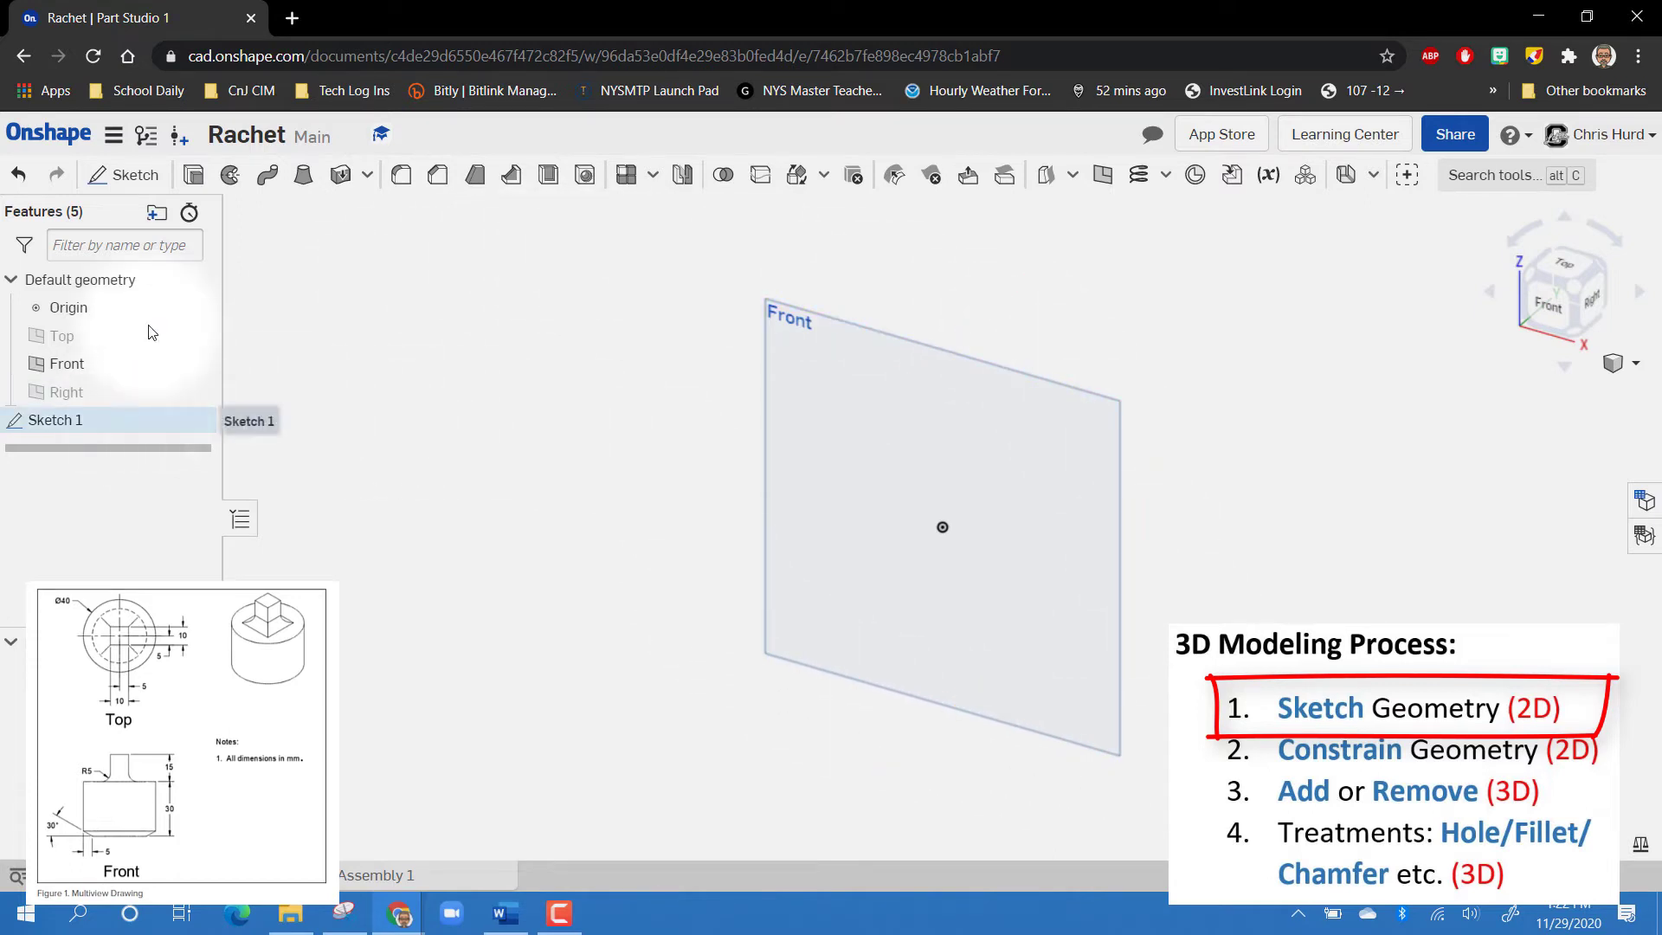
# Step: Reopen the Front plane sketch for editing and draw a 40 mm diameter circle centred on the origin
pyautogui.click(77, 426)
pyautogui.rightClick(81, 428)
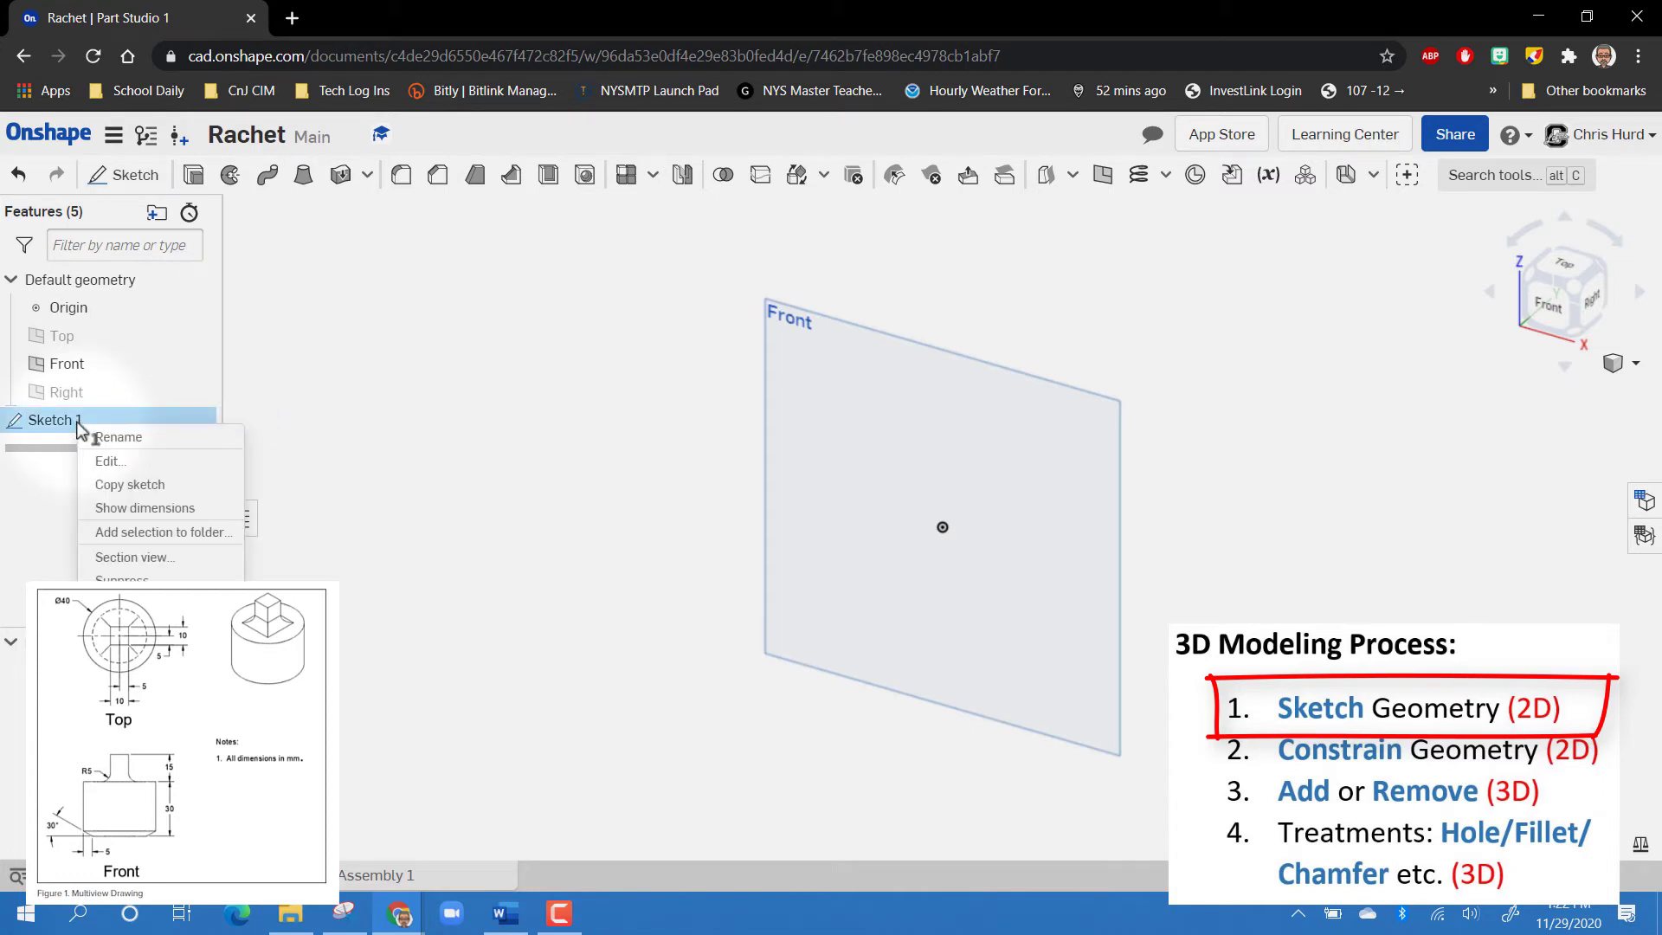
pyautogui.click(109, 460)
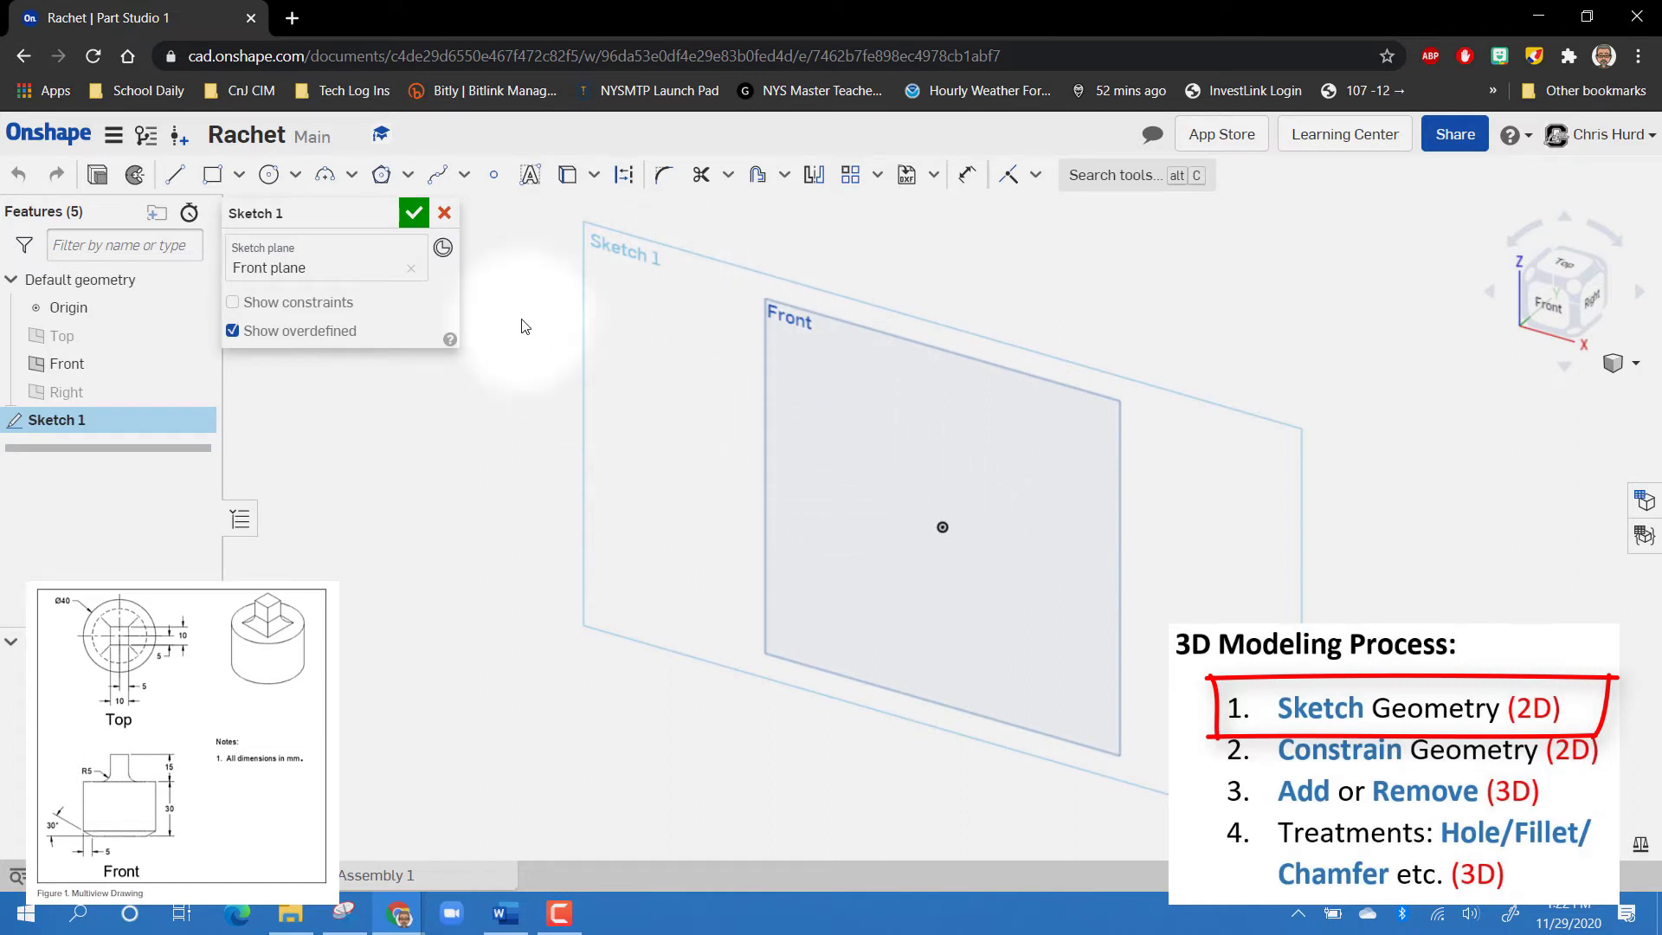
pyautogui.click(268, 174)
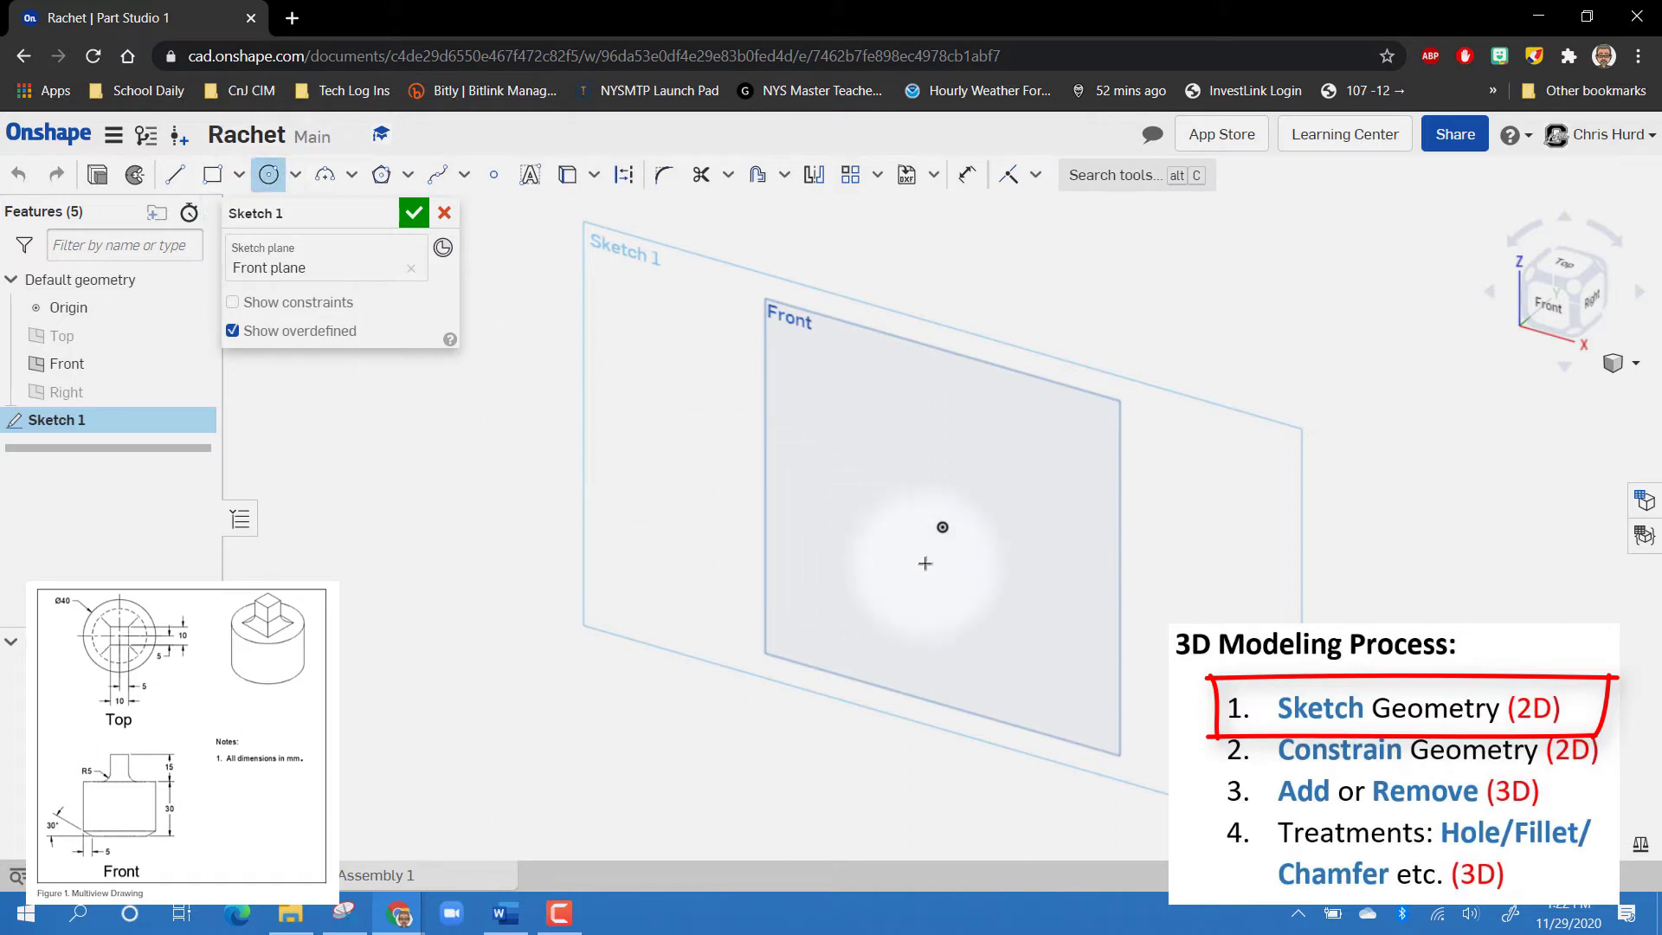
pyautogui.click(942, 527)
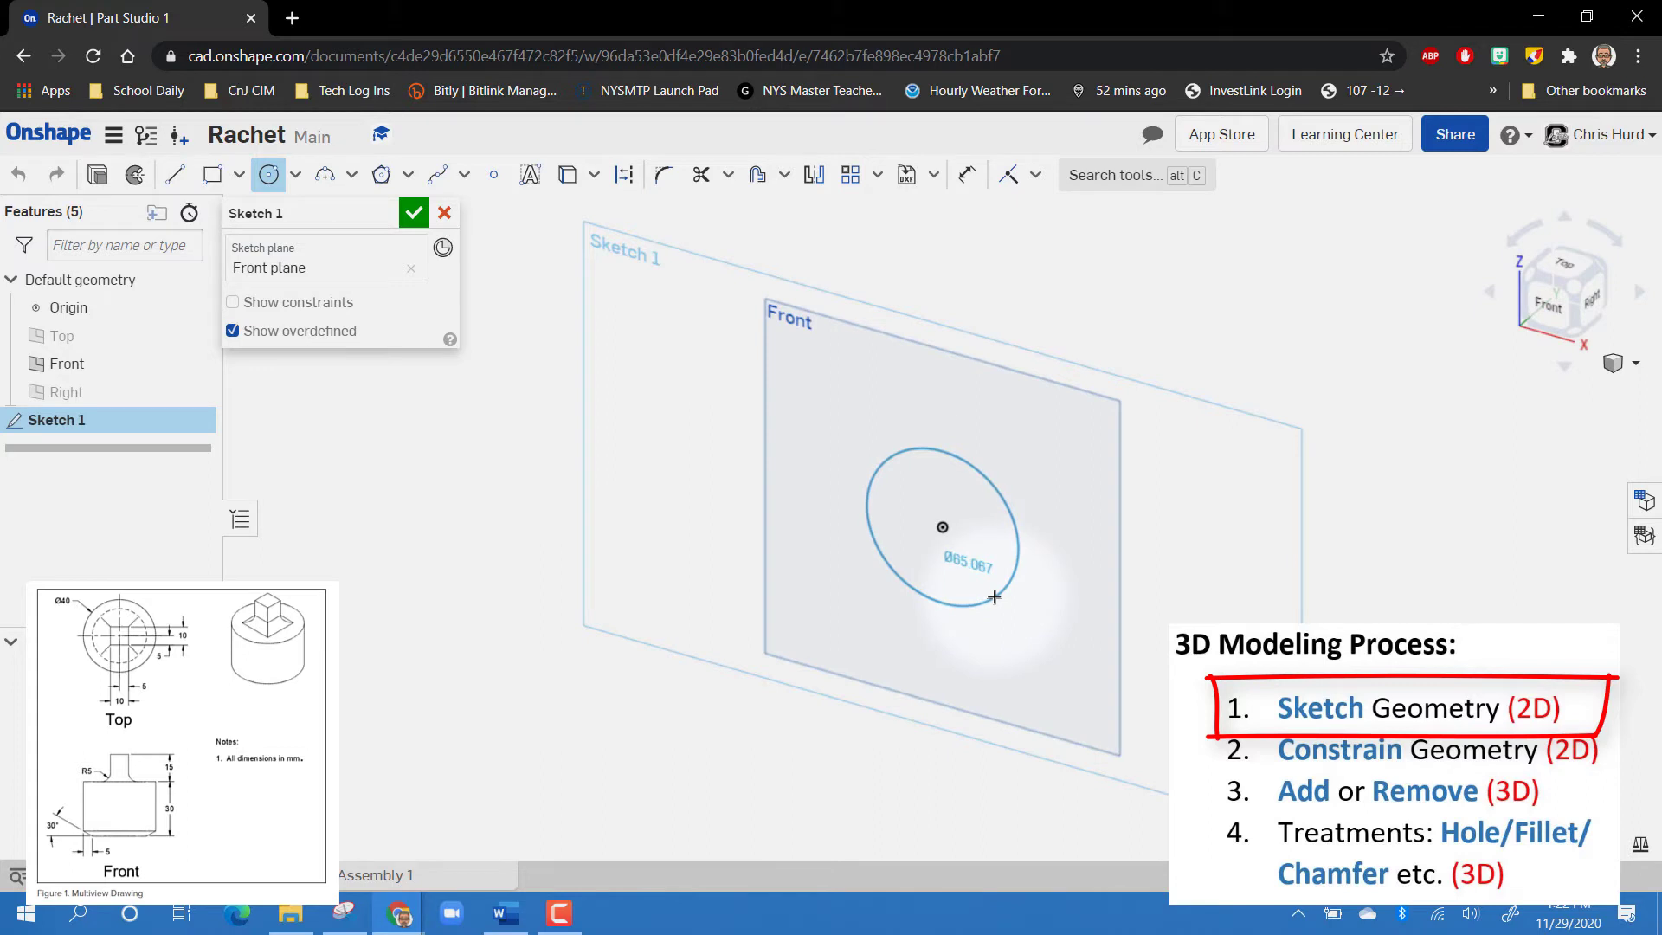
pyautogui.click(993, 596)
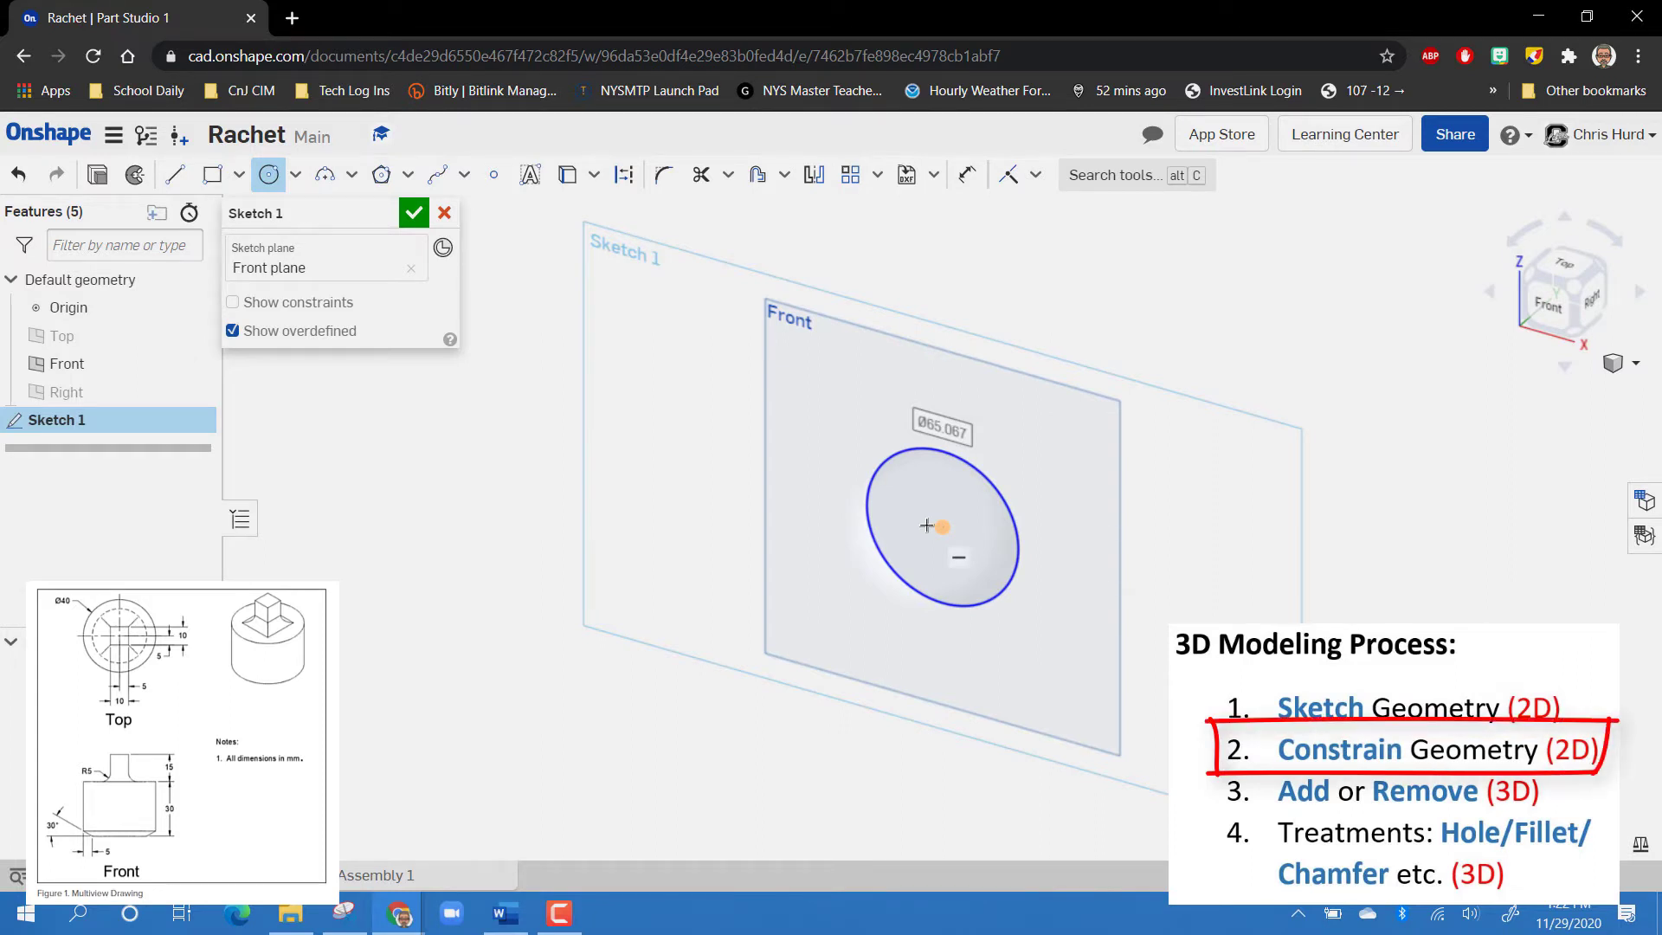
pyautogui.write('40')
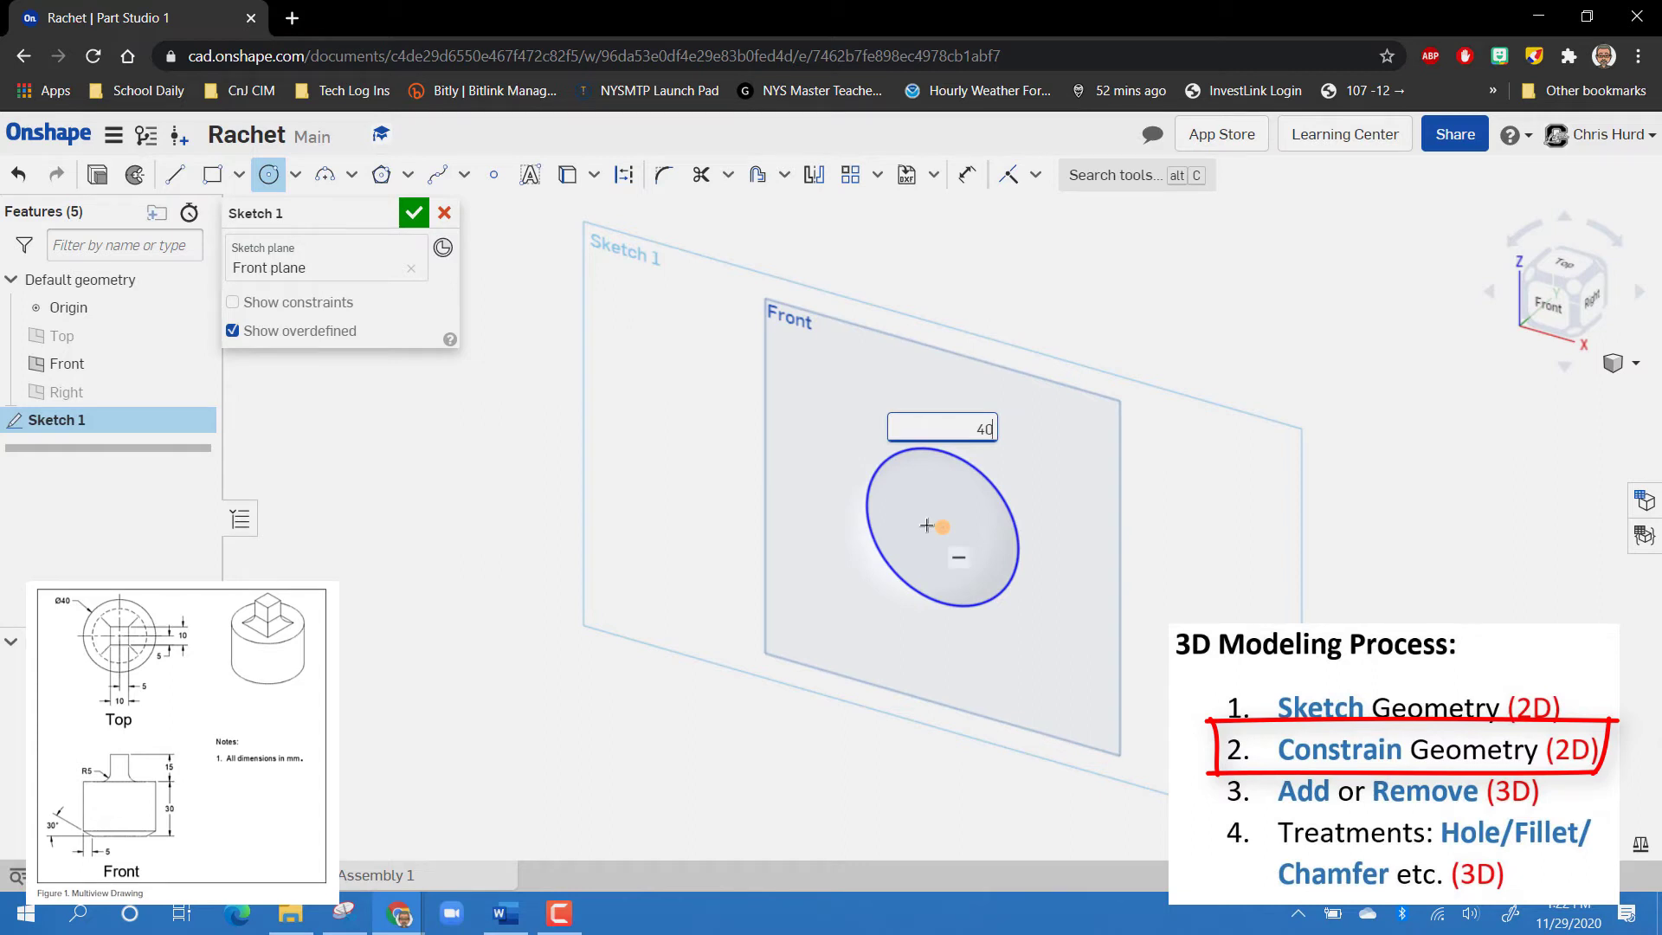
pyautogui.press('Return')
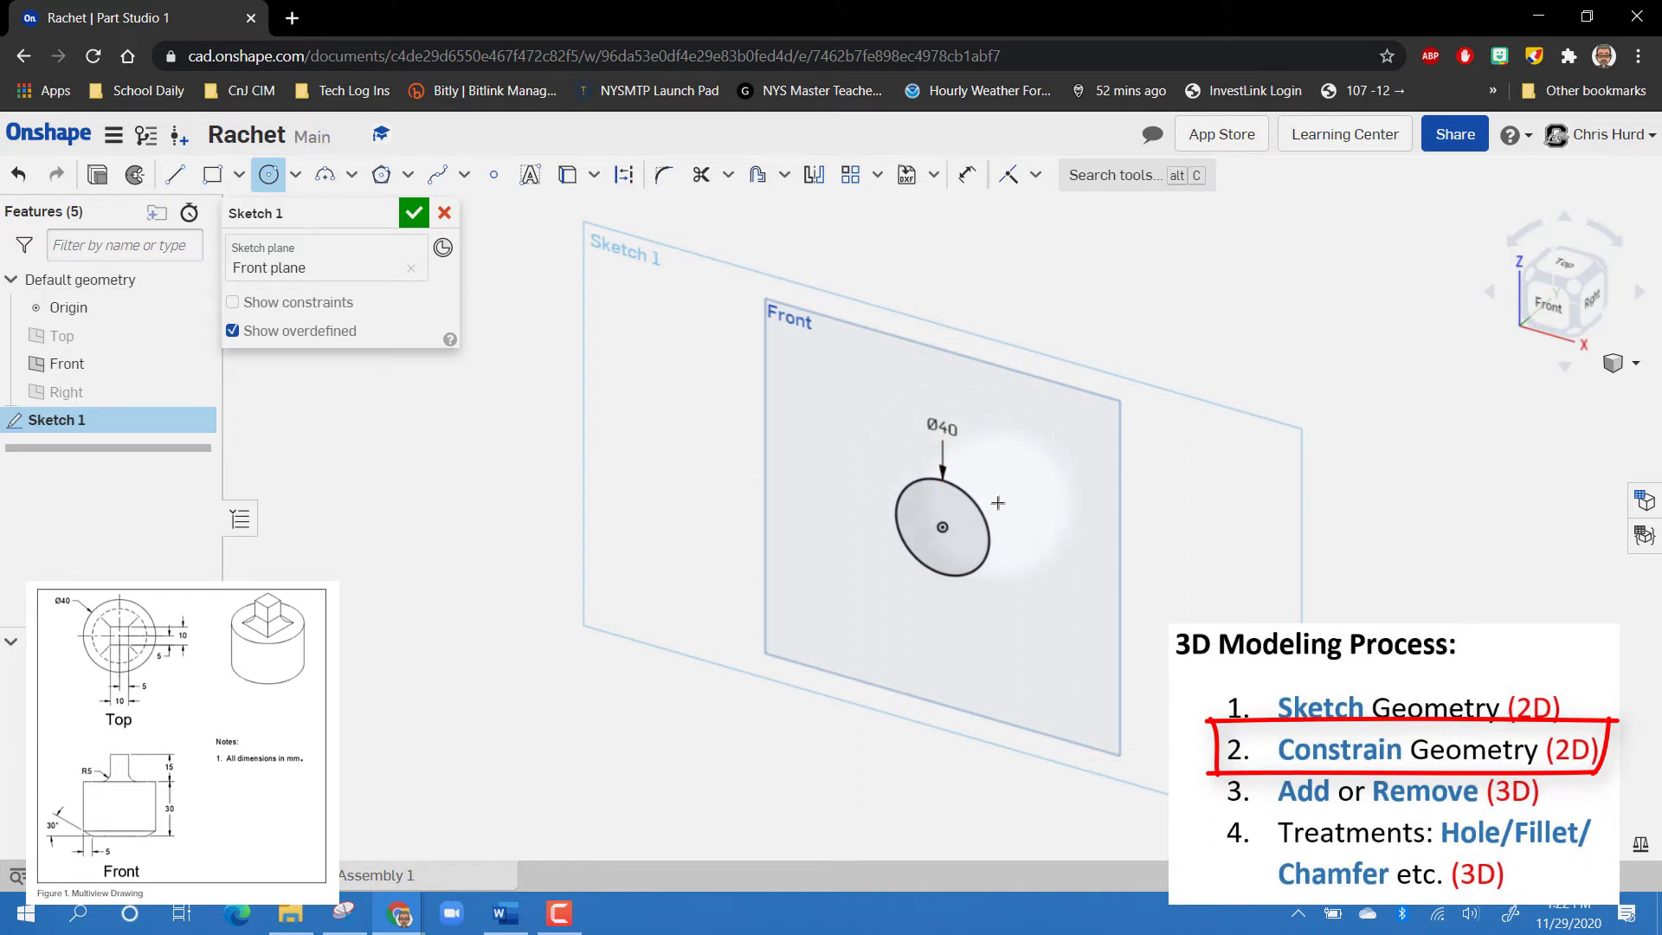
pyautogui.click(413, 214)
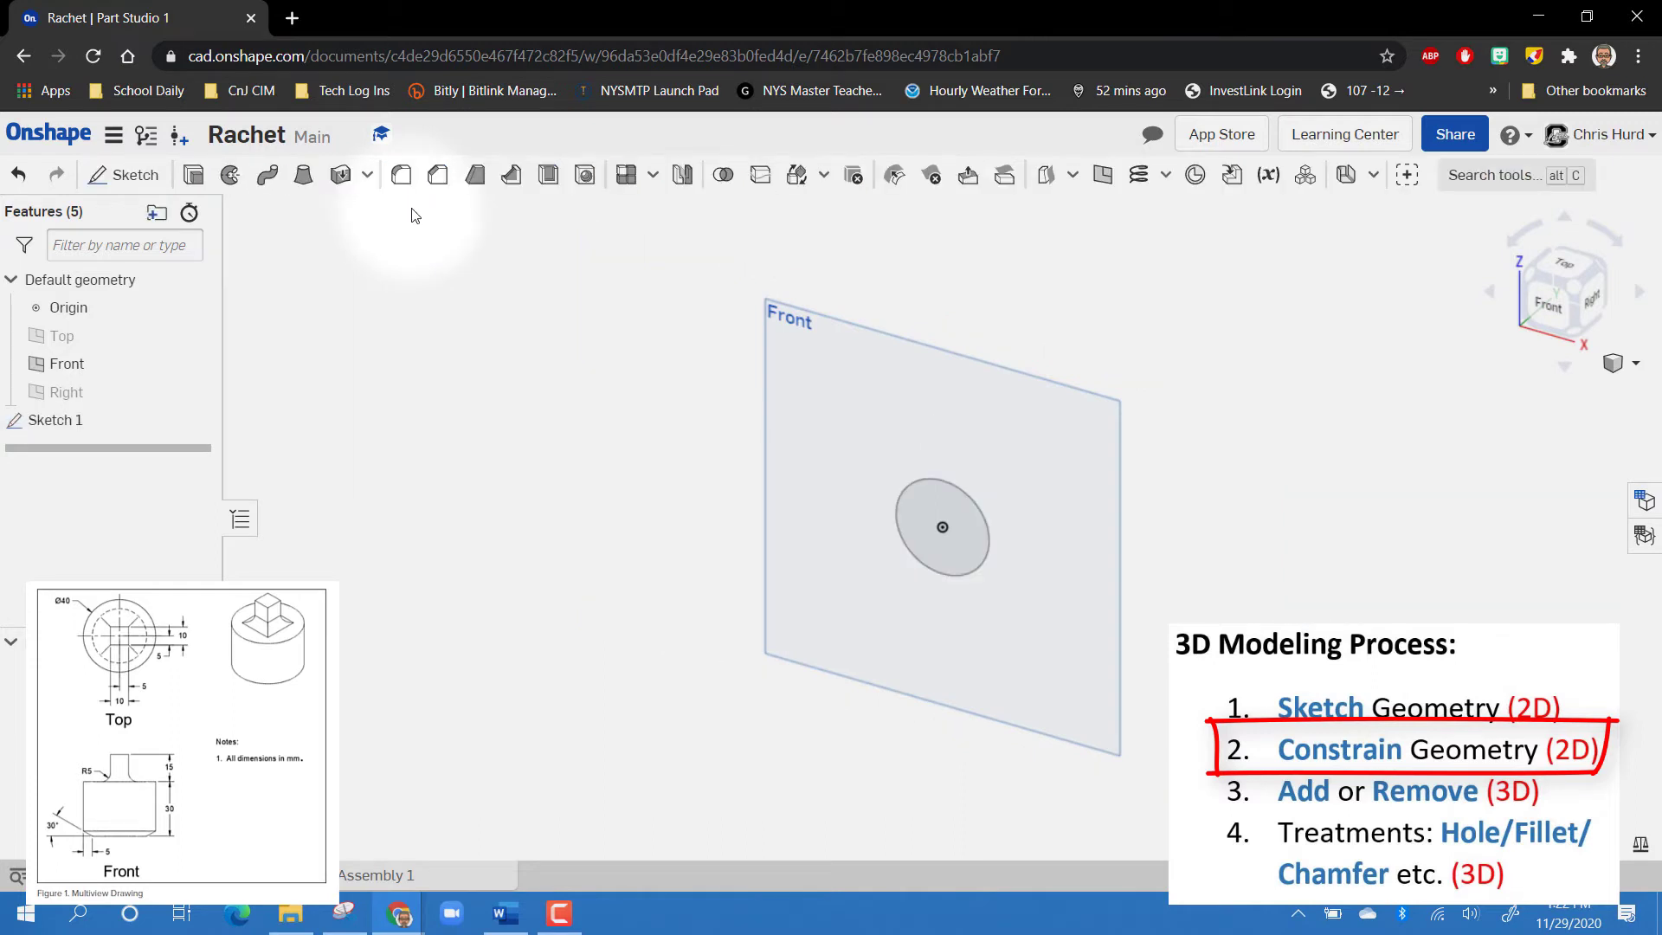
# Step: Extrude the circle forward from the Front plane as a new solid with a blind depth of 30 mm
pyautogui.click(196, 179)
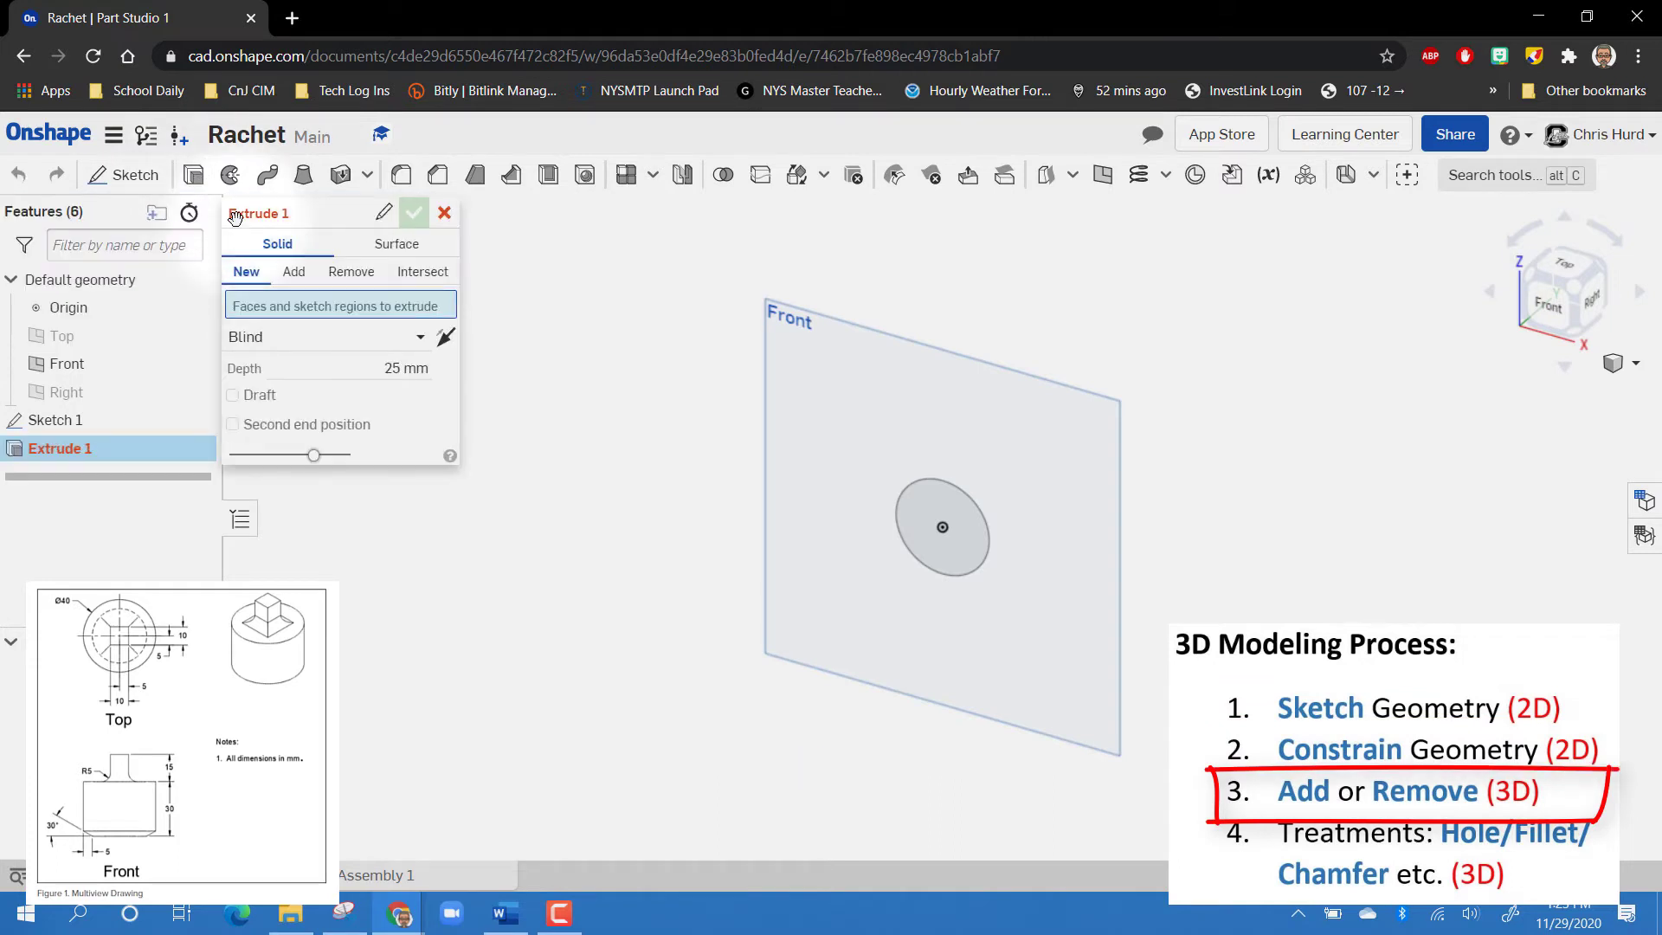
pyautogui.click(950, 509)
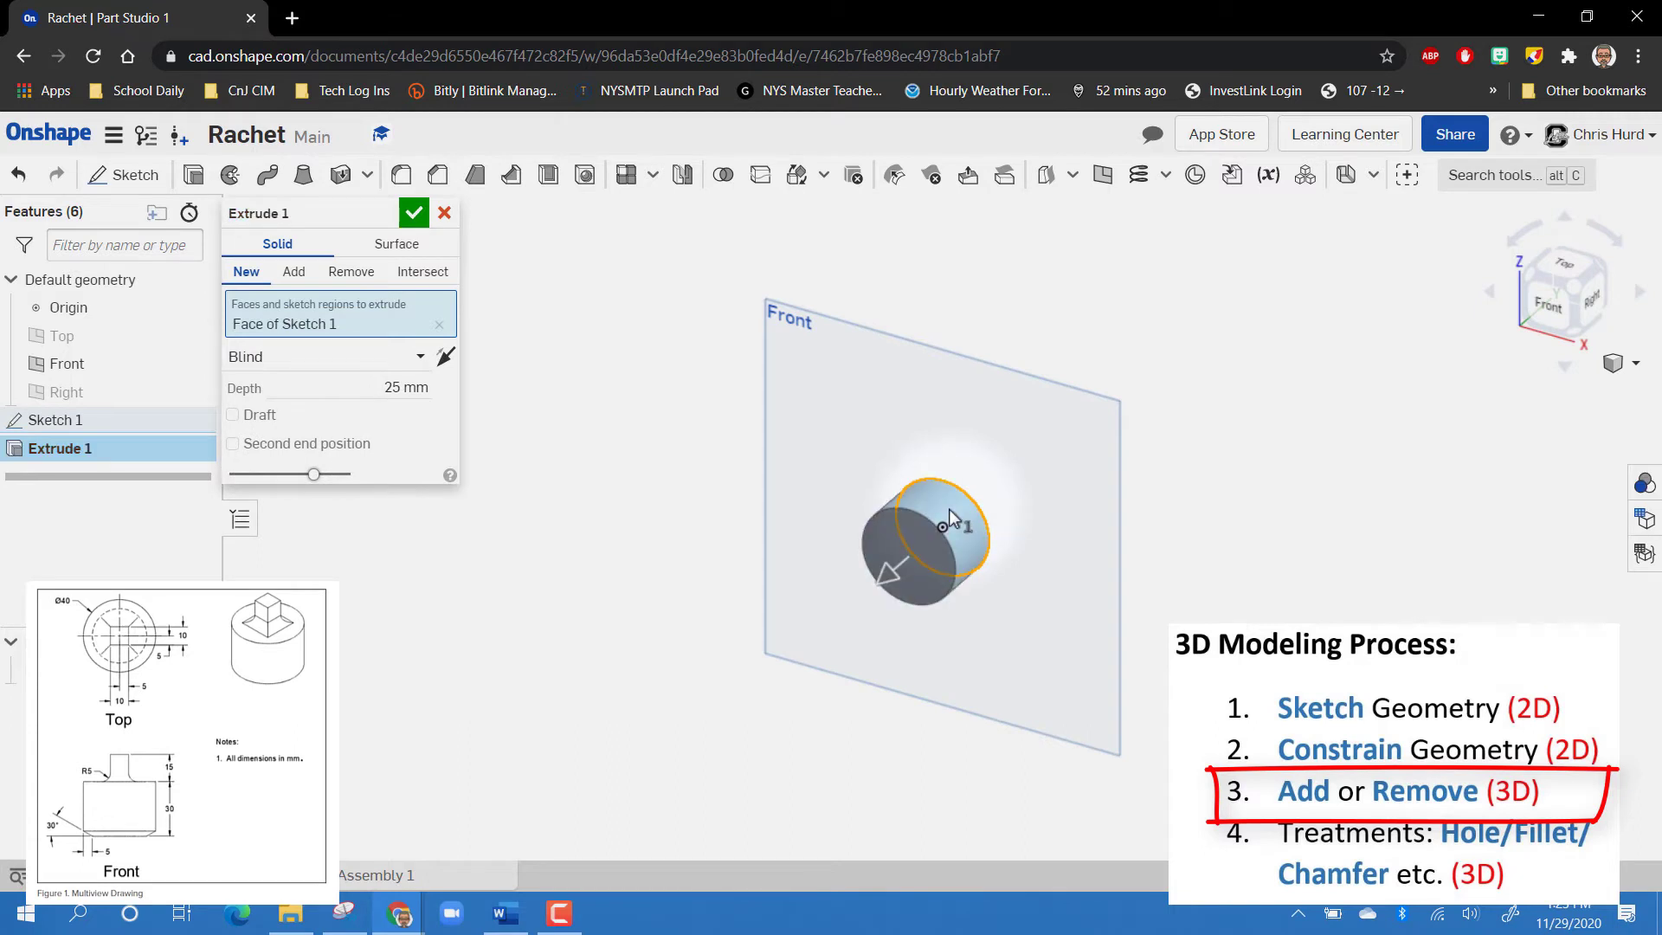
pyautogui.moveTo(885, 573)
pyautogui.mouseDown()
pyautogui.moveTo(844, 615)
pyautogui.moveTo(980, 481)
pyautogui.mouseUp()
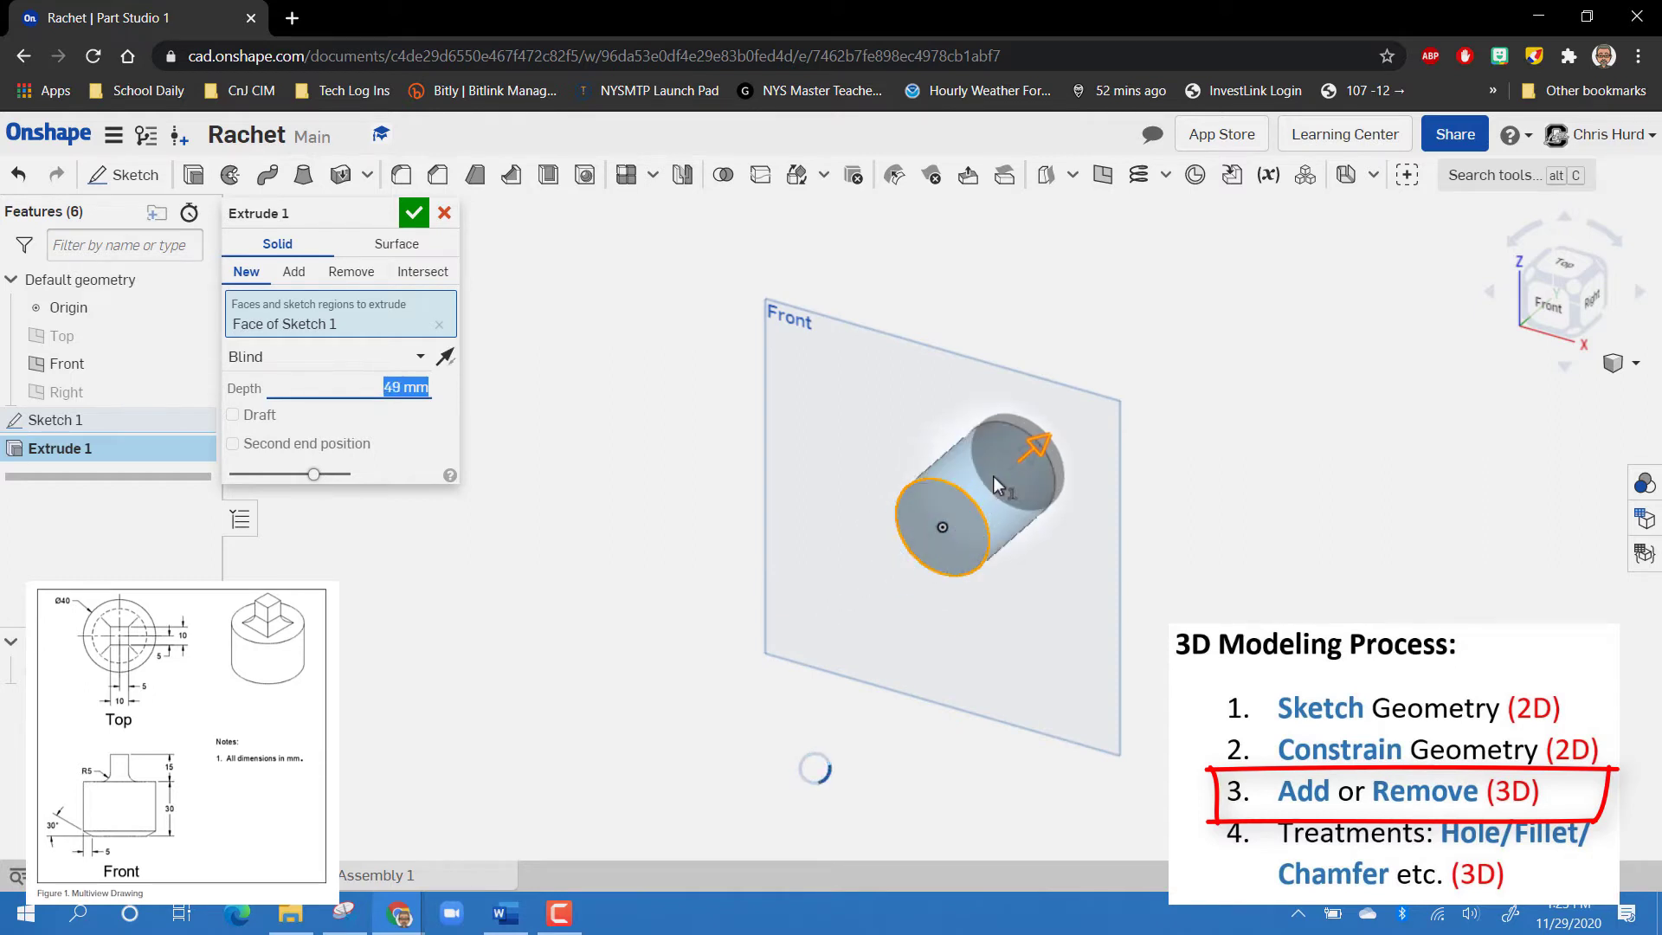
pyautogui.moveTo(922, 535); pyautogui.dragTo(866, 573)
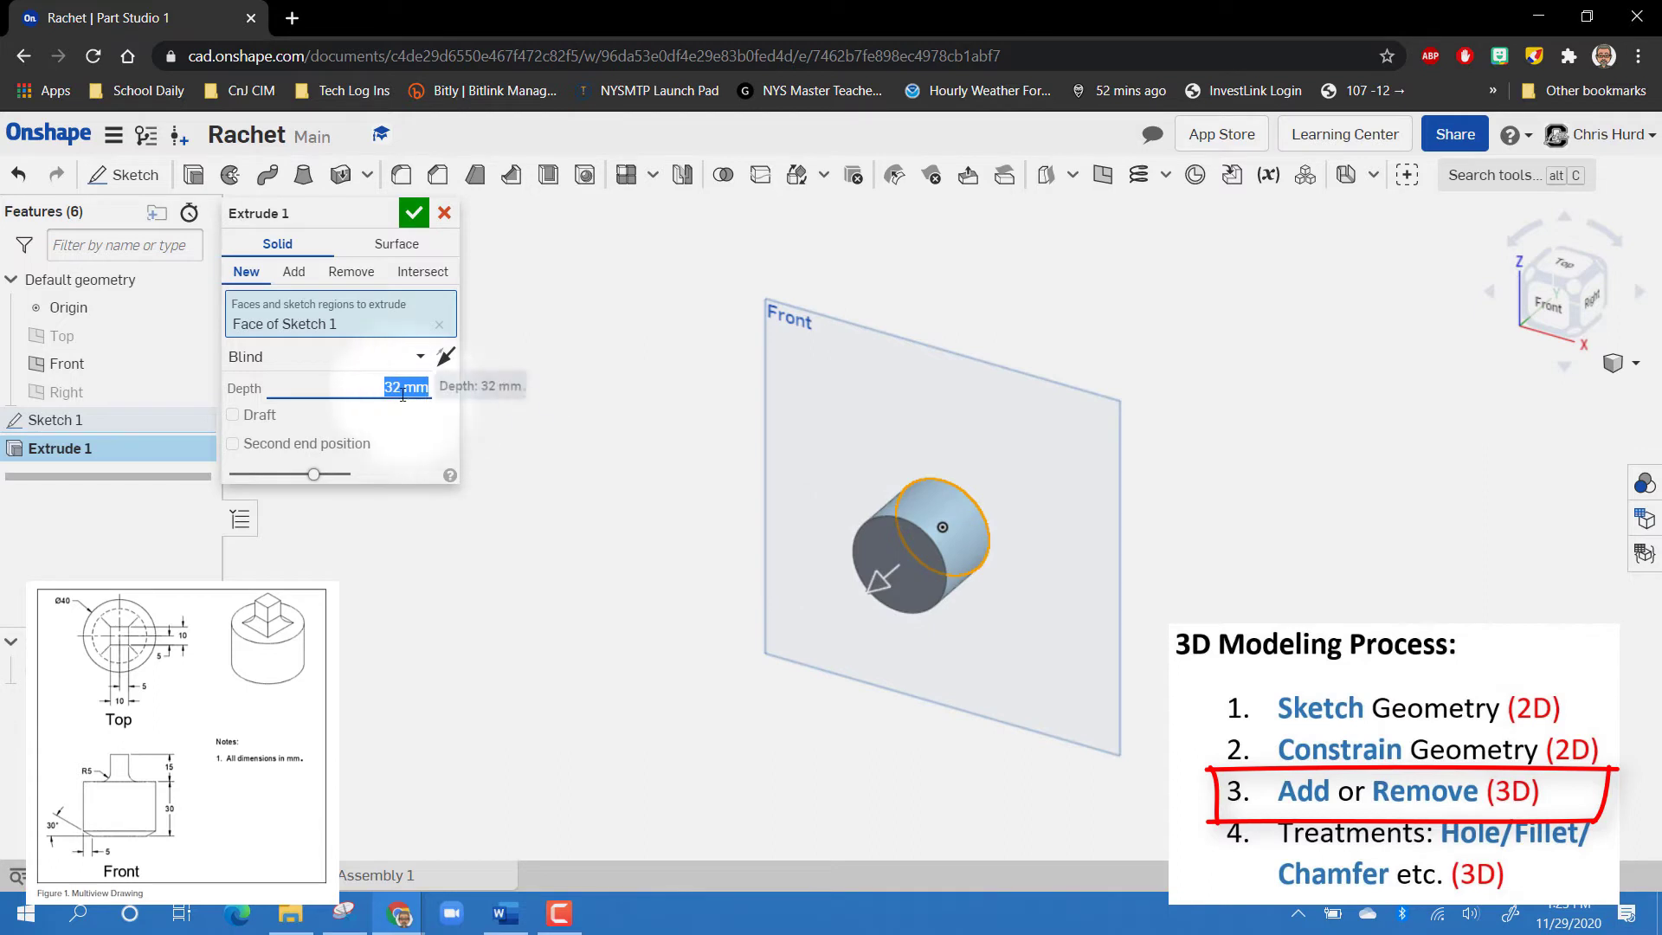
pyautogui.press('Left')
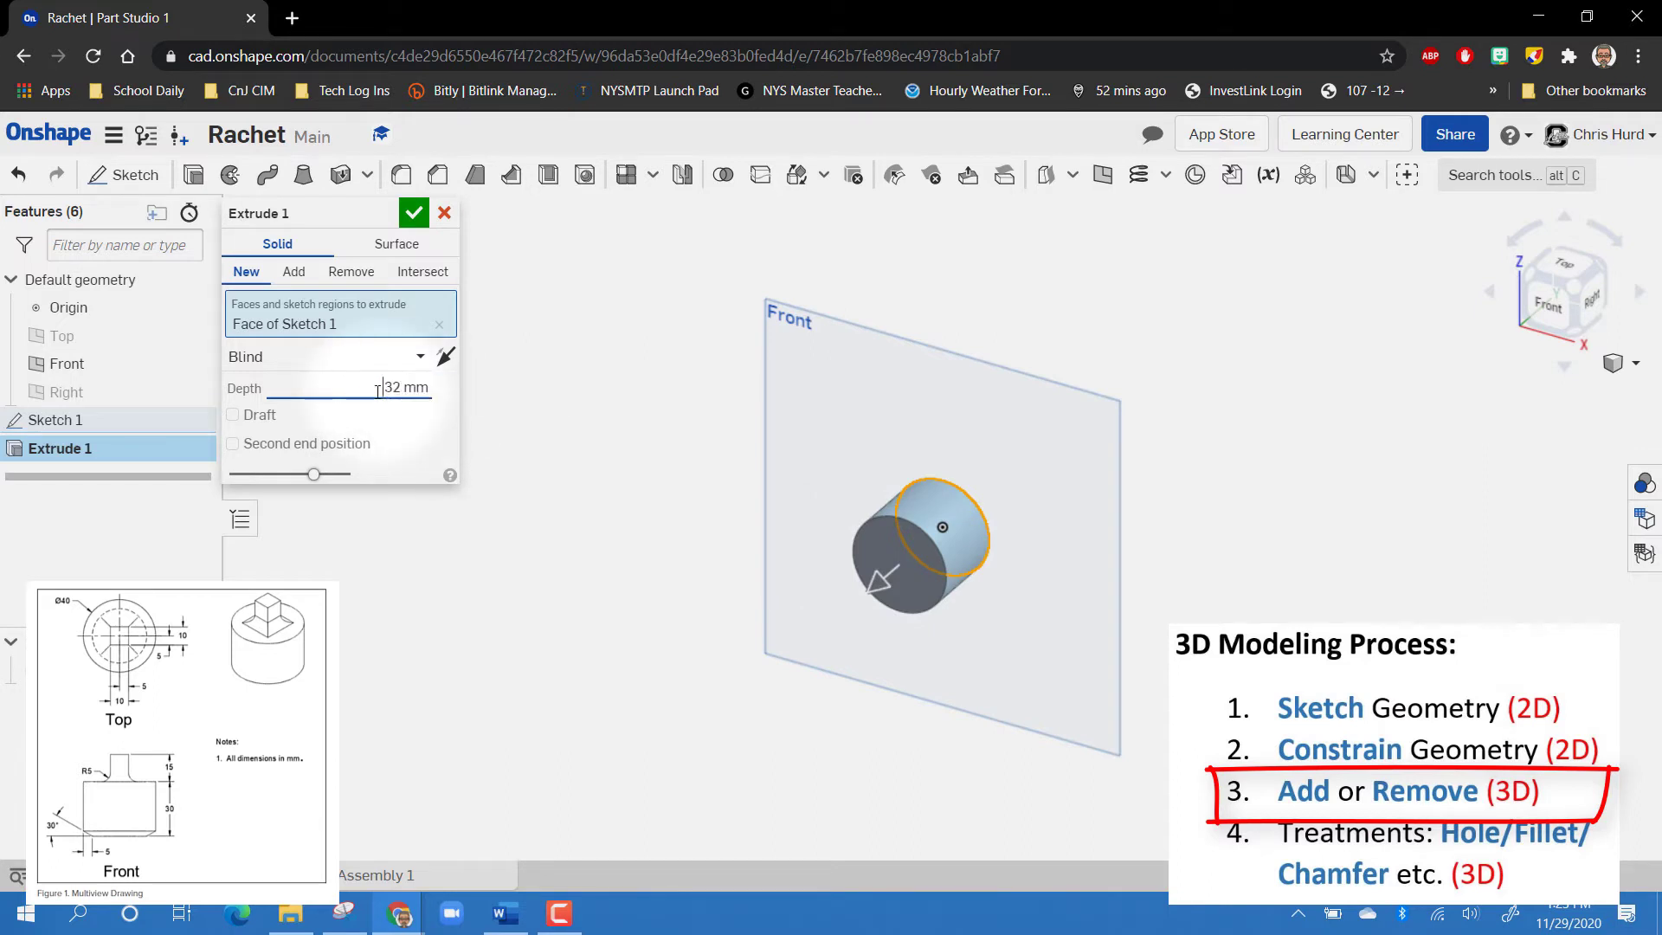
pyautogui.tripleClick(419, 389)
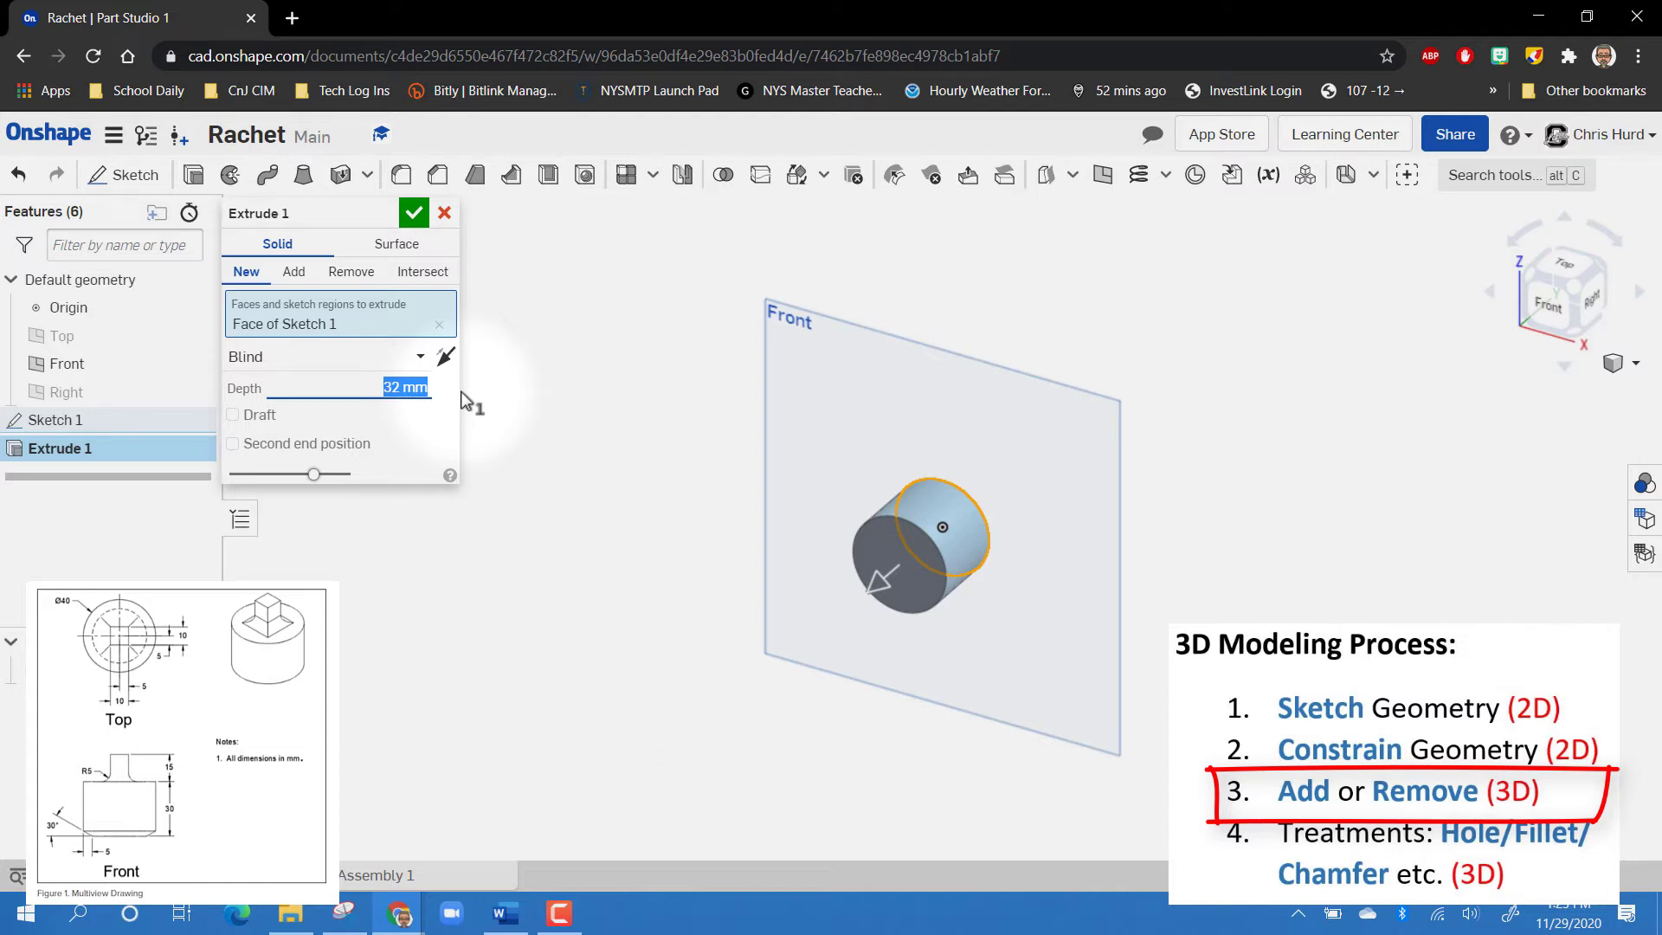
pyautogui.write('30')
pyautogui.press('Return')
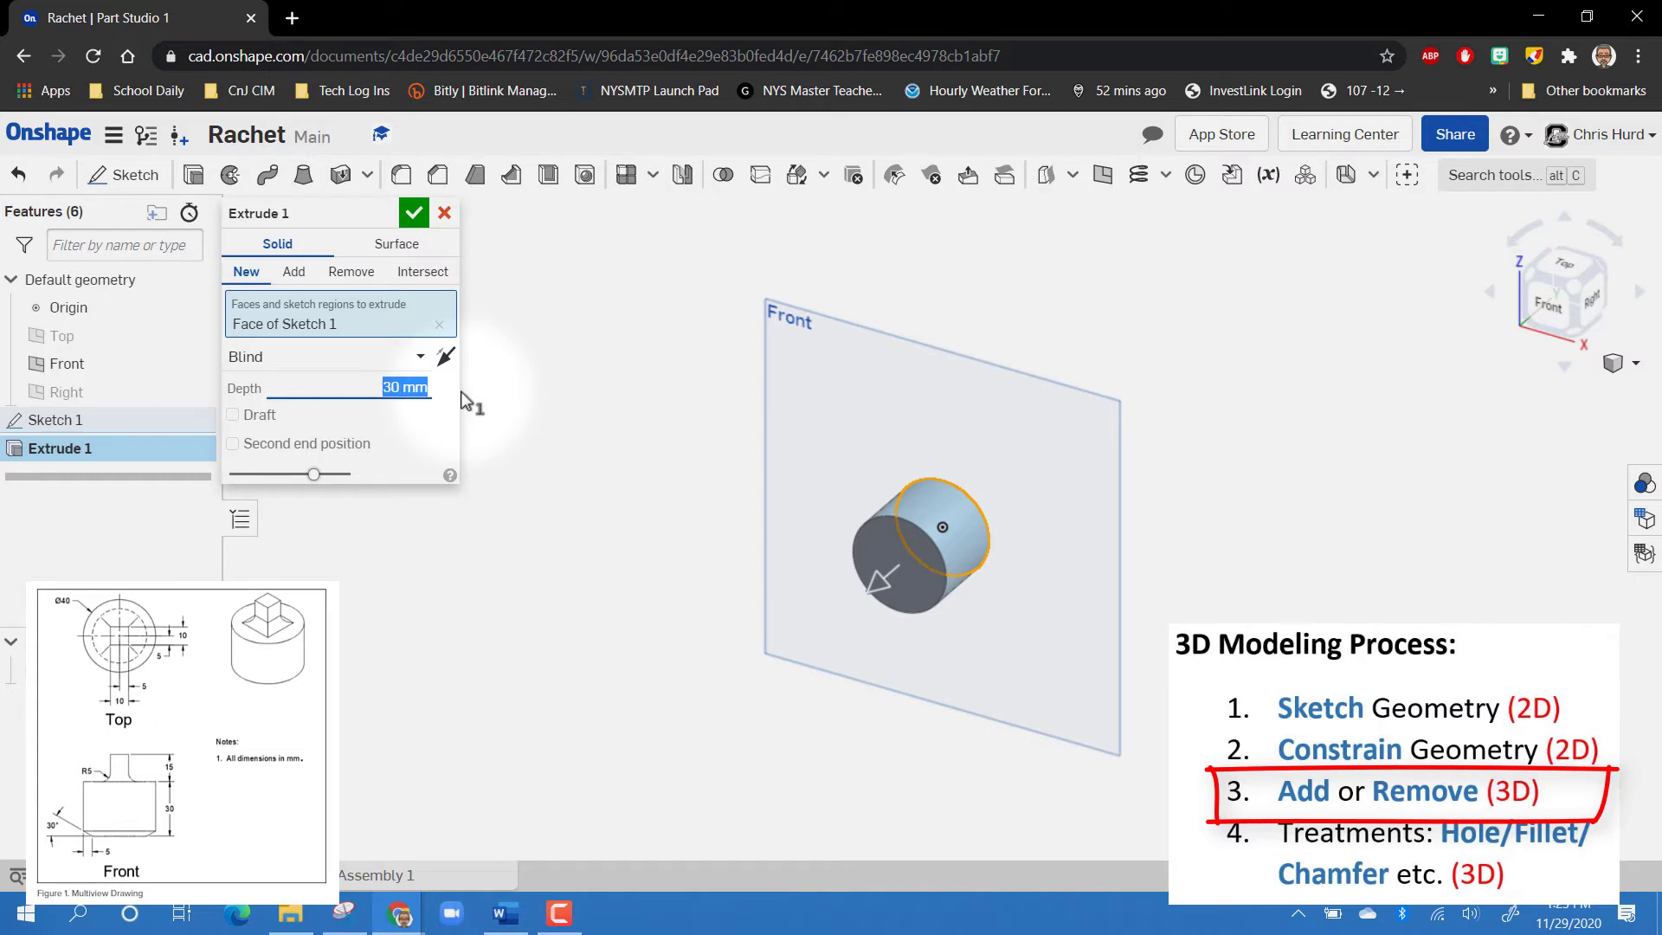
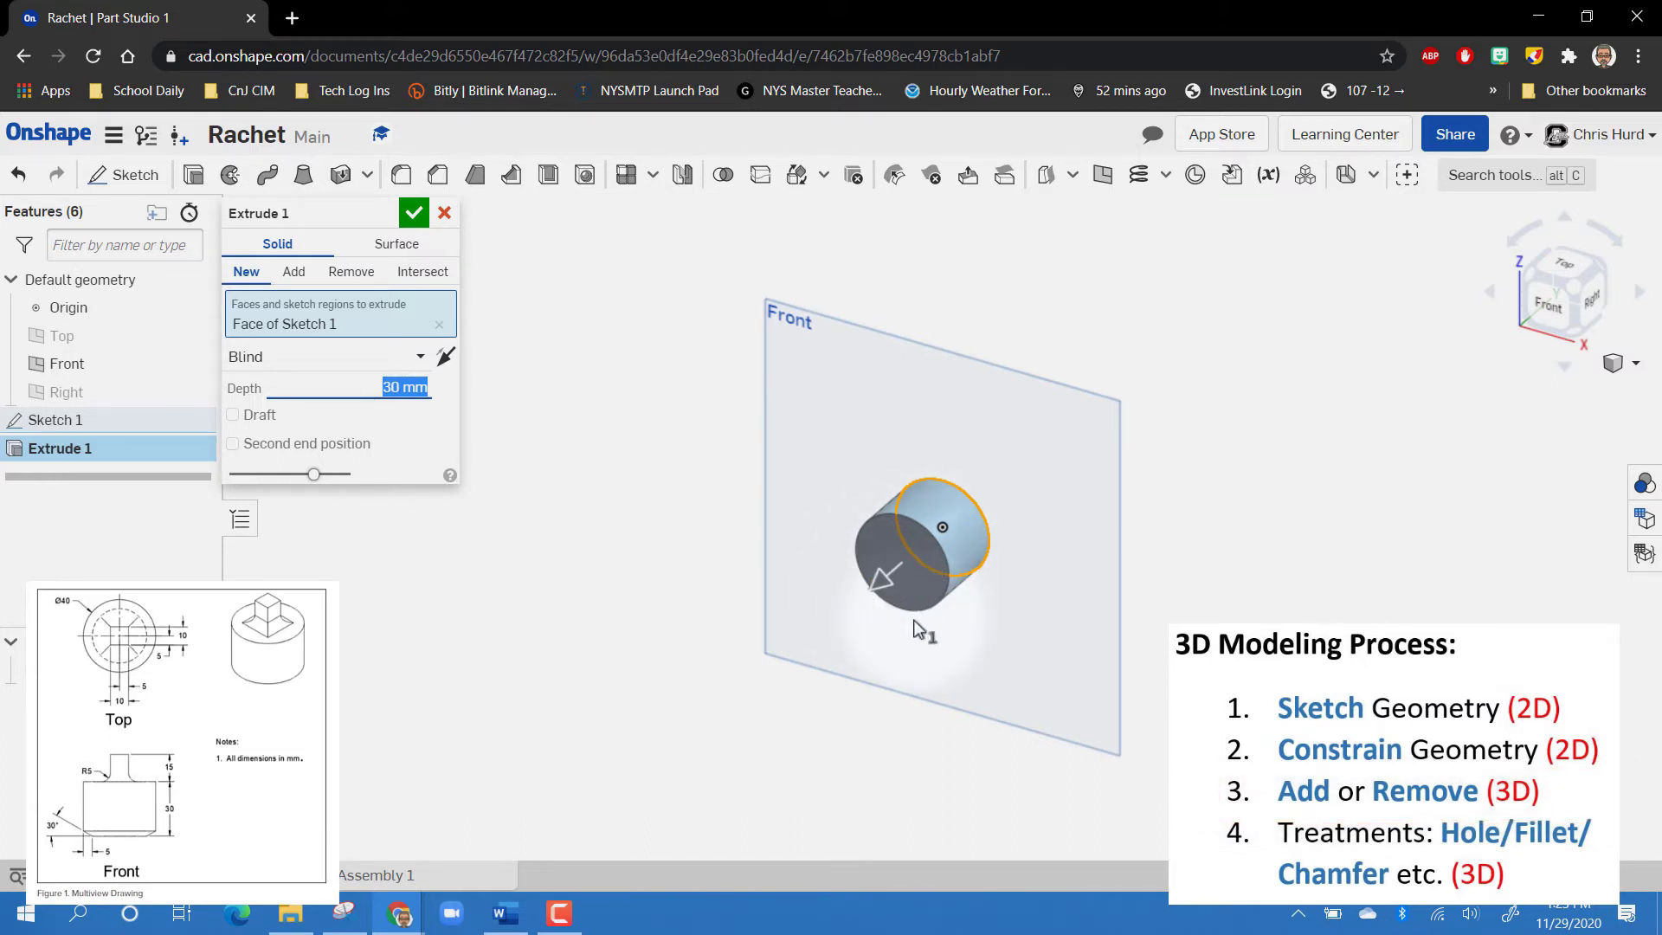
pyautogui.click(414, 212)
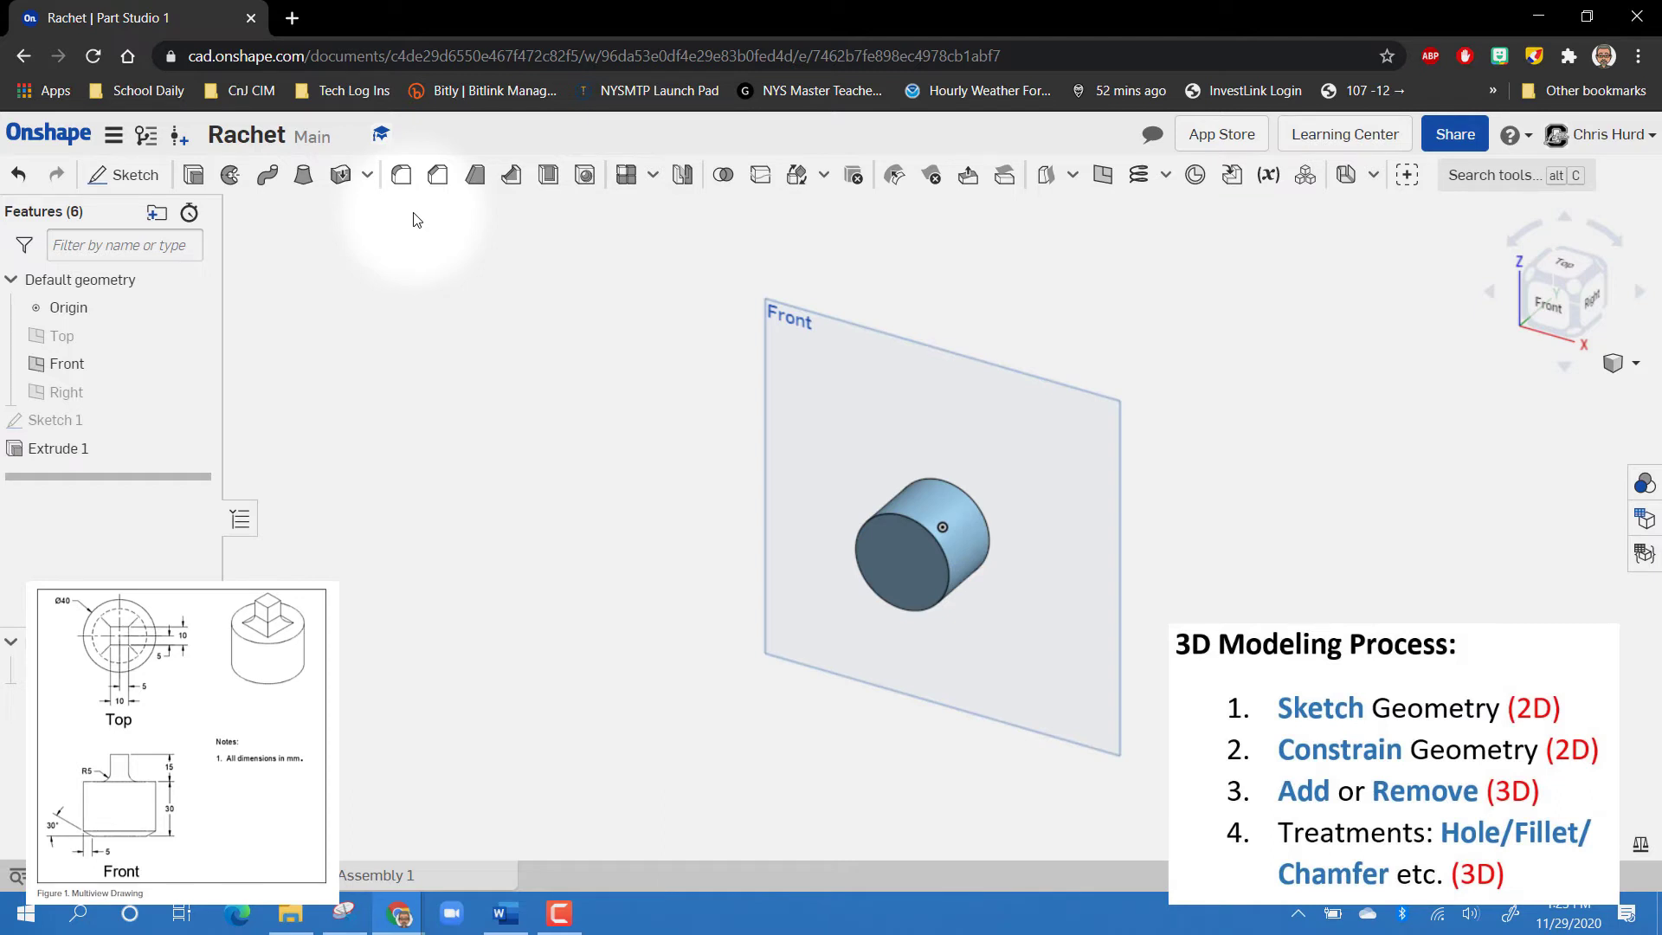
# Step: Start a new sketch on the cylinder's front circular end face
pyautogui.click(121, 179)
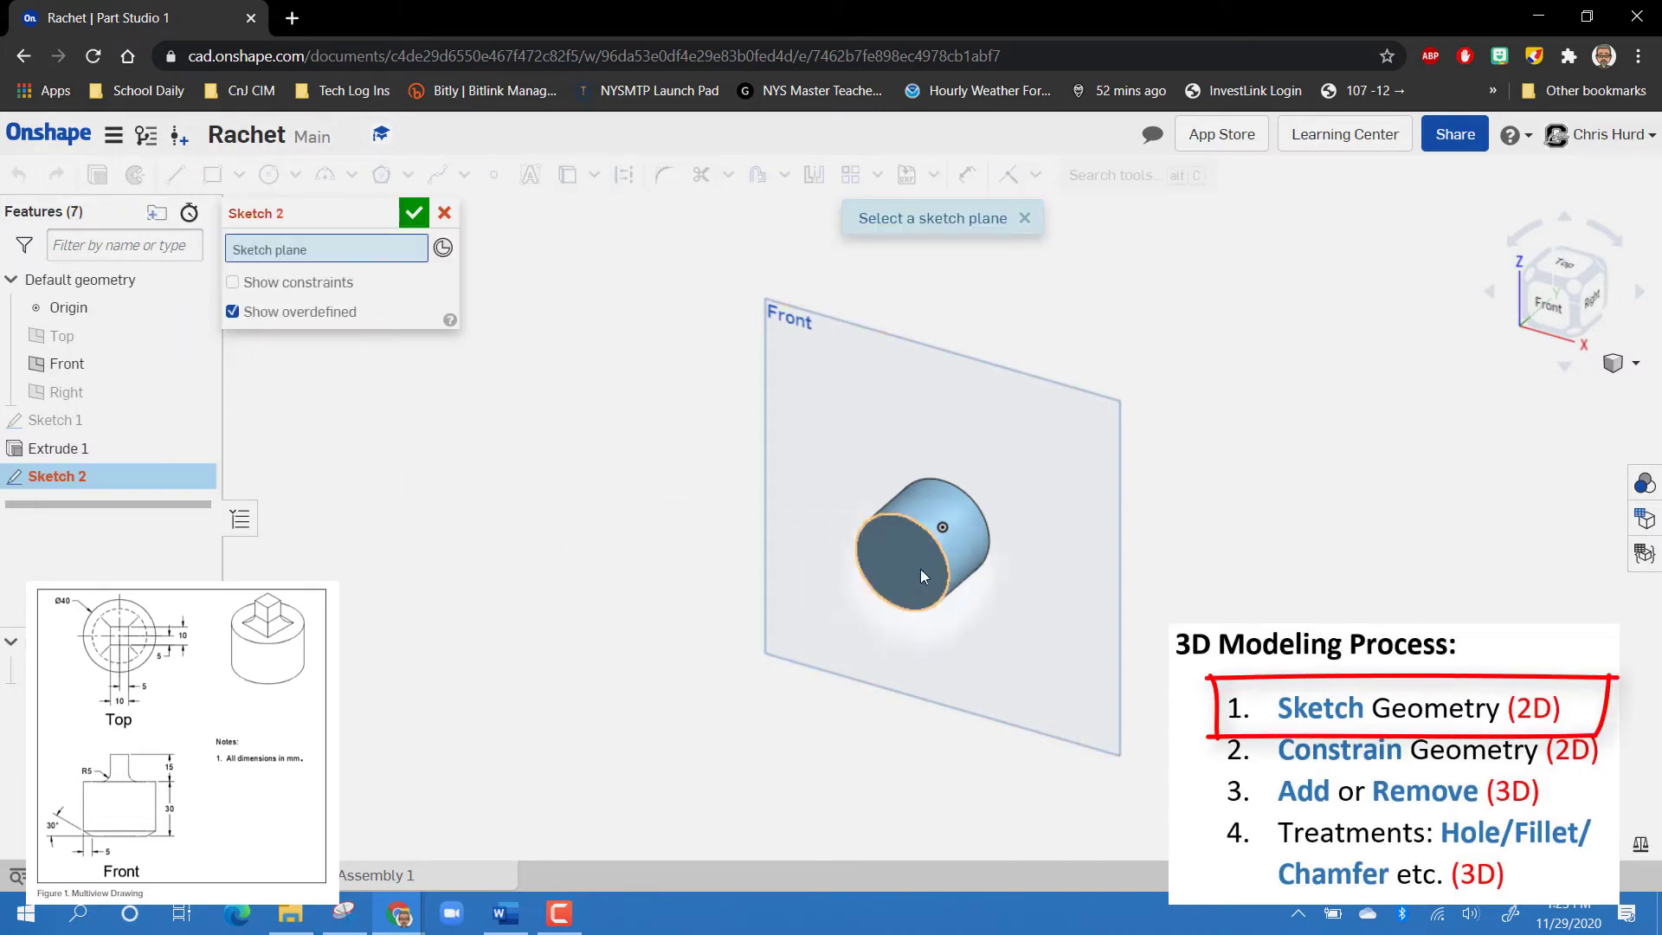
pyautogui.scroll(-2, 921, 564)
pyautogui.scroll(5, 921, 564)
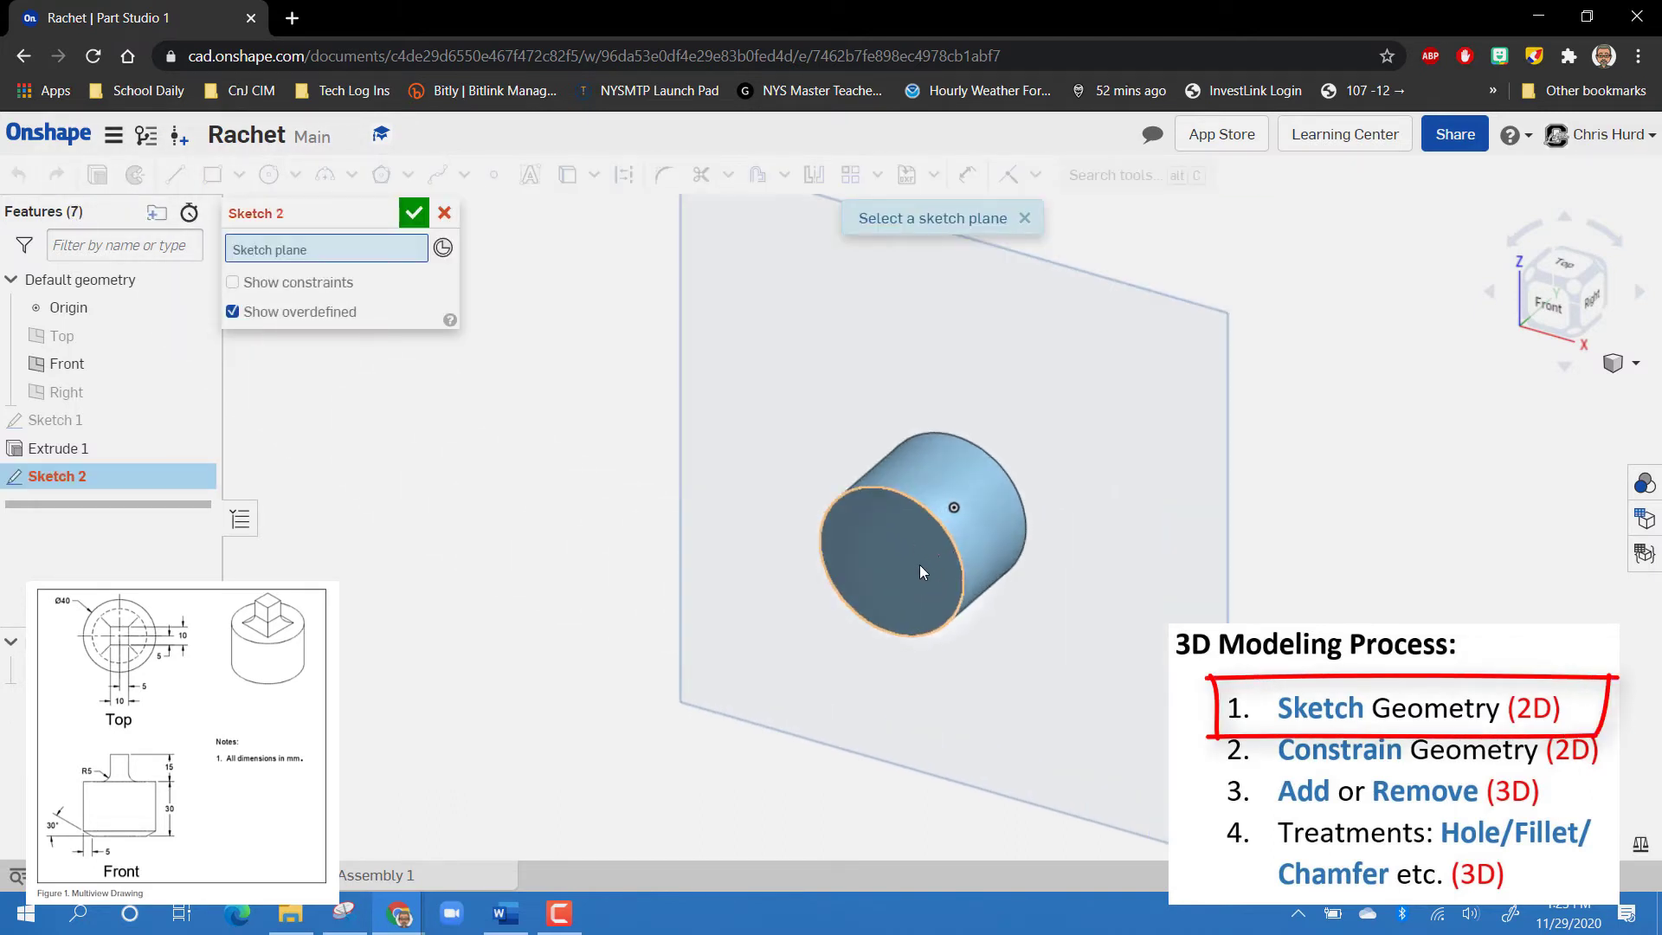
pyautogui.click(871, 528)
pyautogui.click(705, 666)
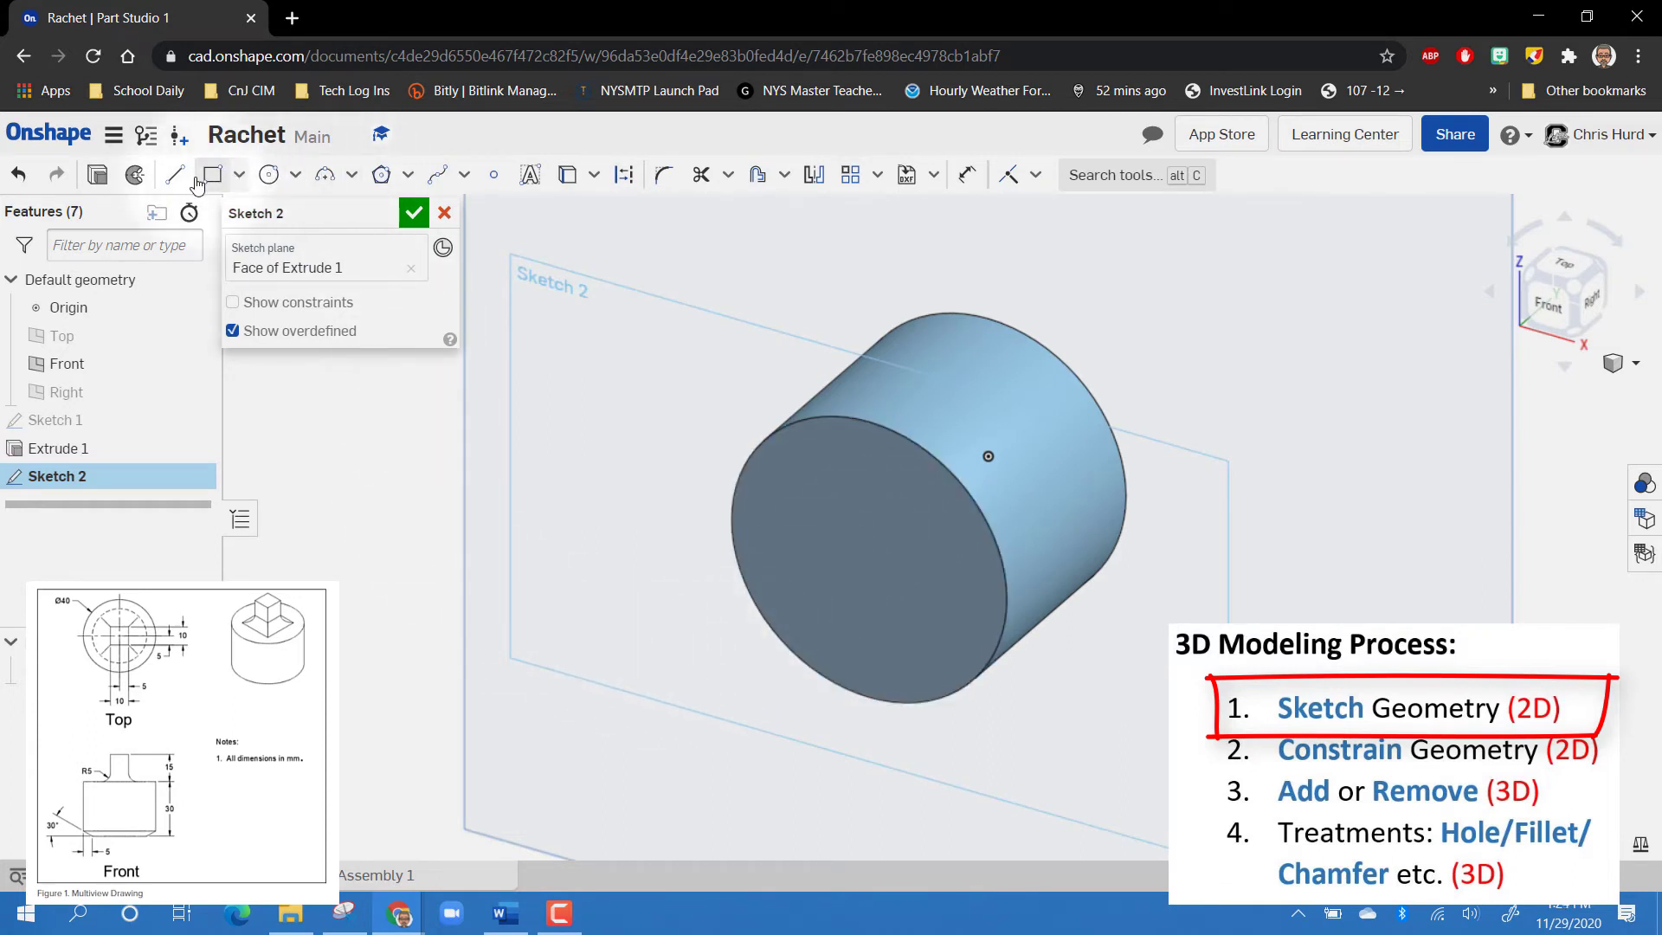
# Step: Sketch a center point rectangle about 12 mm wide, centred on the cylinder's circular end face
pyautogui.click(239, 178)
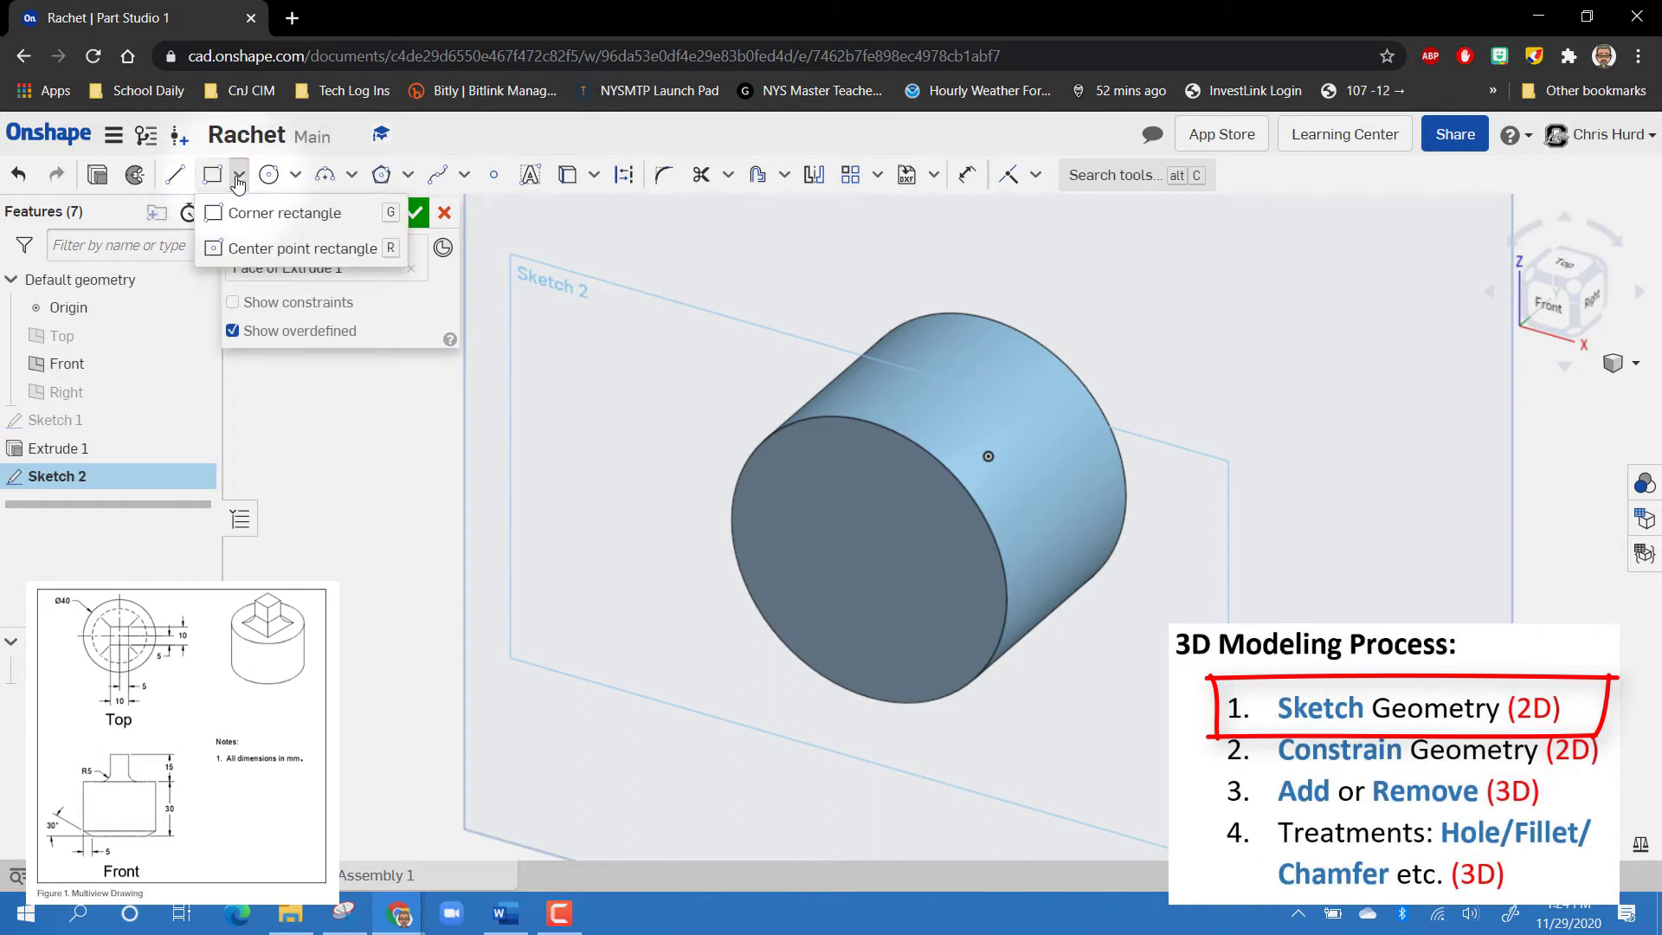
pyautogui.click(277, 251)
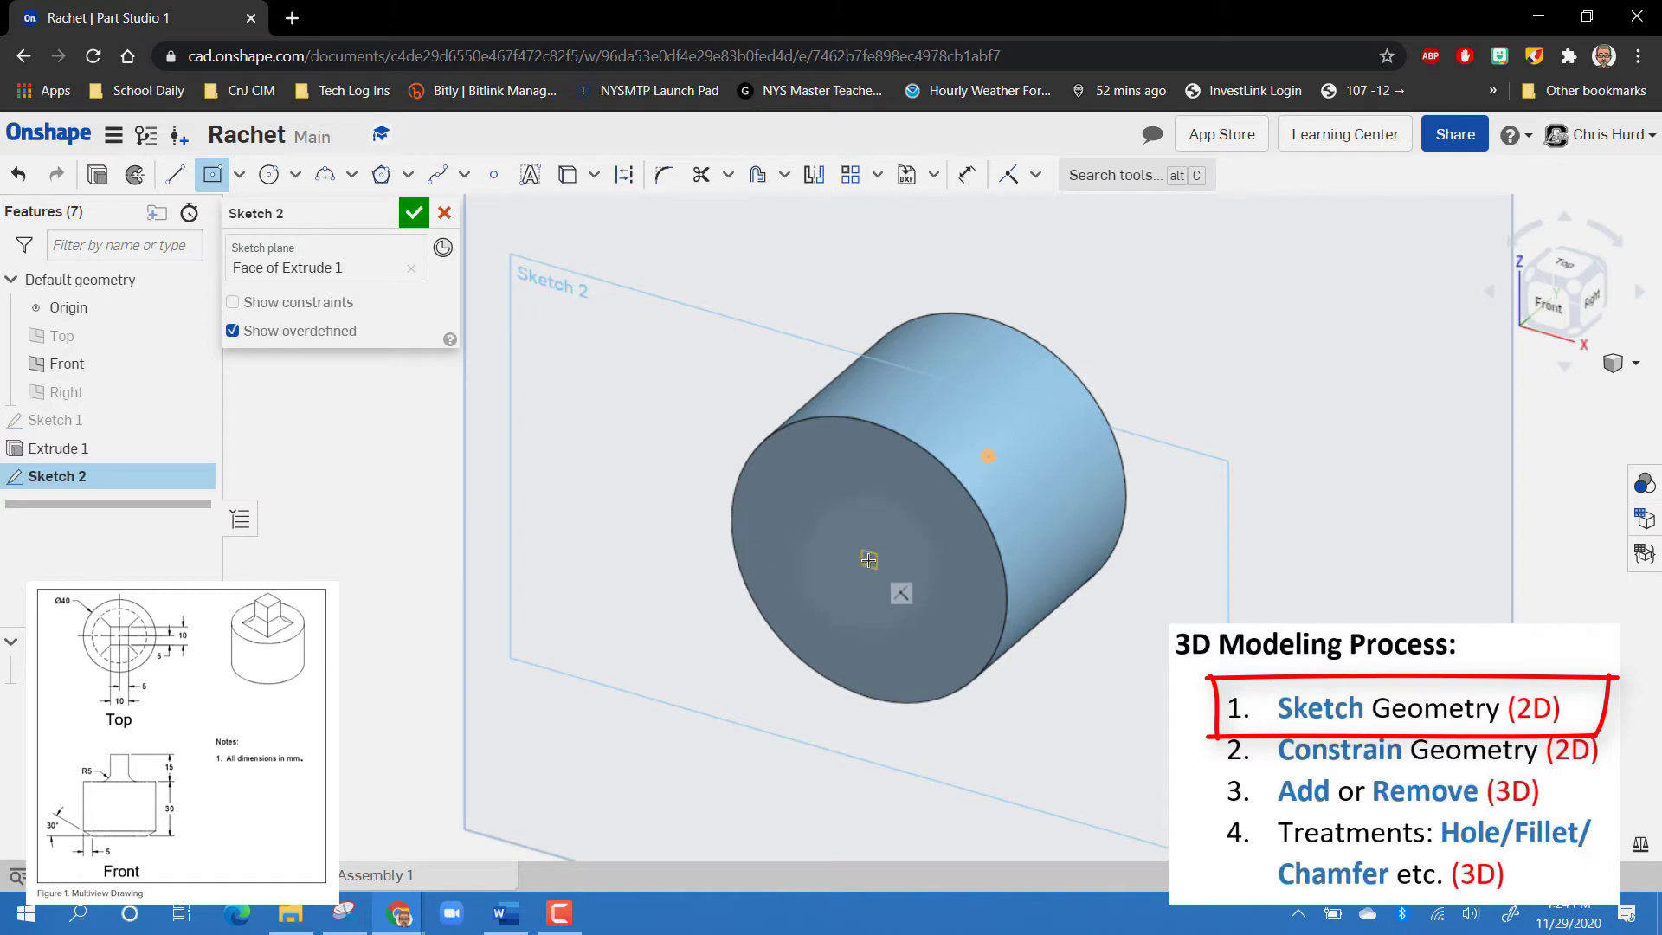
pyautogui.scroll(3, 868, 559)
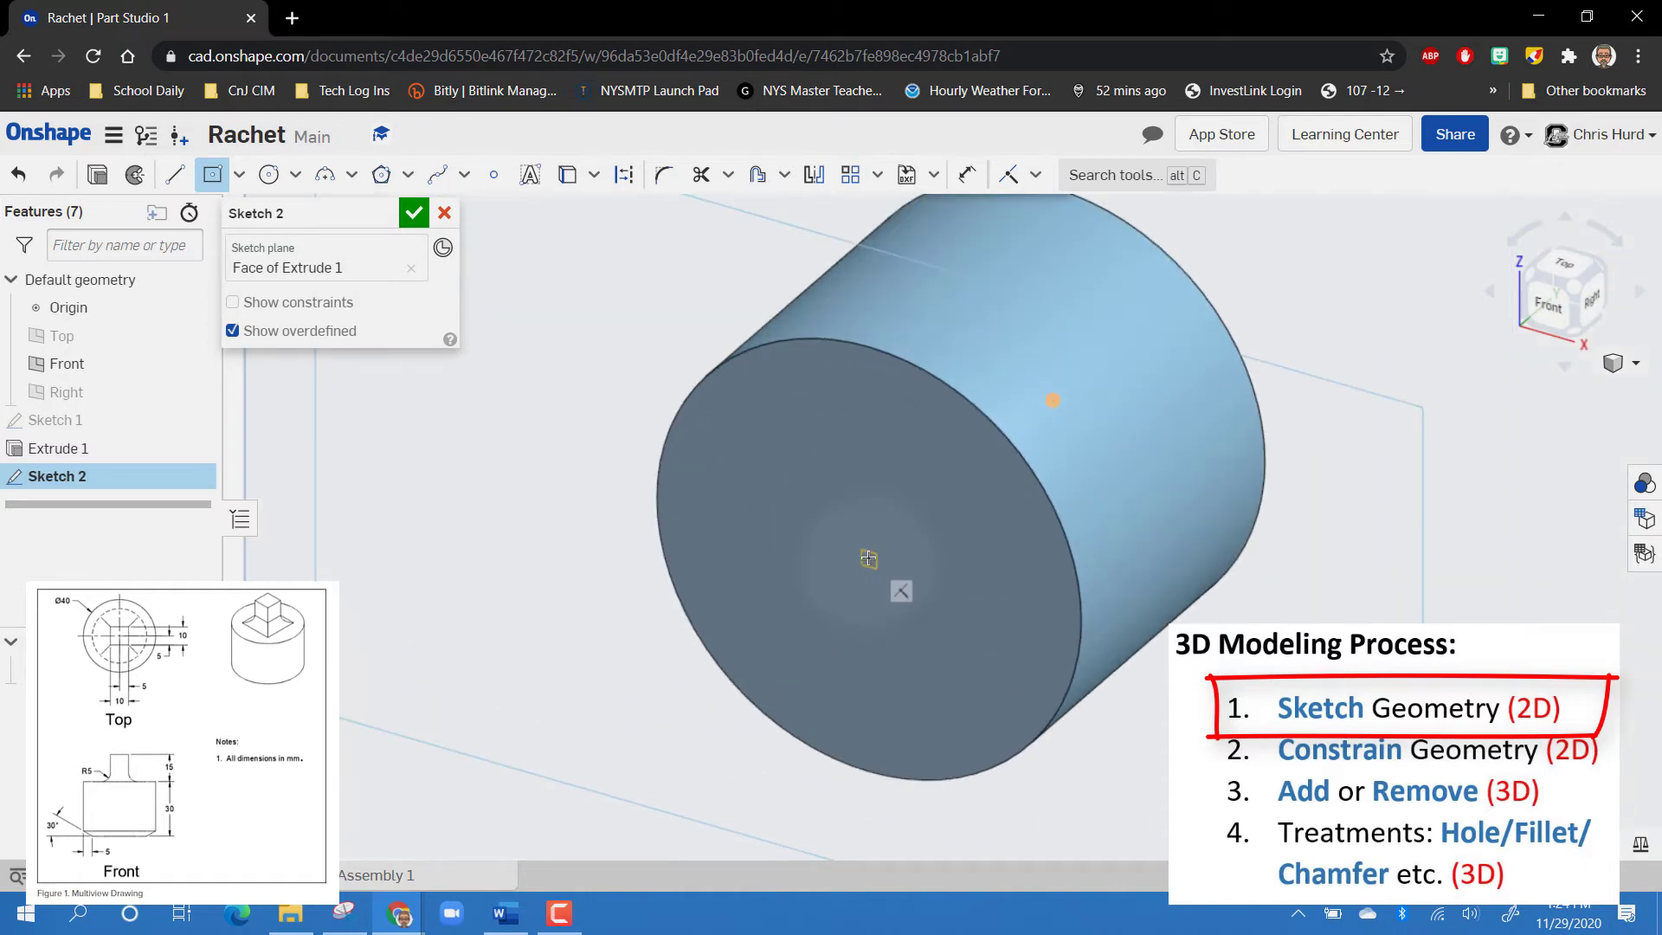
pyautogui.click(868, 559)
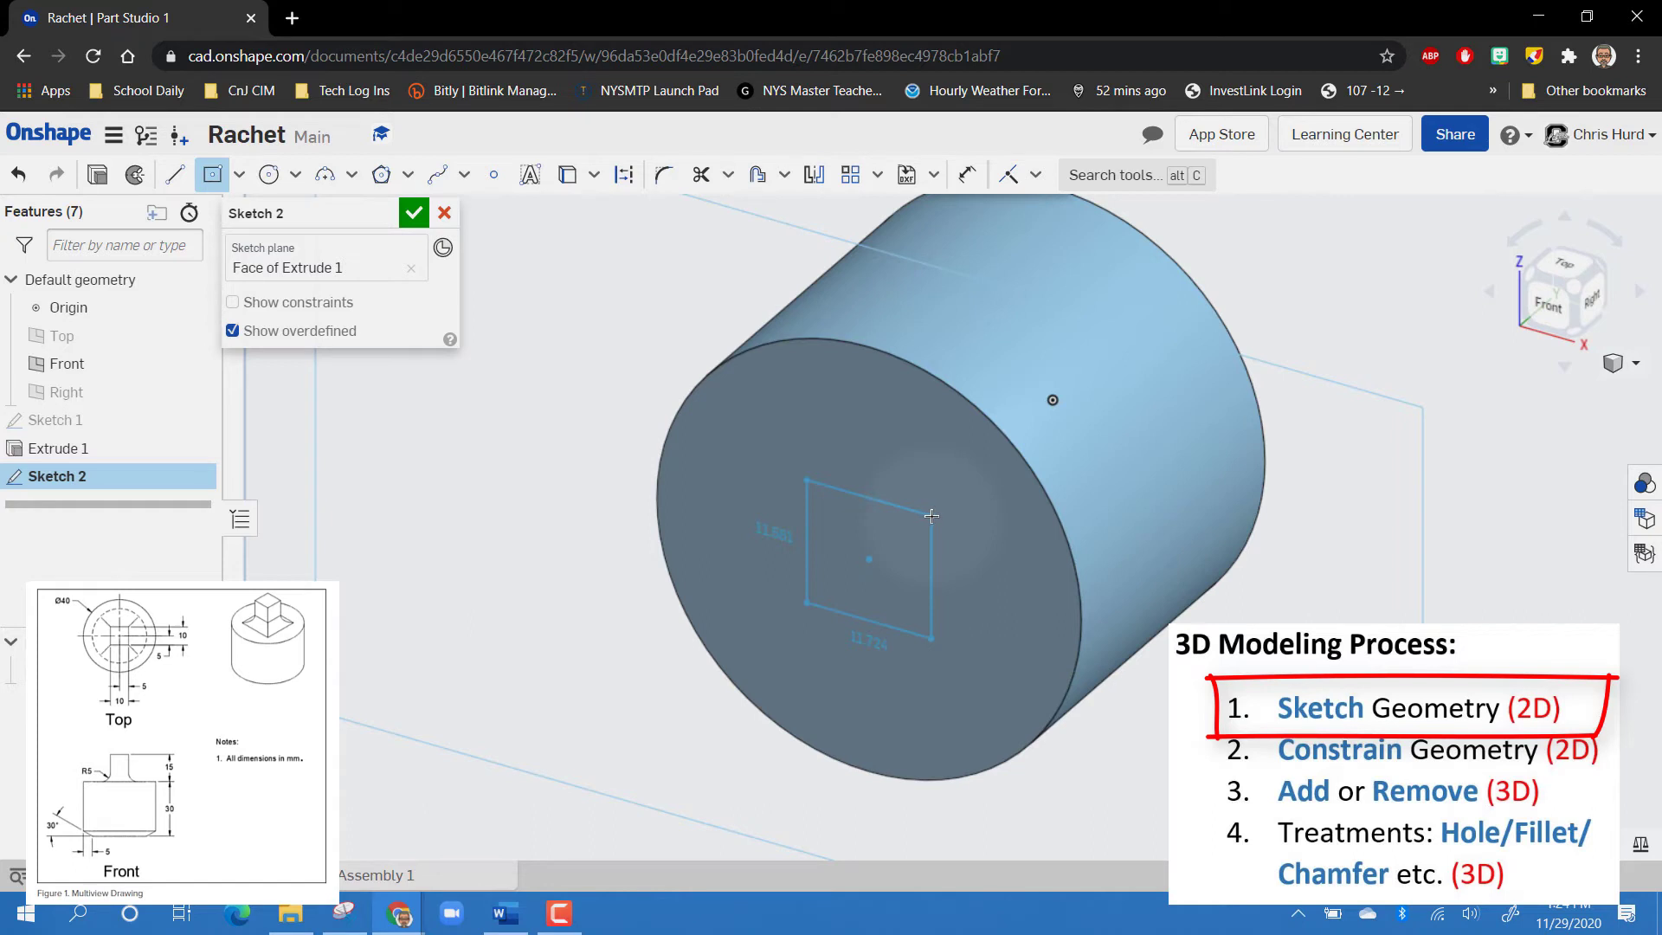
pyautogui.click(932, 516)
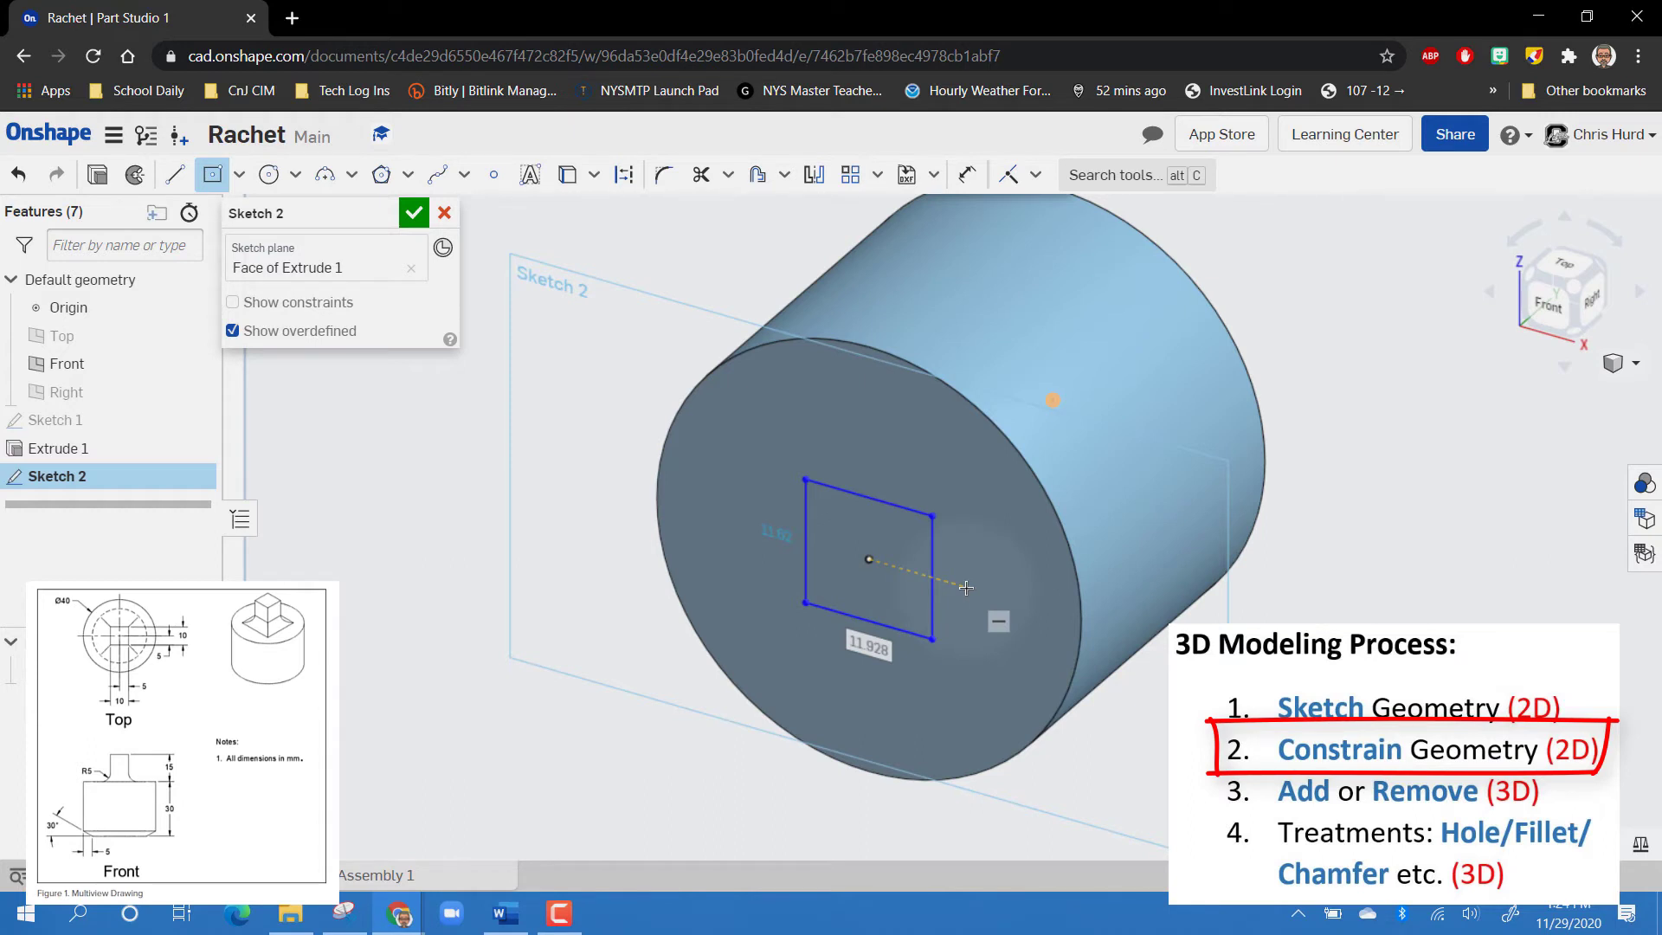
# Step: Set the rectangle's width and height to 10 mm each and finish the sketch
pyautogui.write('10')
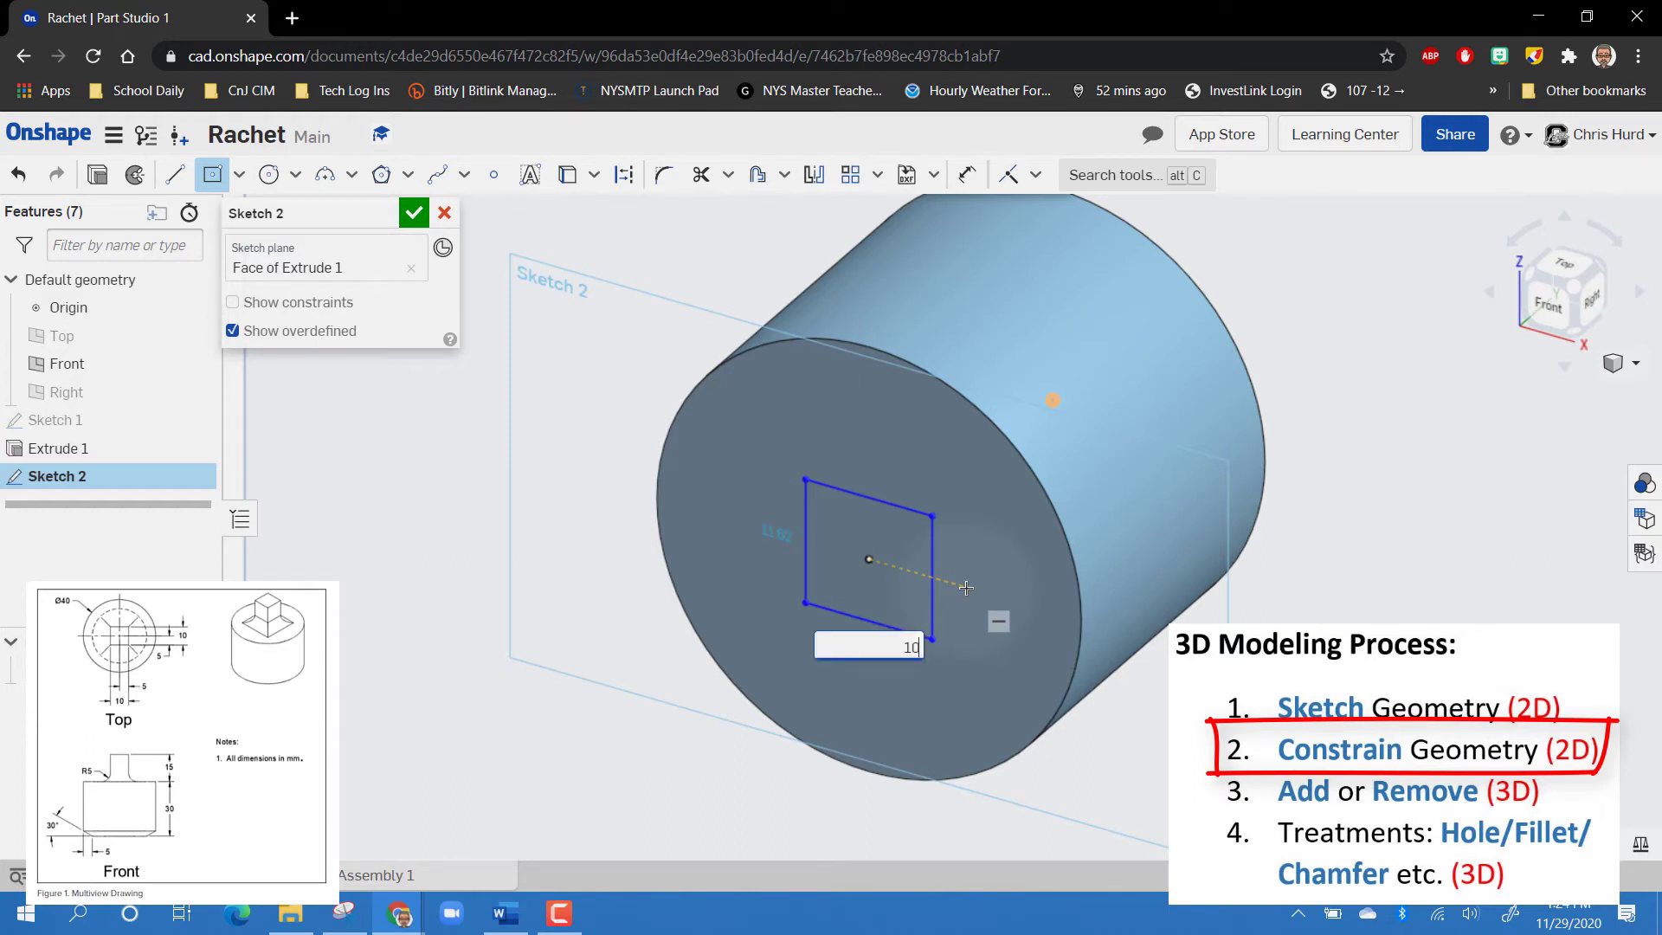
pyautogui.press('Return')
pyautogui.write('10')
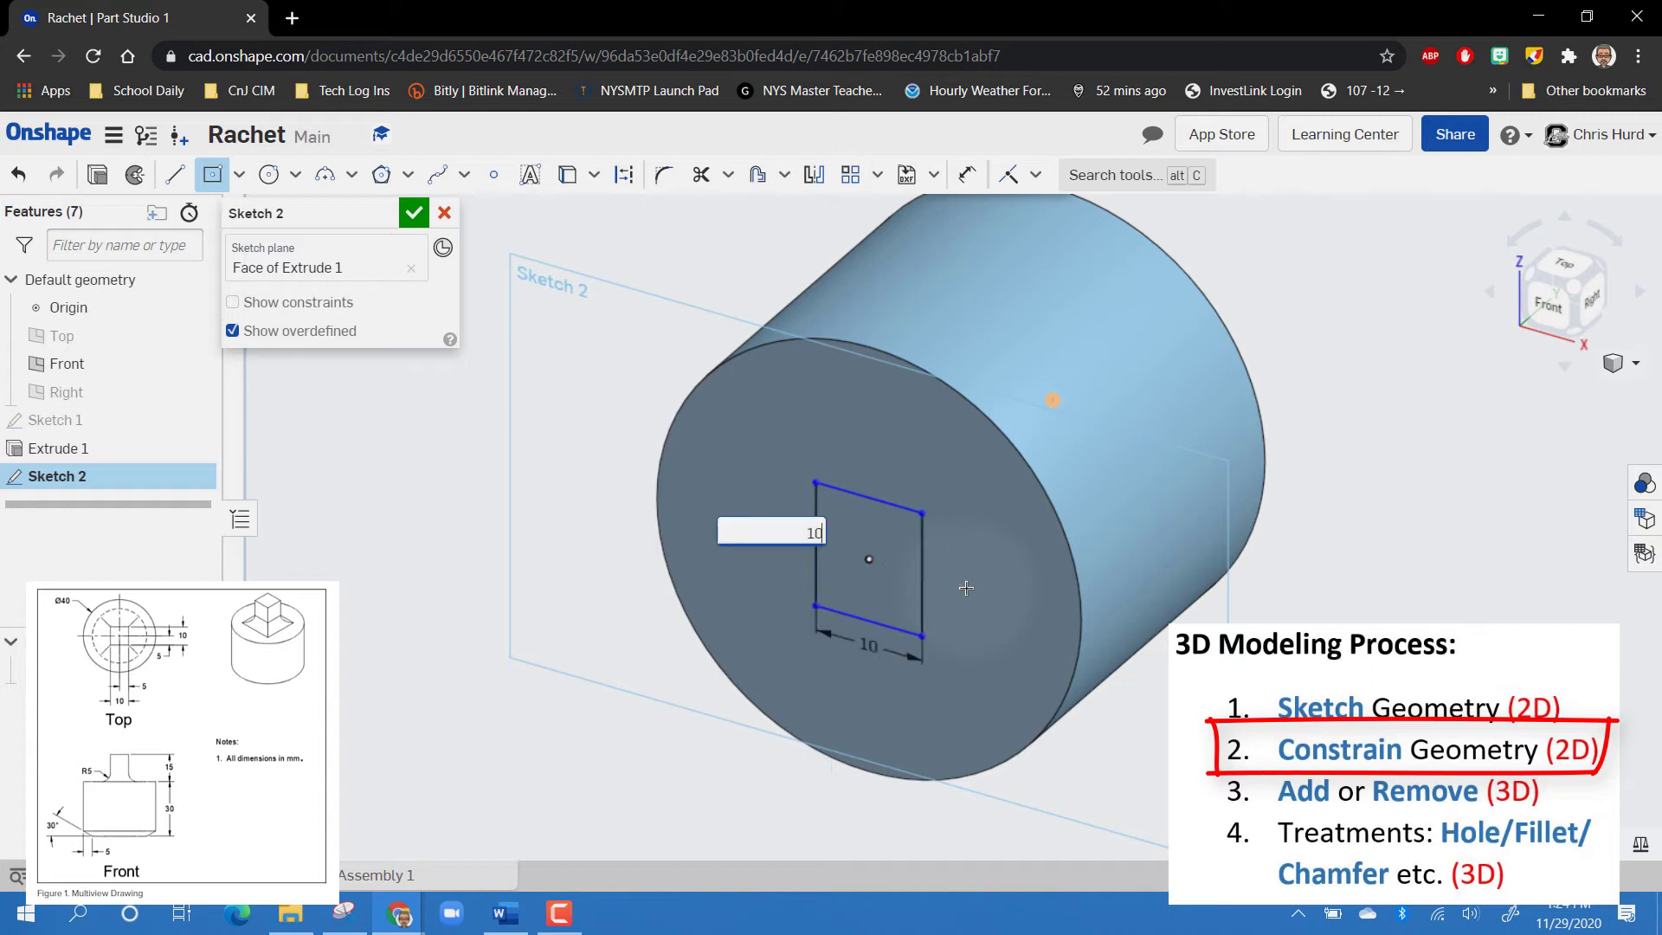
pyautogui.press('Return')
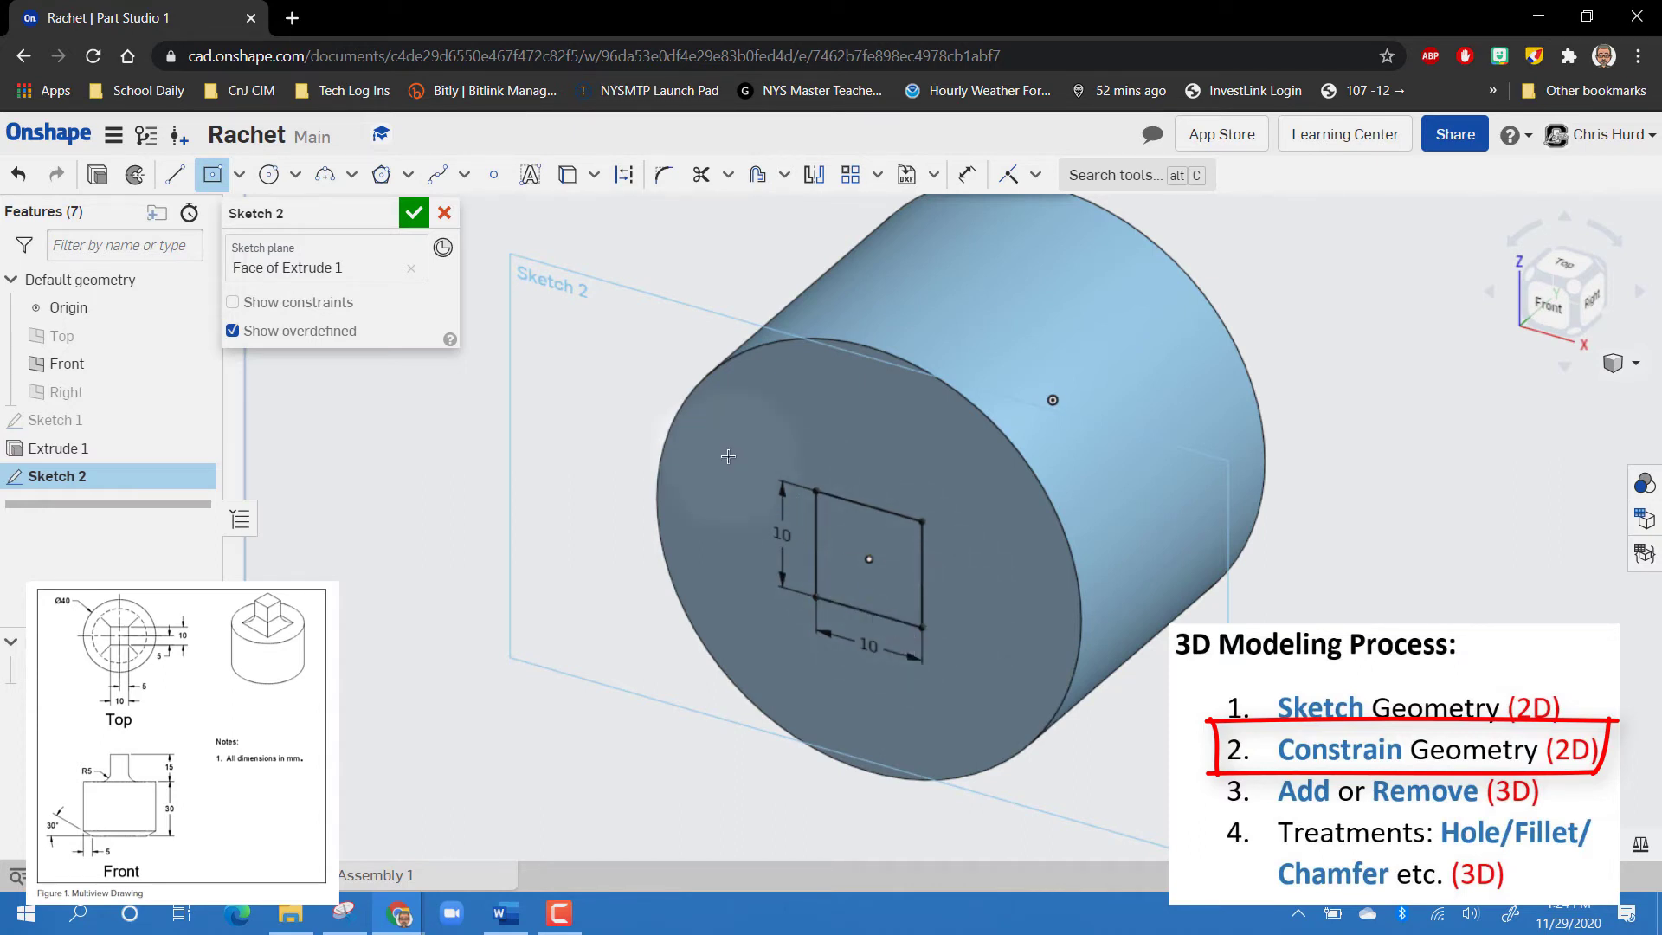
pyautogui.click(414, 214)
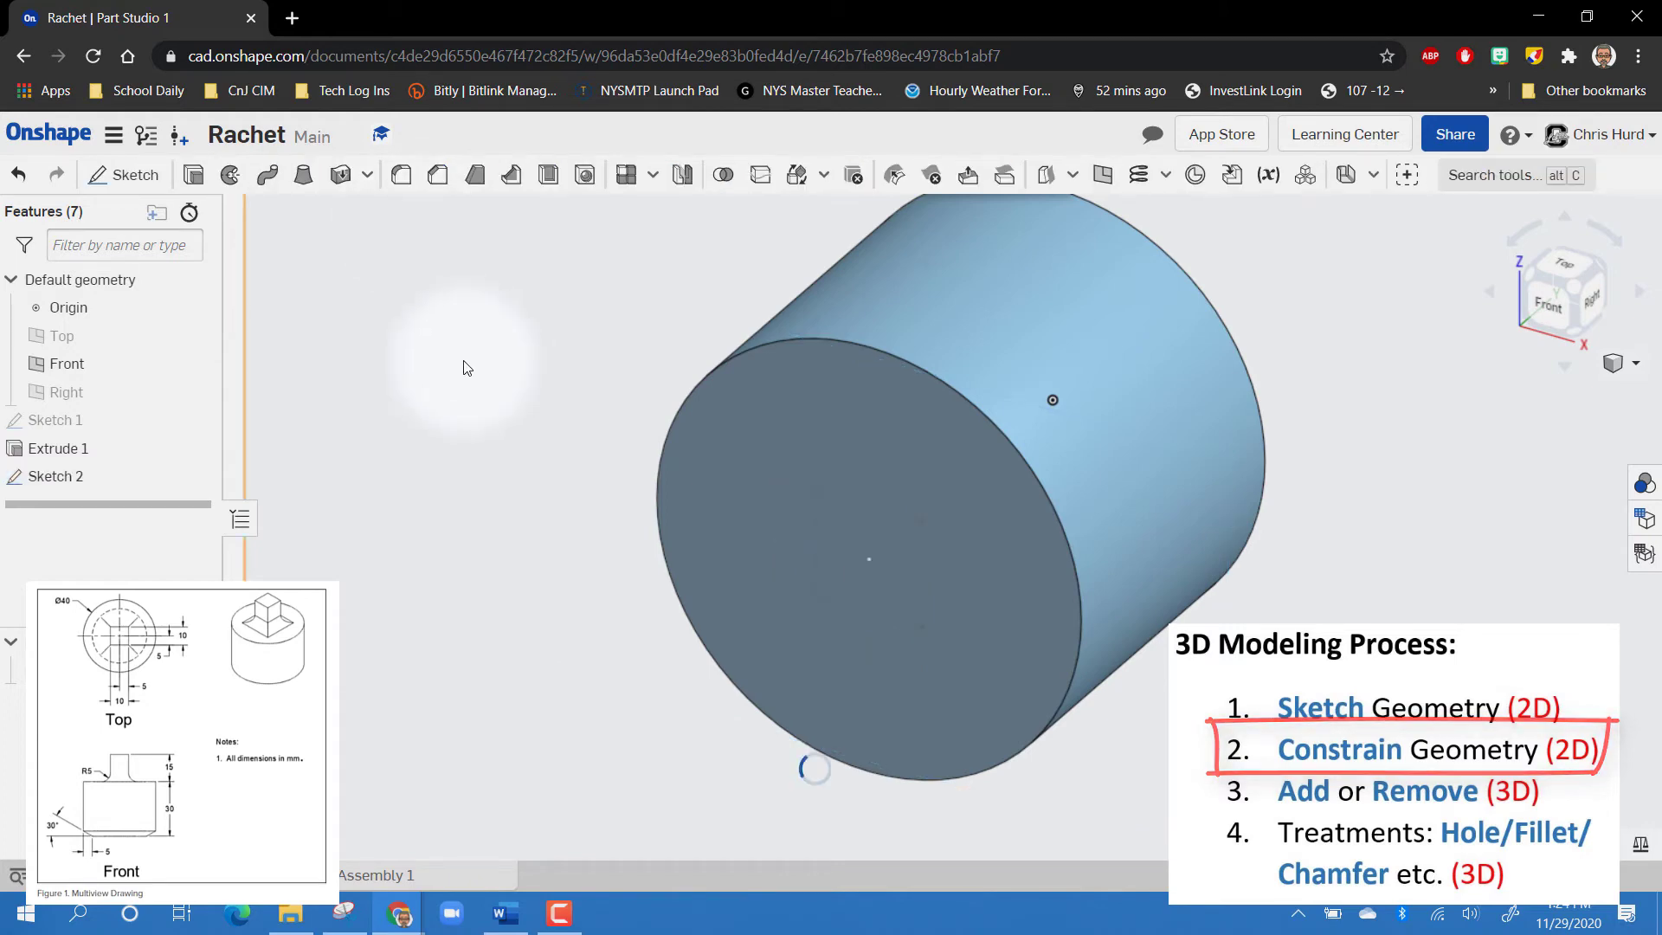
# Step: Extrude the 10 mm square outward from the cylinder's end face by a blind depth of 15 mm, adding it to the existing part
pyautogui.click(193, 180)
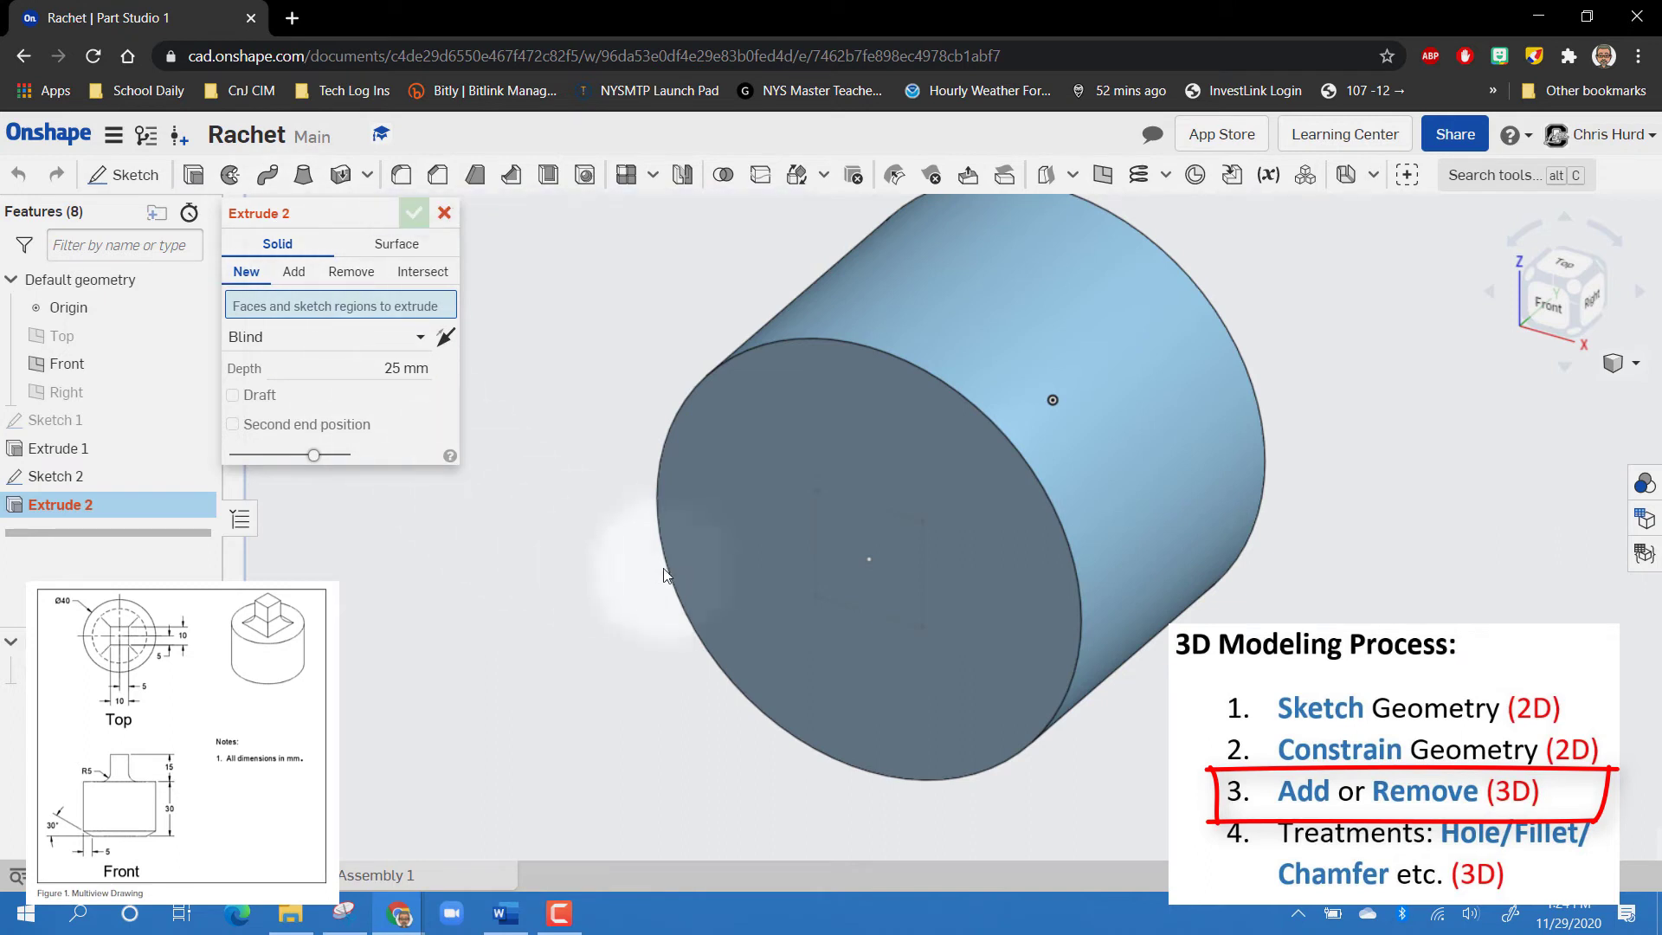
pyautogui.click(857, 536)
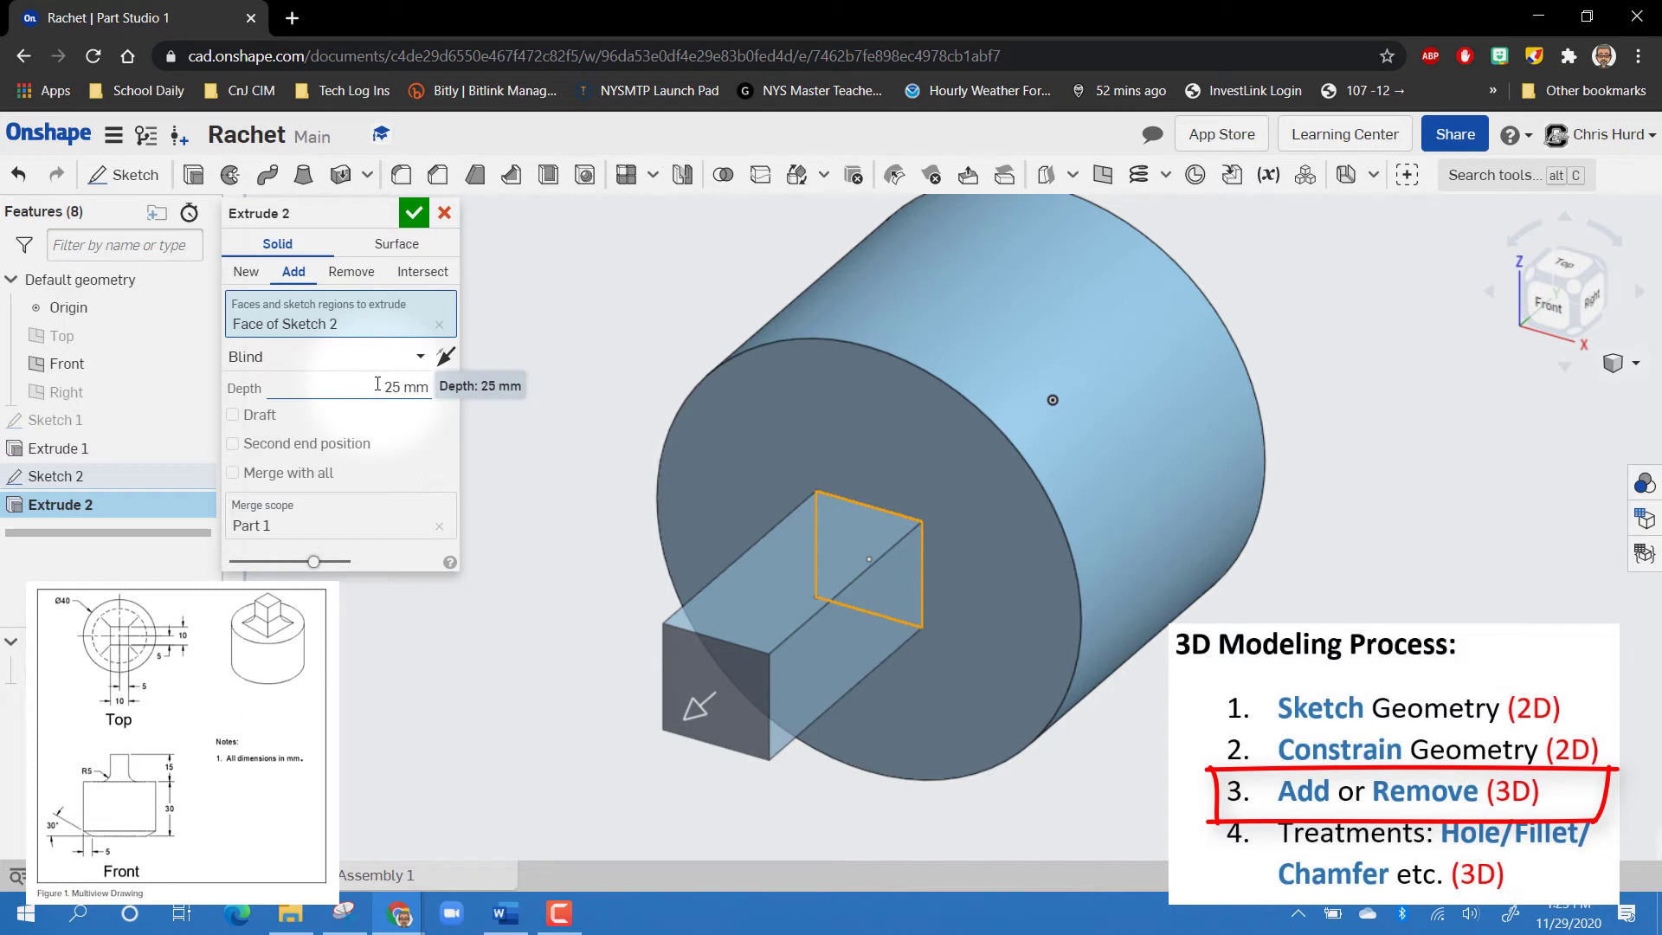
pyautogui.moveTo(377, 384); pyautogui.dragTo(393, 388)
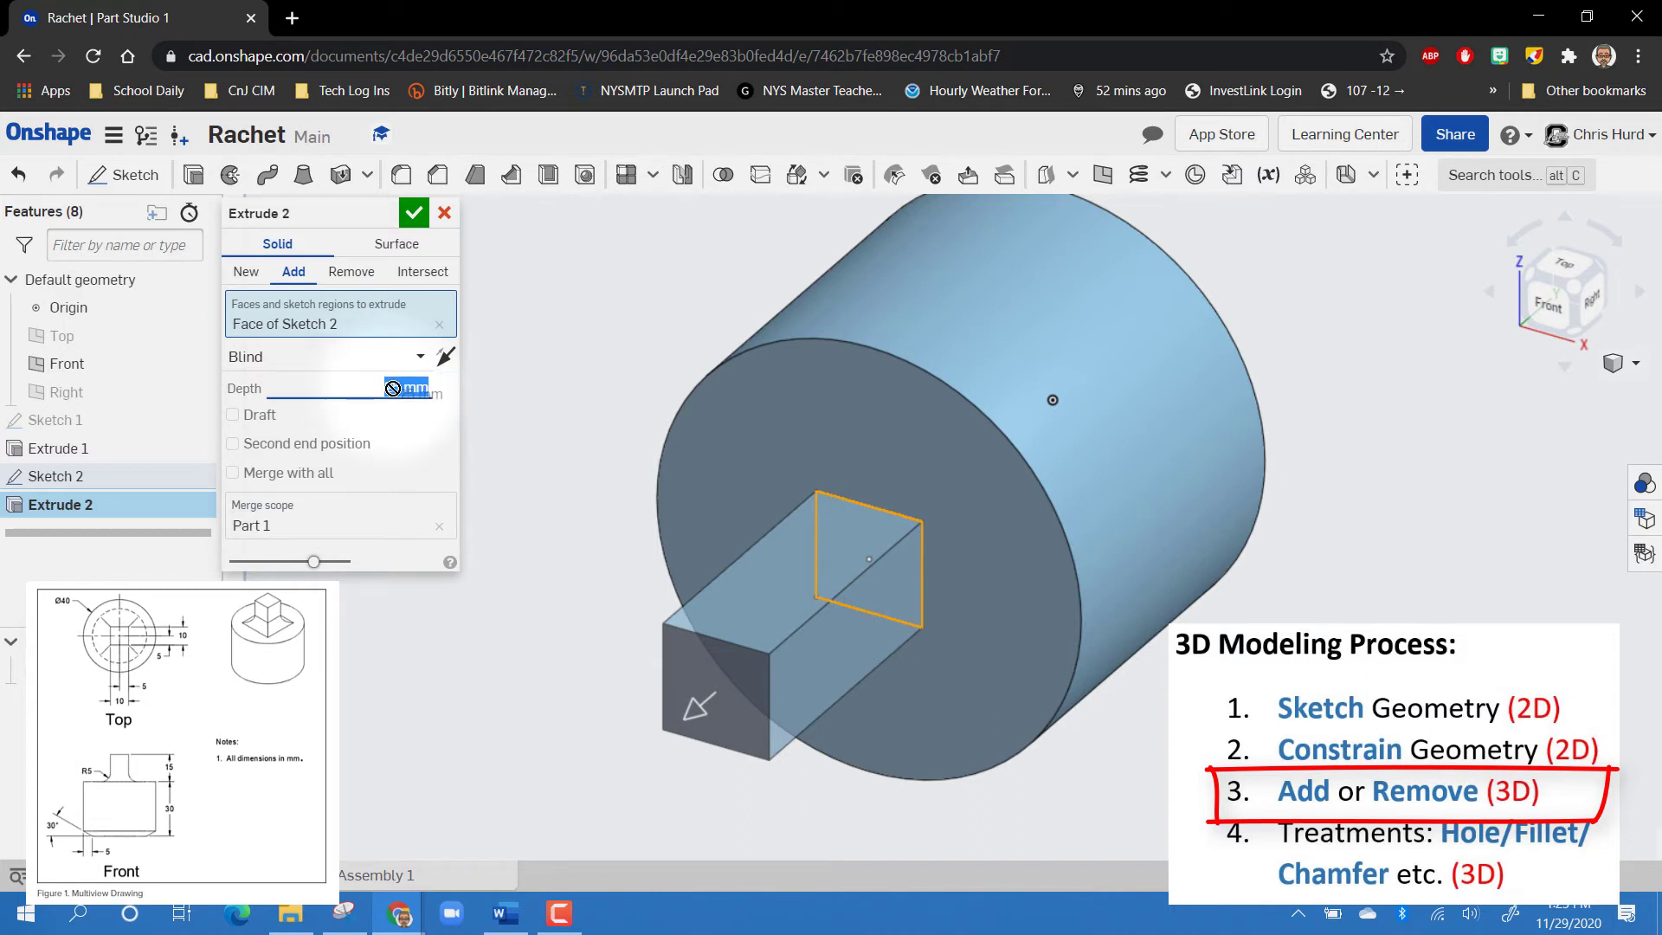
pyautogui.write('15')
pyautogui.press('Return')
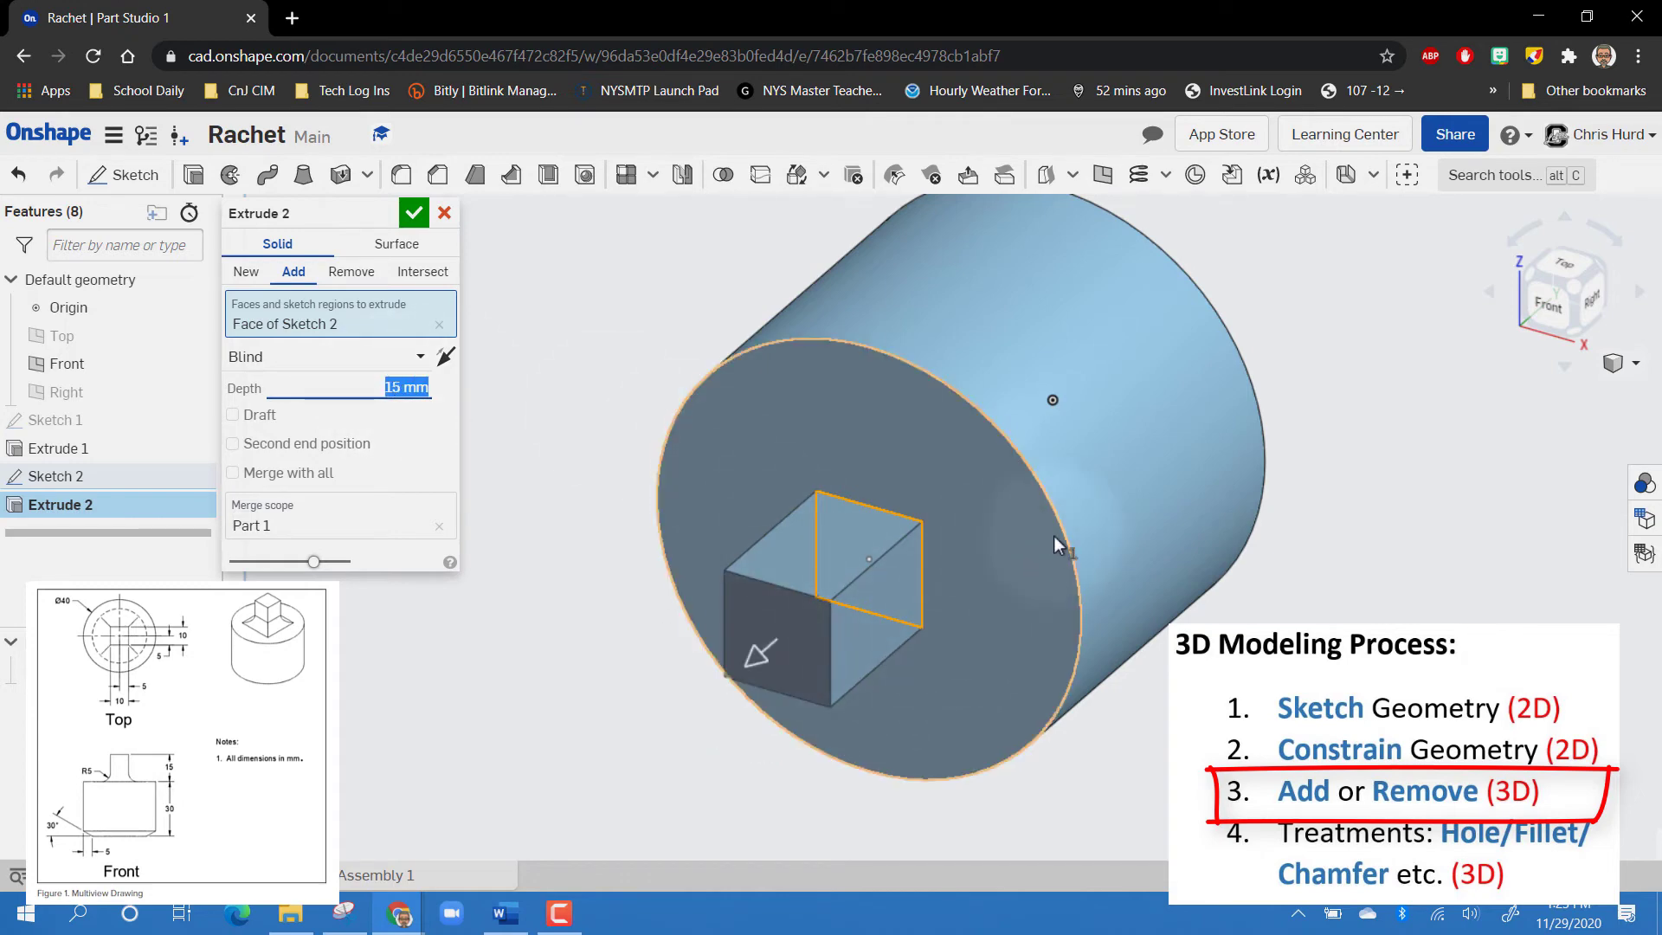
pyautogui.moveTo(985, 569); pyautogui.dragTo(994, 530, button='right')
pyautogui.scroll(-5, 994, 530)
pyautogui.moveTo(994, 723); pyautogui.dragTo(885, 693, button='right')
pyautogui.scroll(6, 887, 693)
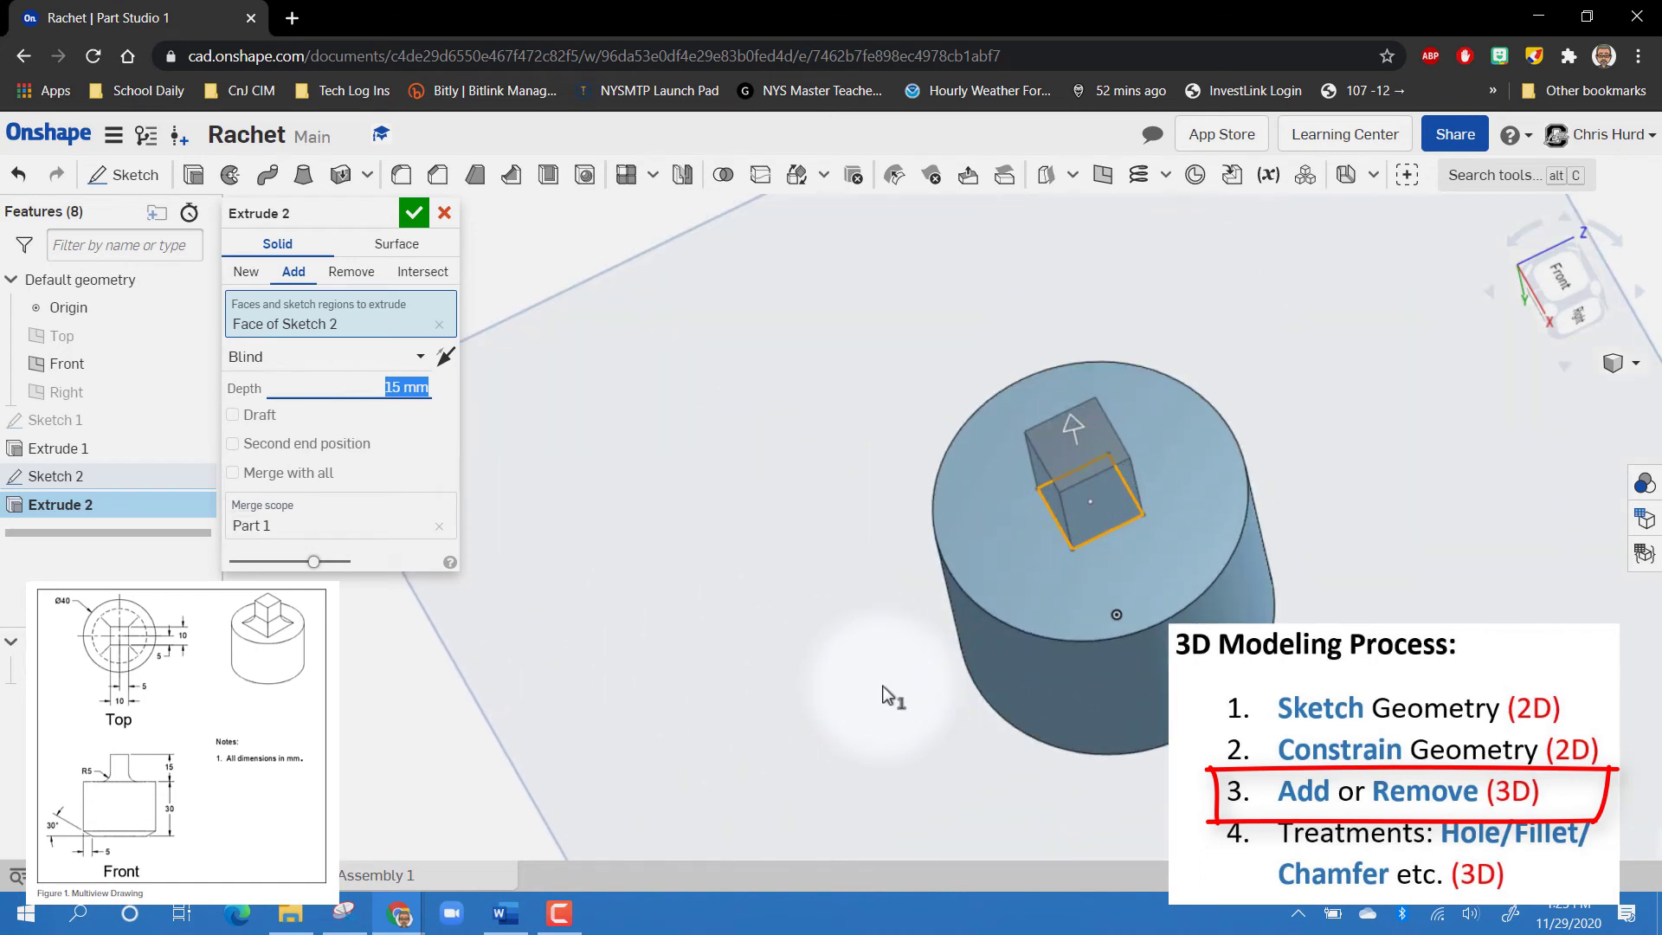
pyautogui.click(413, 213)
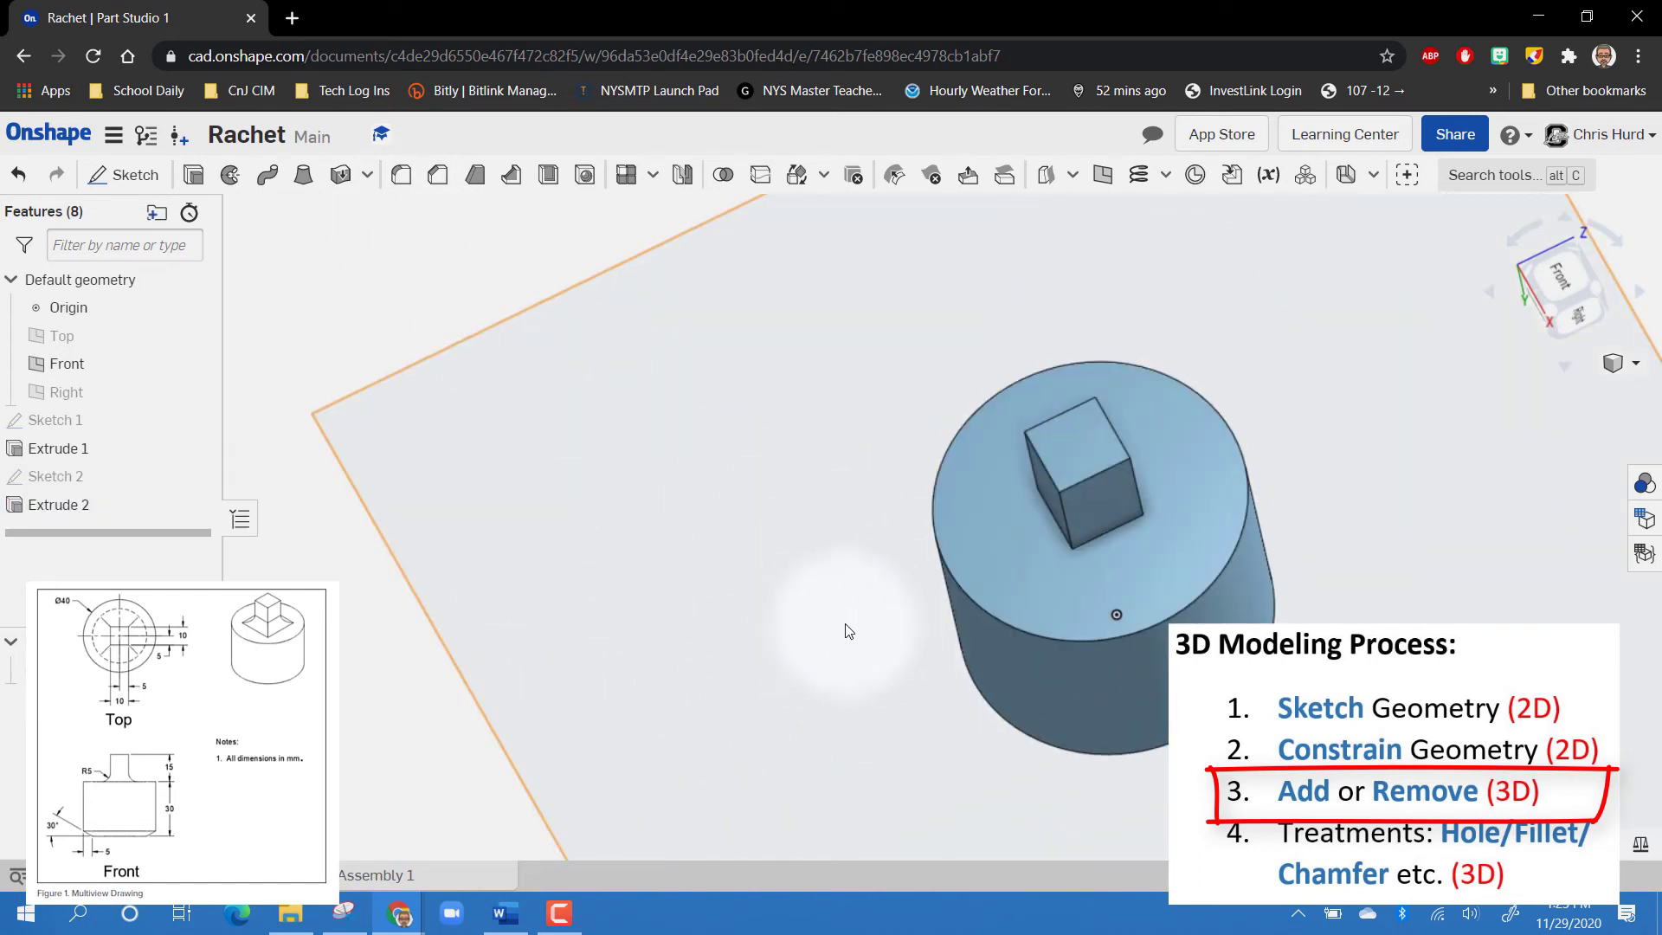
# Step: Hide the Front plane so that only the solid part is displayed
pyautogui.moveTo(1078, 587); pyautogui.dragTo(1094, 454, button='right')
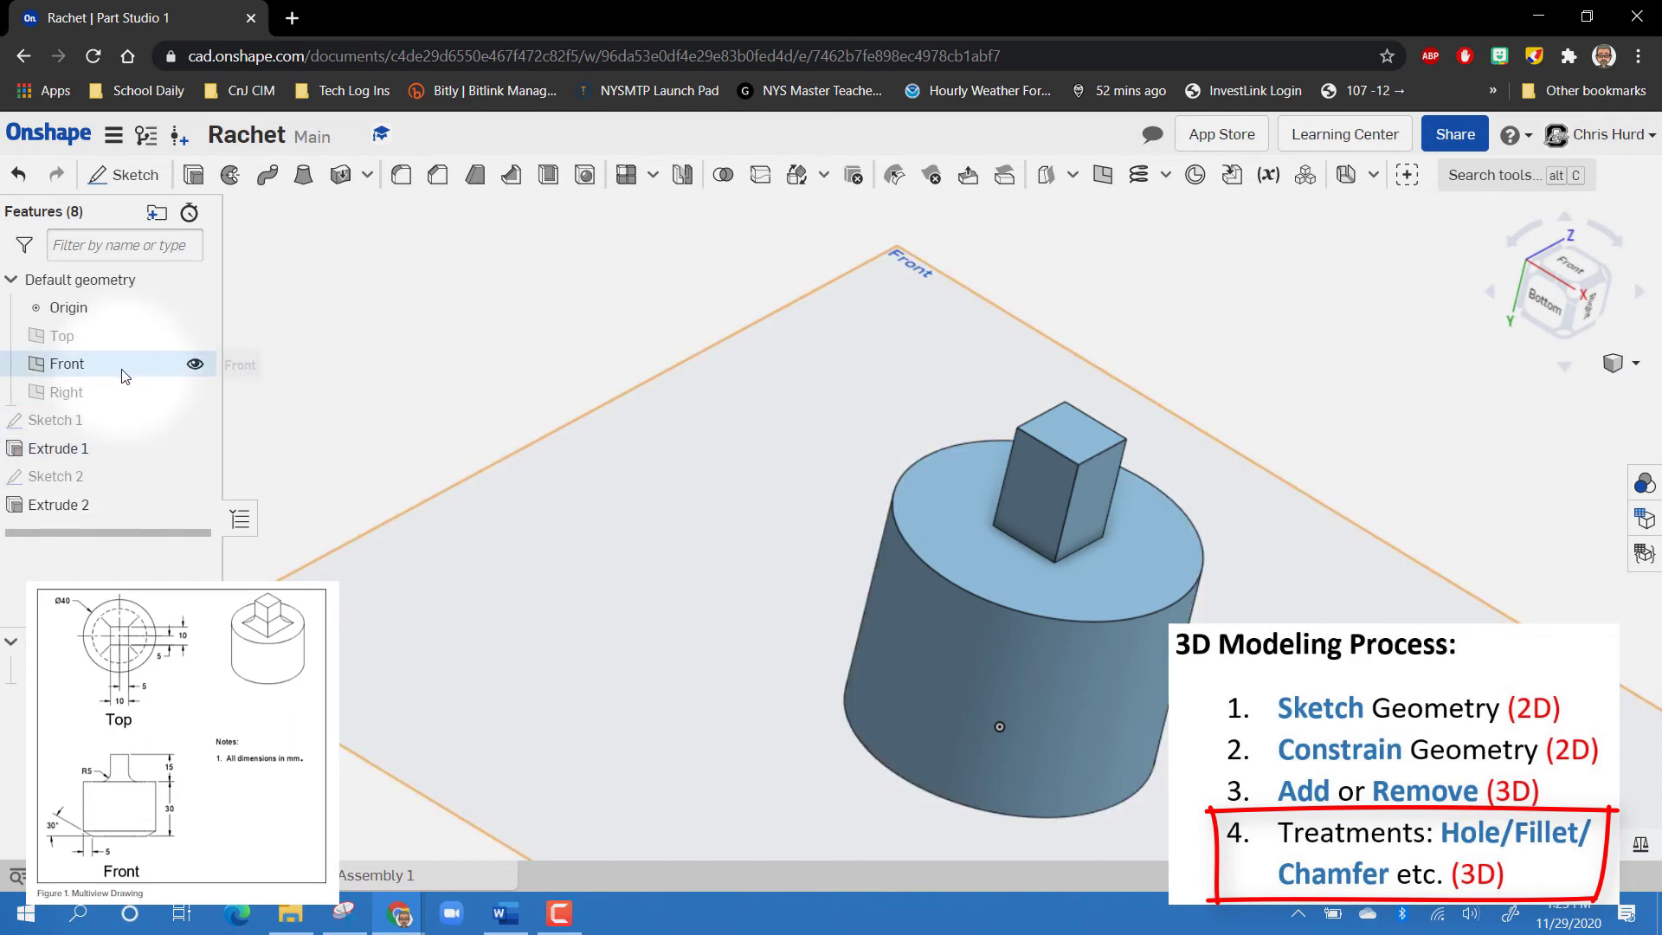
pyautogui.click(195, 365)
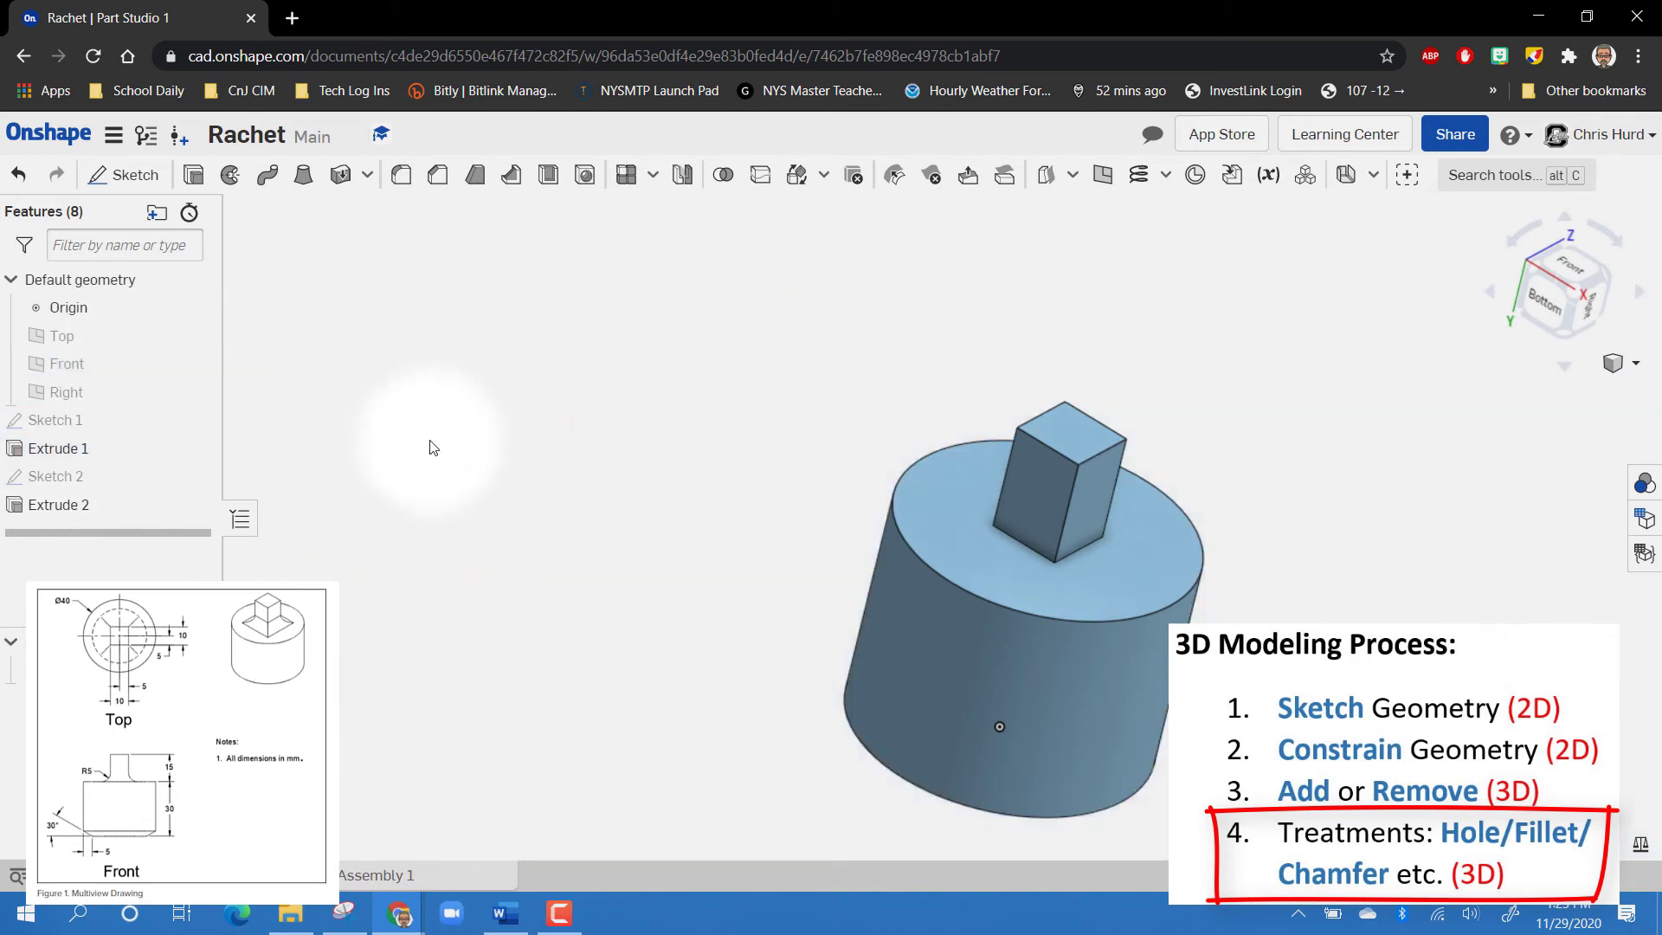
pyautogui.scroll(-2, 667, 598)
pyautogui.scroll(2, 1021, 778)
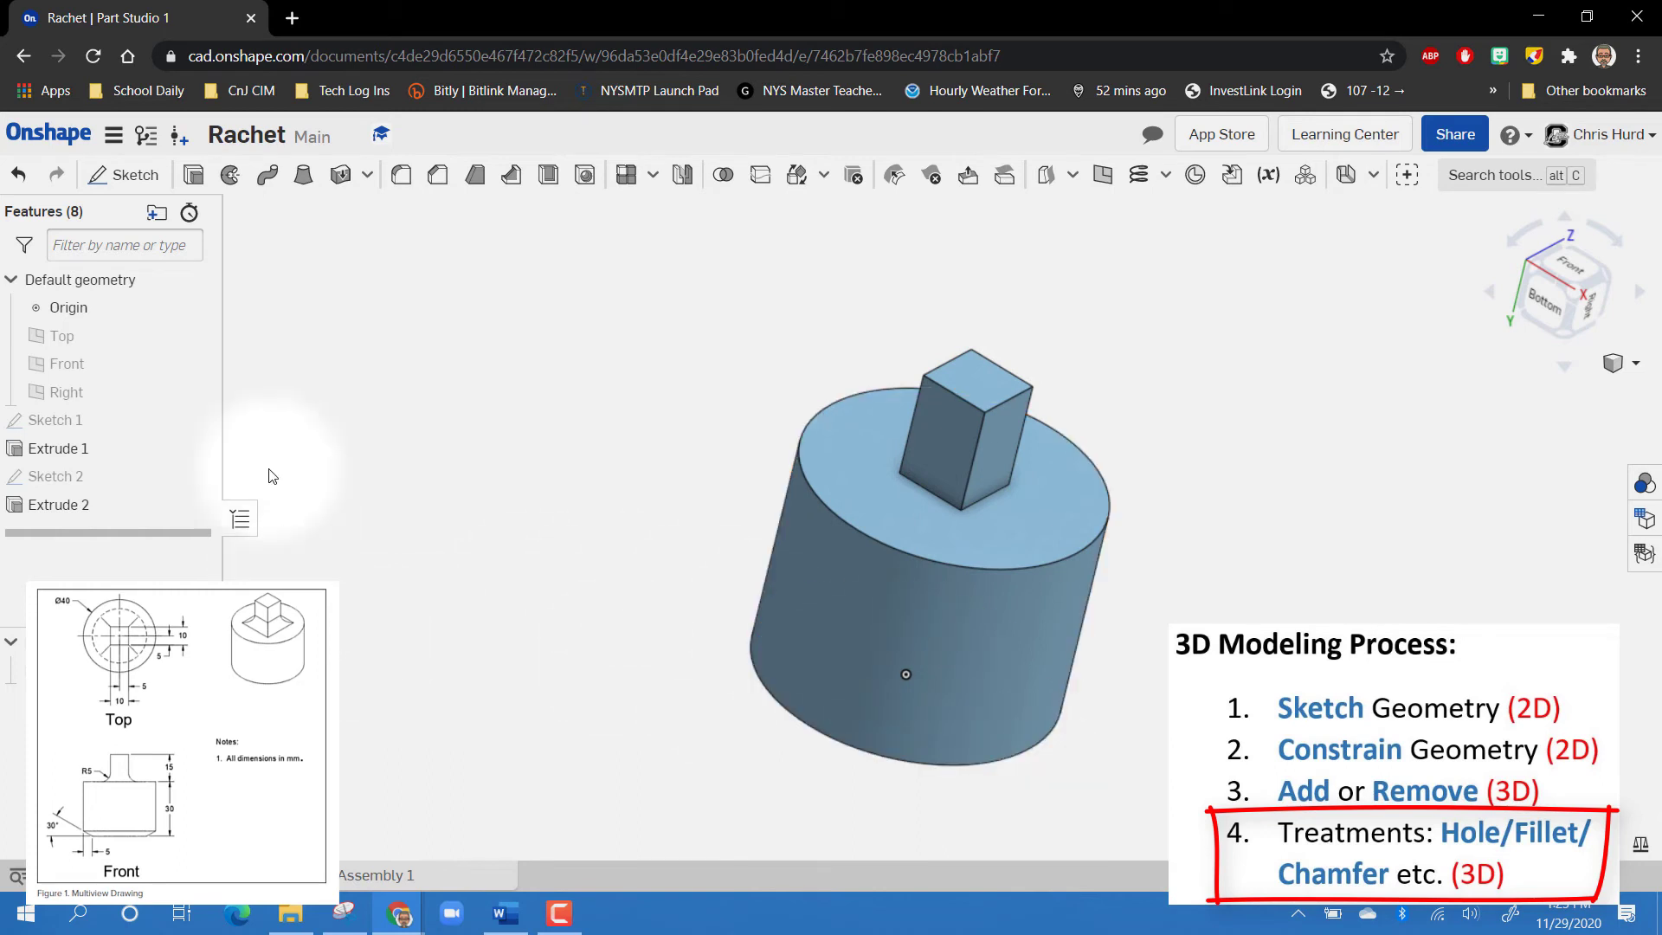
# Step: Apply a circular 5 mm radius fillet to the four edges where the square post meets the cylinder face
pyautogui.click(400, 178)
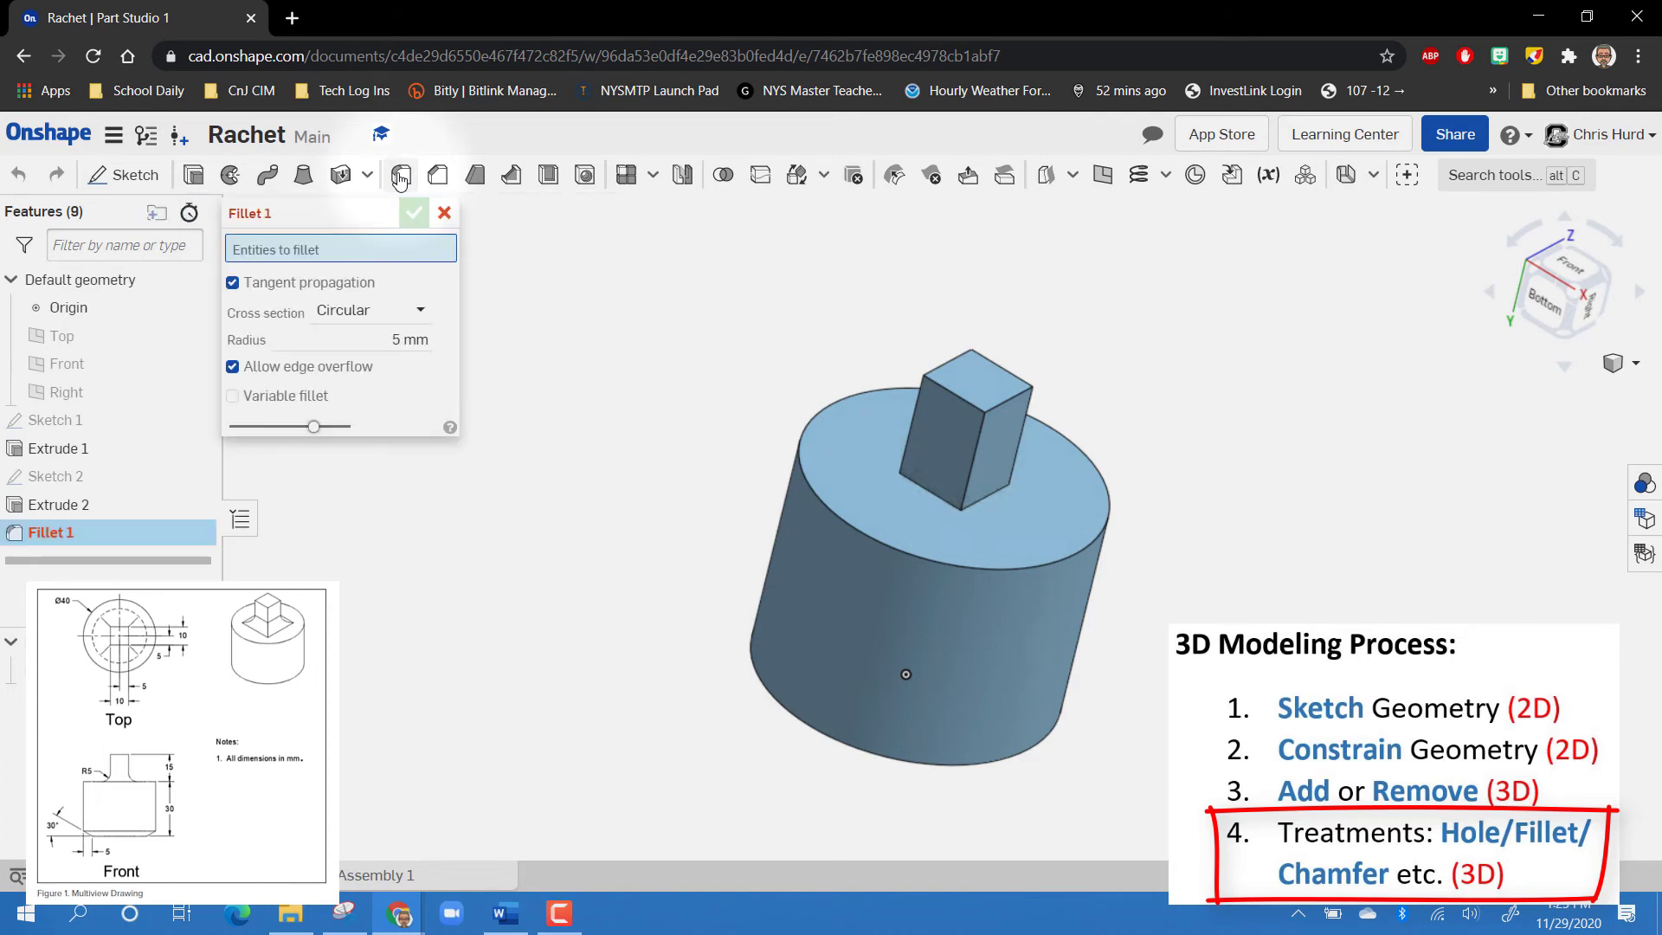
pyautogui.click(934, 496)
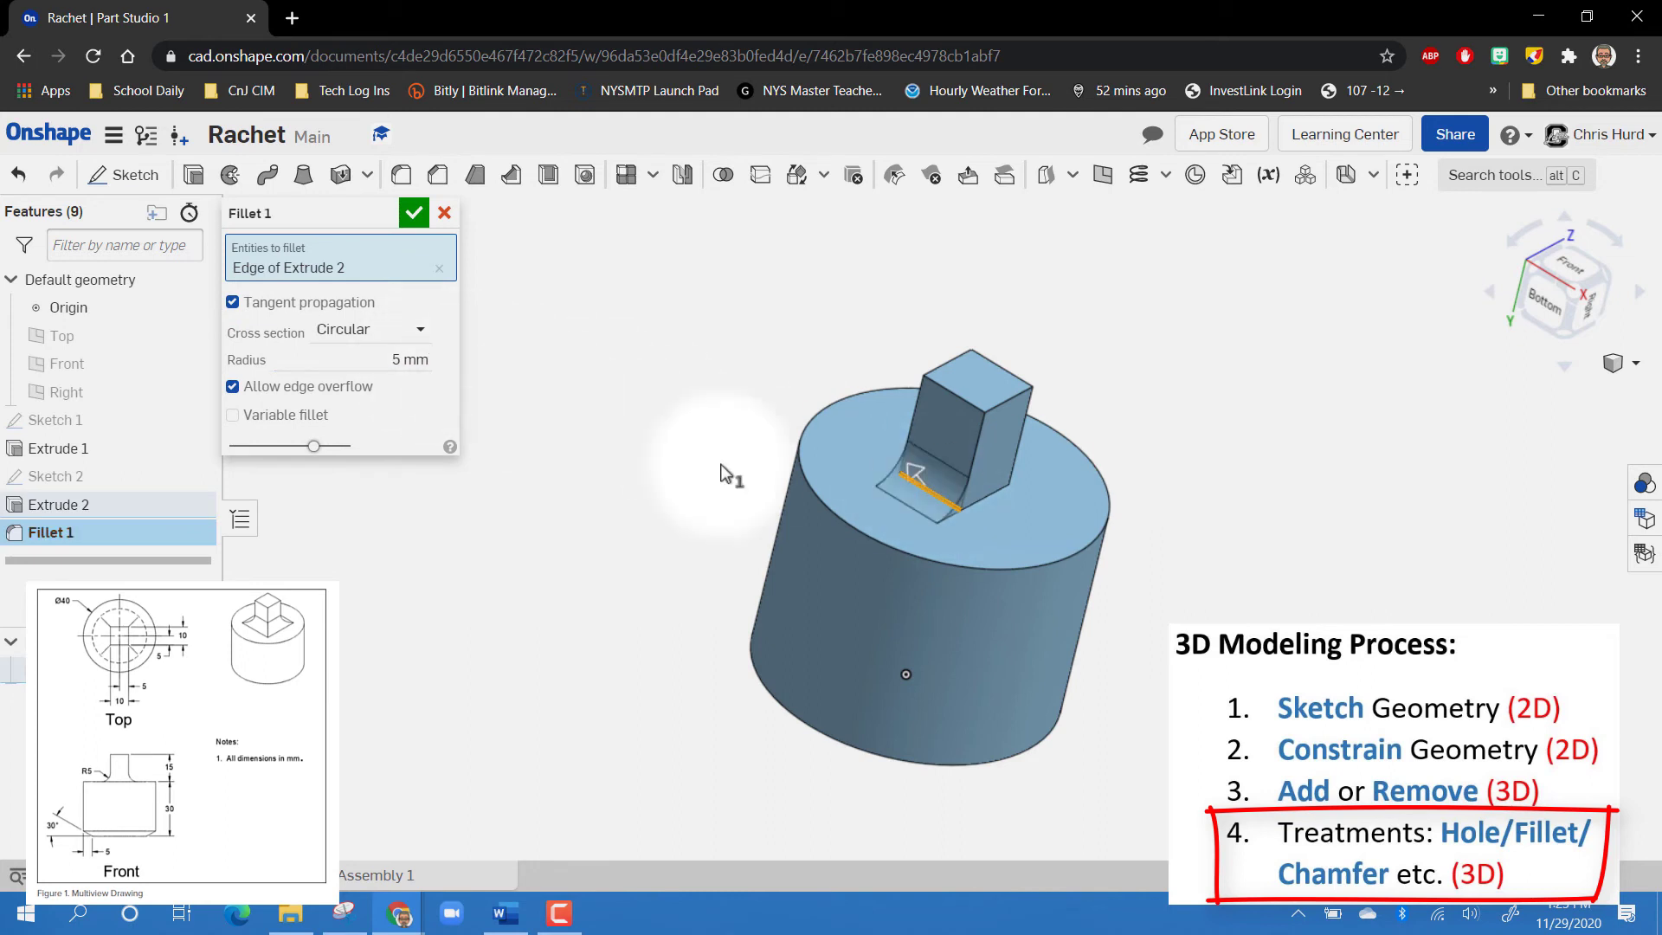
pyautogui.click(984, 498)
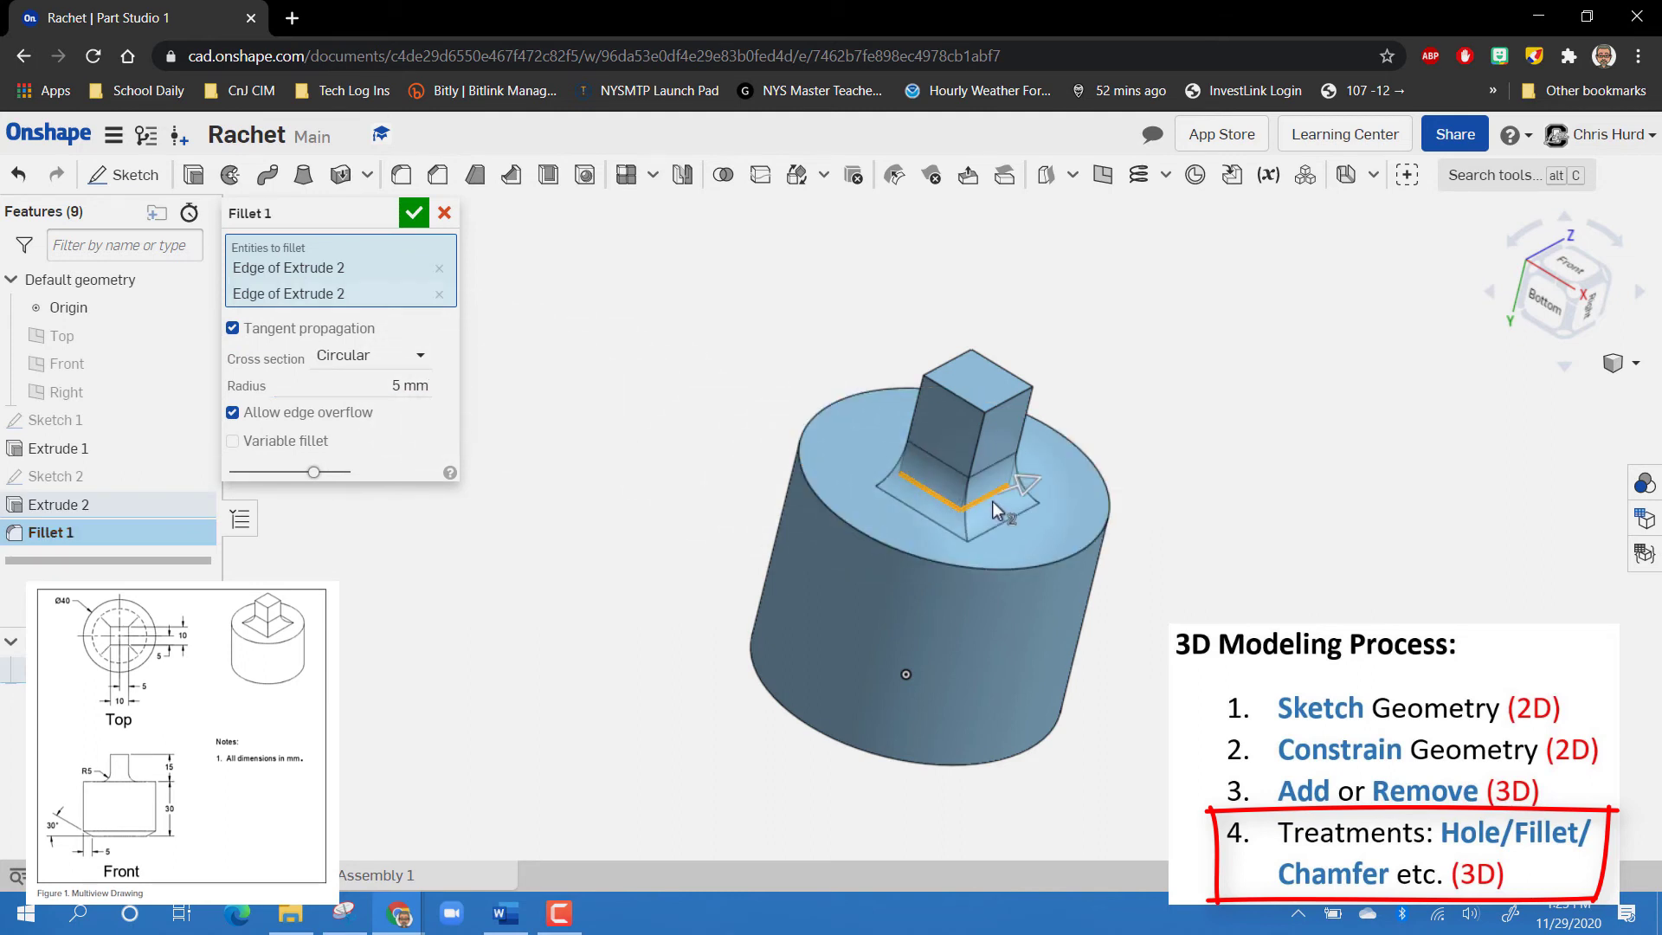
pyautogui.moveTo(994, 505); pyautogui.dragTo(875, 563, button='right')
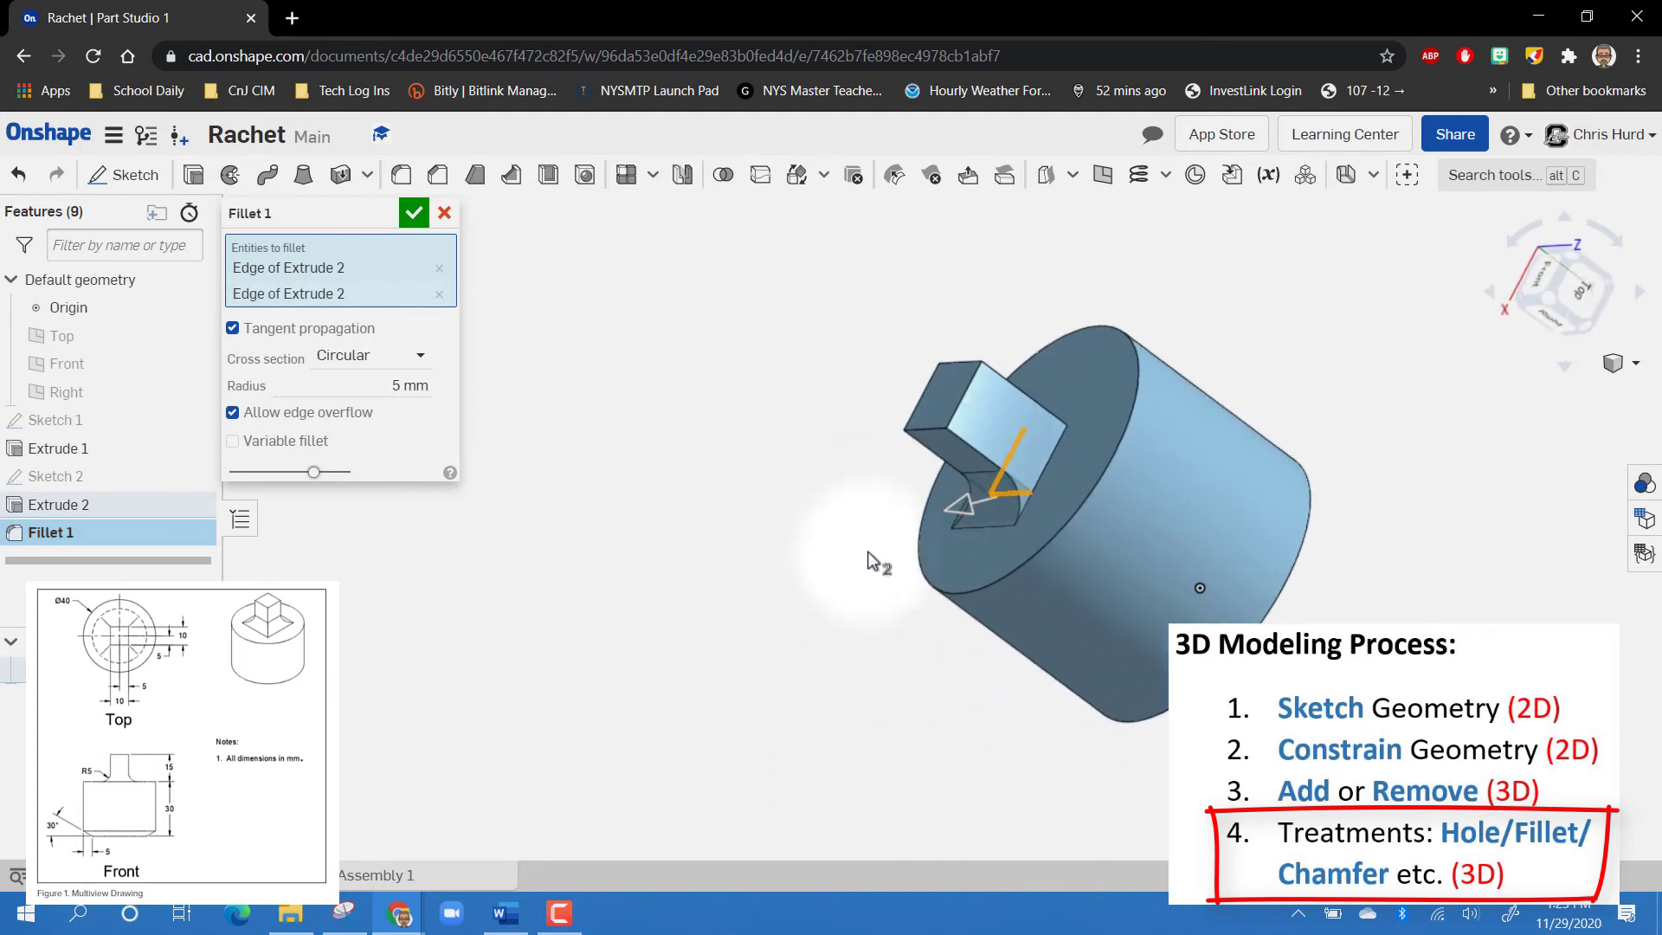
pyautogui.click(1046, 466)
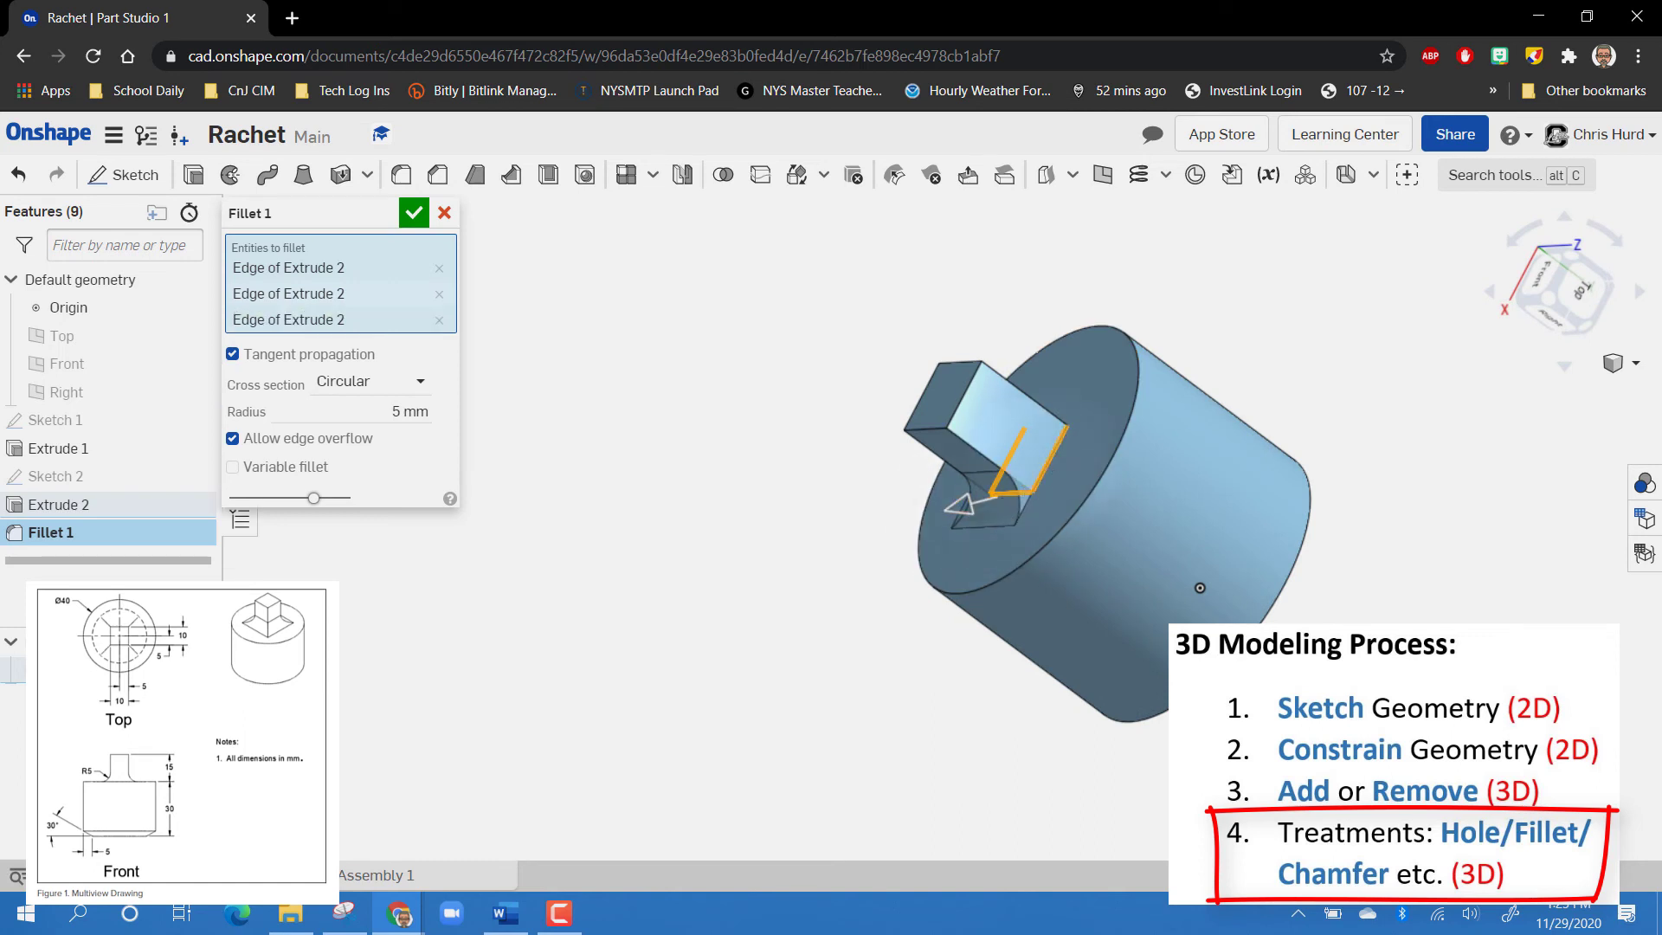
pyautogui.moveTo(1047, 465)
pyautogui.mouseDown(button='right')
pyautogui.moveTo(1015, 547)
pyautogui.moveTo(1039, 467)
pyautogui.mouseUp(button='right')
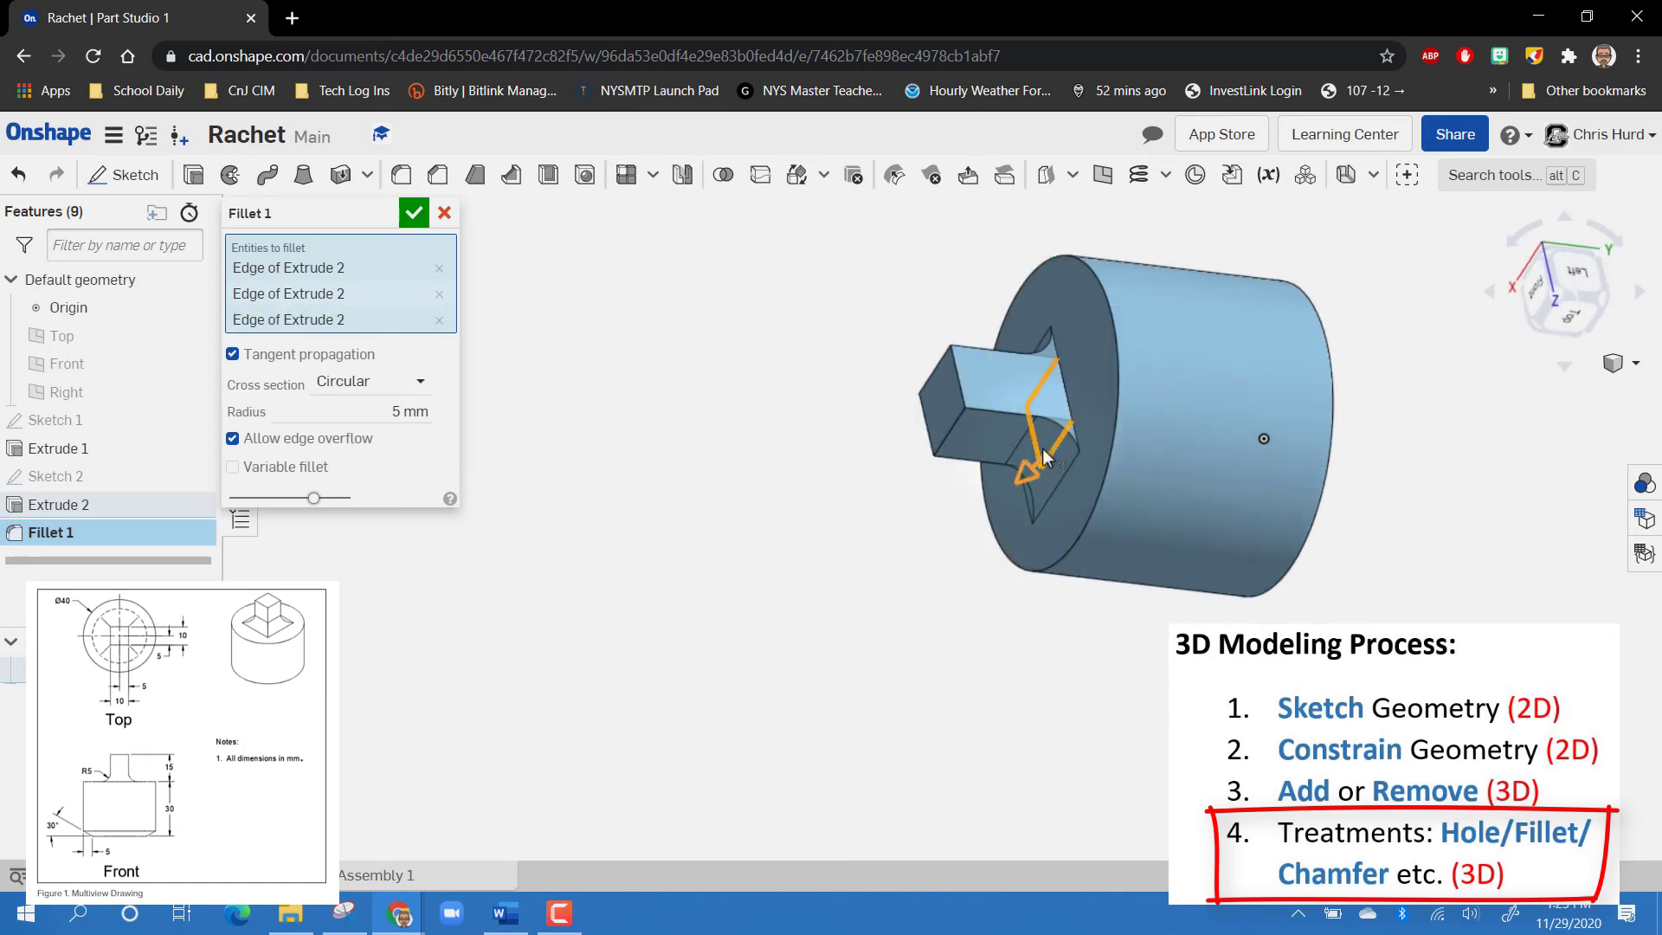
pyautogui.click(1067, 405)
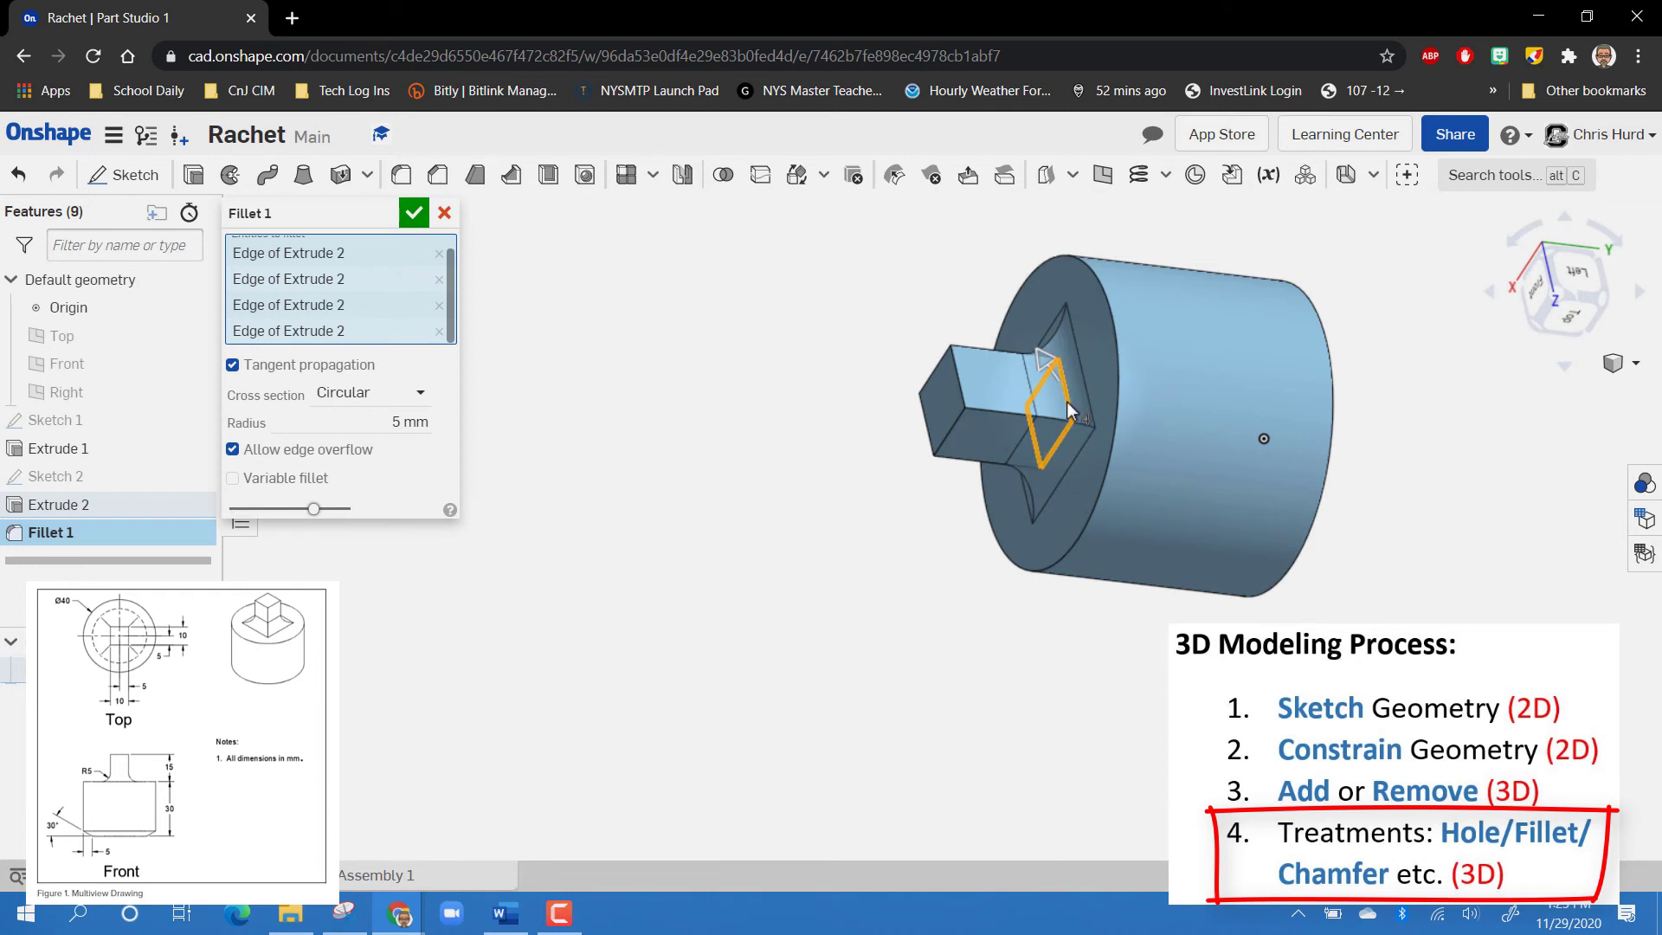